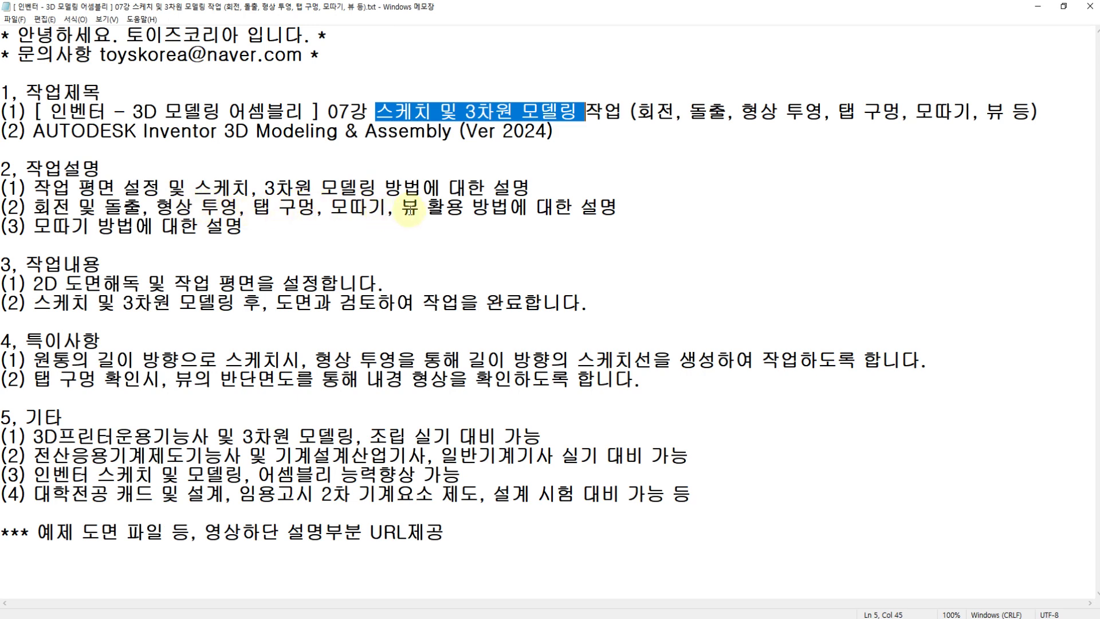
Read through the lesson notes on the work description, work contents, special notes and example drawing files.
{"action": "left_click_drag", "start_coordinate": [23, 226], "coordinate": [86, 226]}
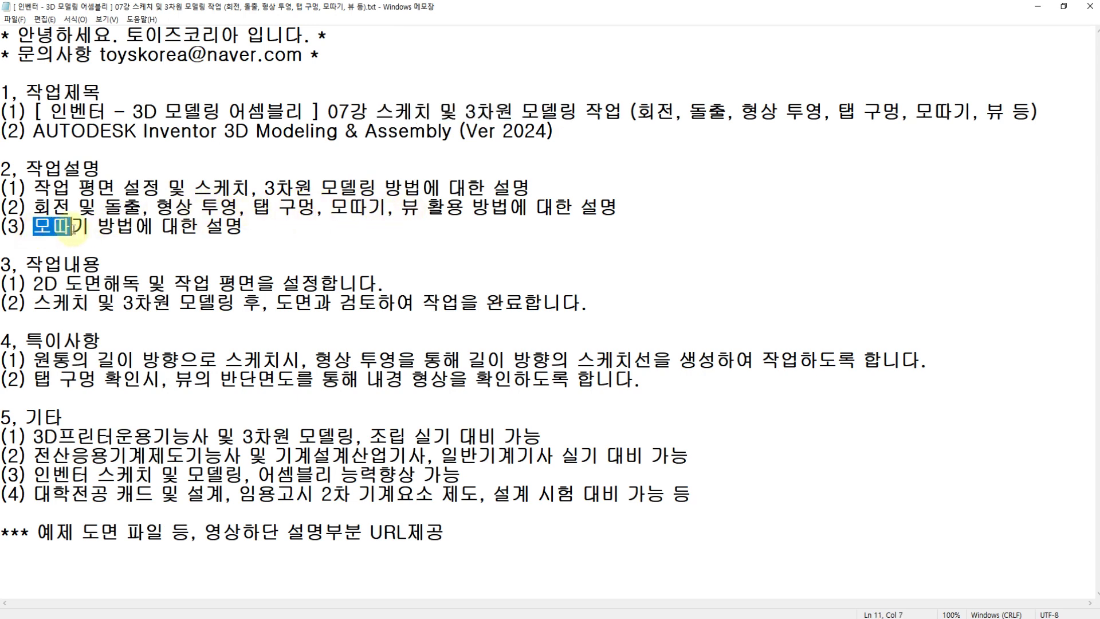
{"action": "left_click", "coordinate": [99, 227]}
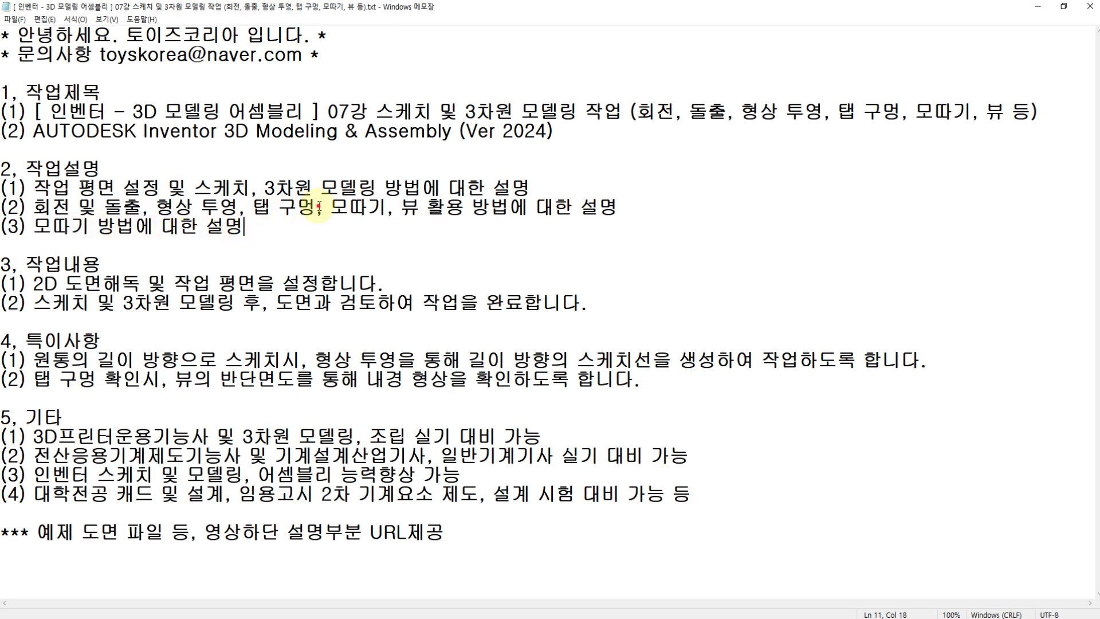
{"action": "left_click_drag", "start_coordinate": [316, 207], "coordinate": [369, 208]}
{"action": "left_click", "coordinate": [381, 213]}
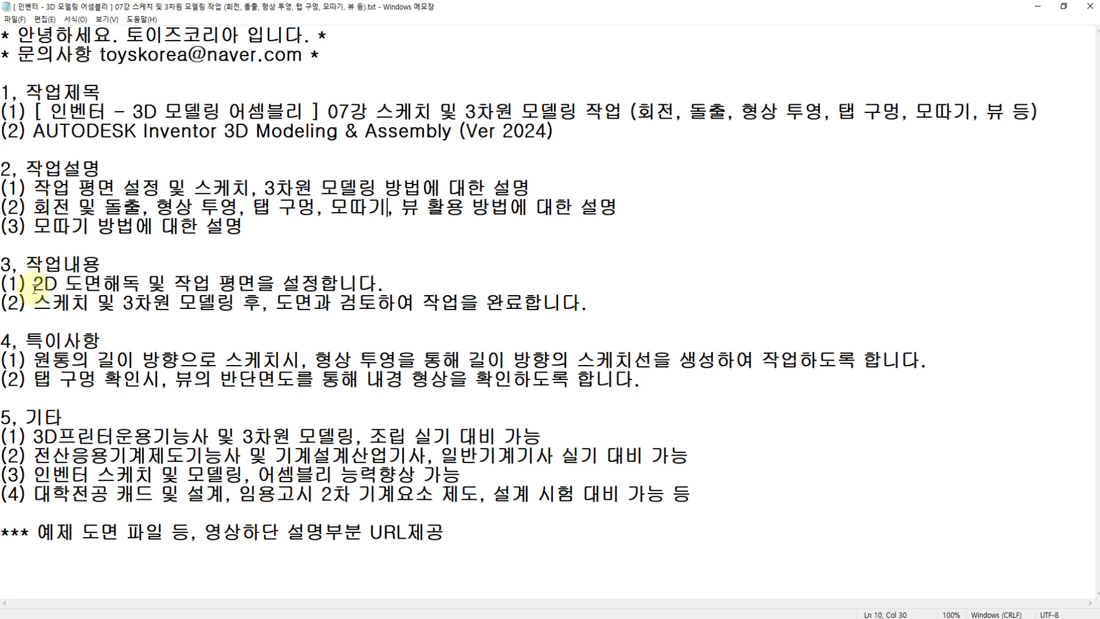
{"action": "left_click_drag", "start_coordinate": [32, 284], "coordinate": [254, 282]}
{"action": "left_click", "coordinate": [114, 304]}
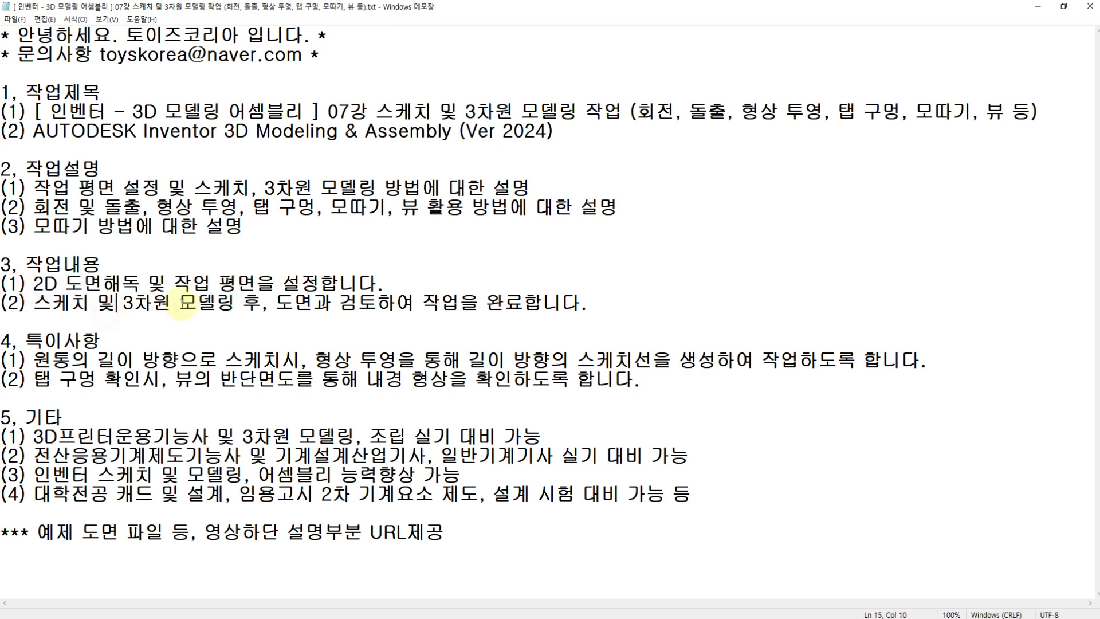
{"action": "left_click", "coordinate": [243, 304]}
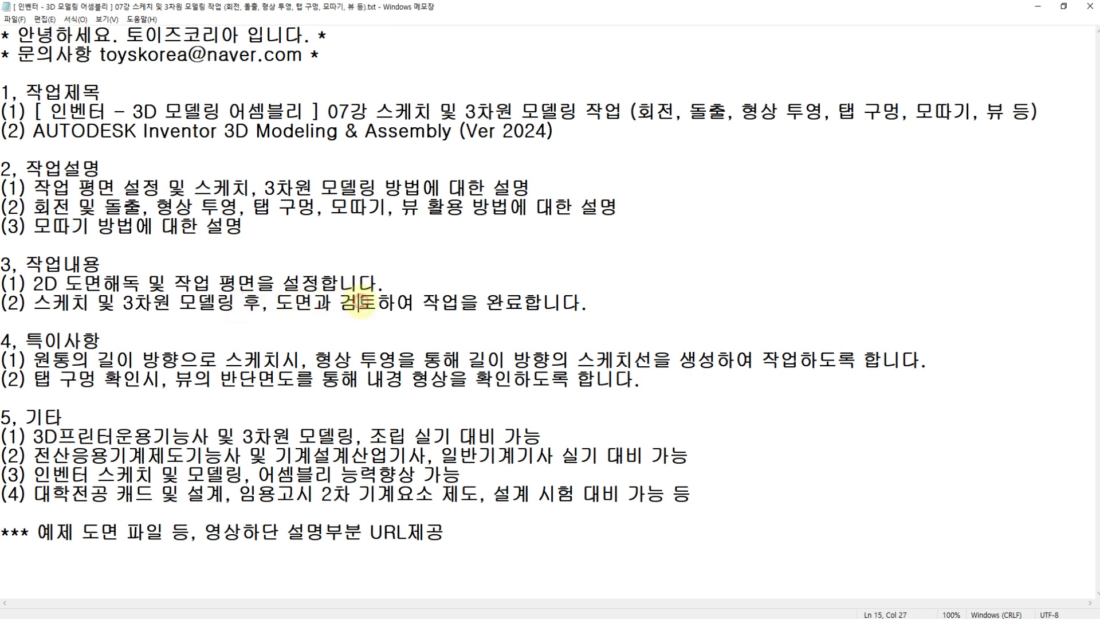
{"action": "left_click", "coordinate": [38, 360]}
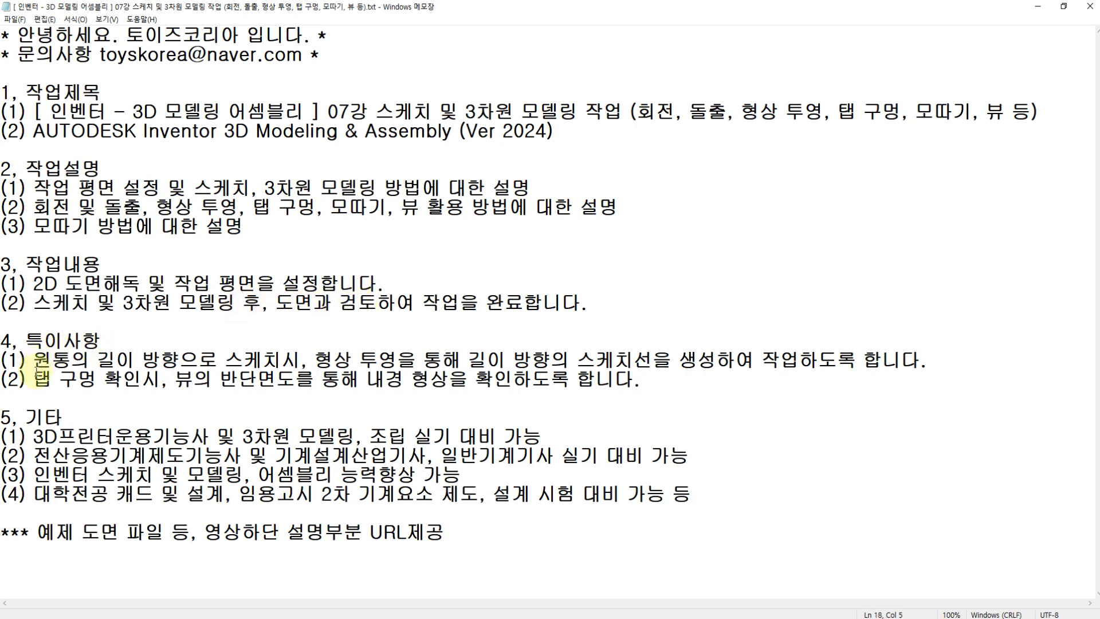
{"action": "left_click_drag", "start_coordinate": [37, 360], "coordinate": [397, 360]}
{"action": "left_click_drag", "start_coordinate": [468, 360], "coordinate": [668, 360]}
{"action": "left_click", "coordinate": [674, 359]}
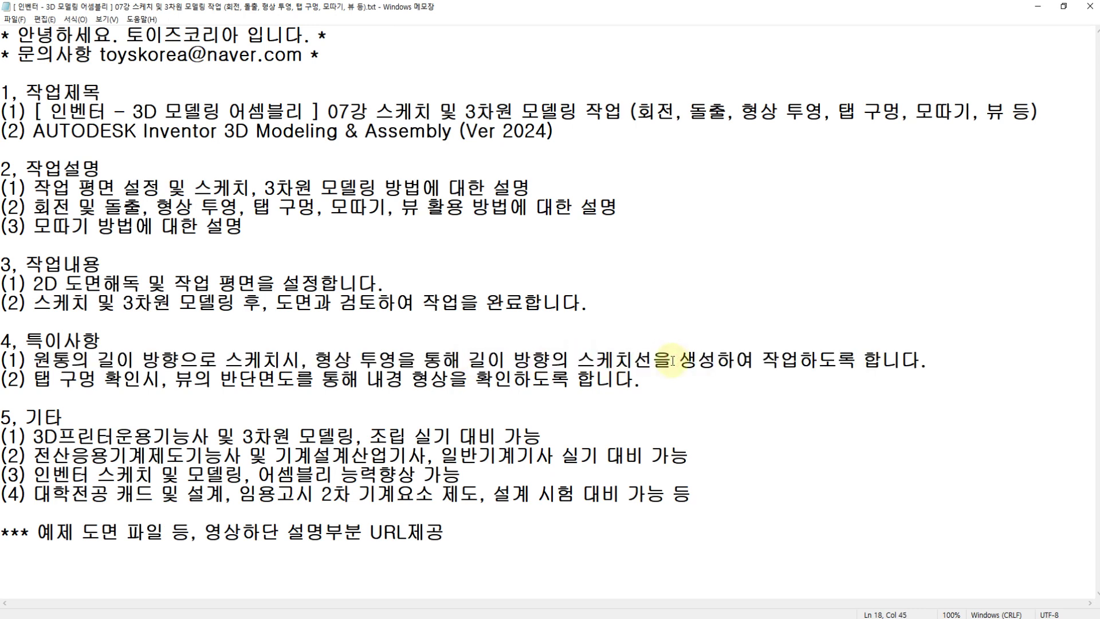
{"action": "left_click_drag", "start_coordinate": [33, 379], "coordinate": [316, 382]}
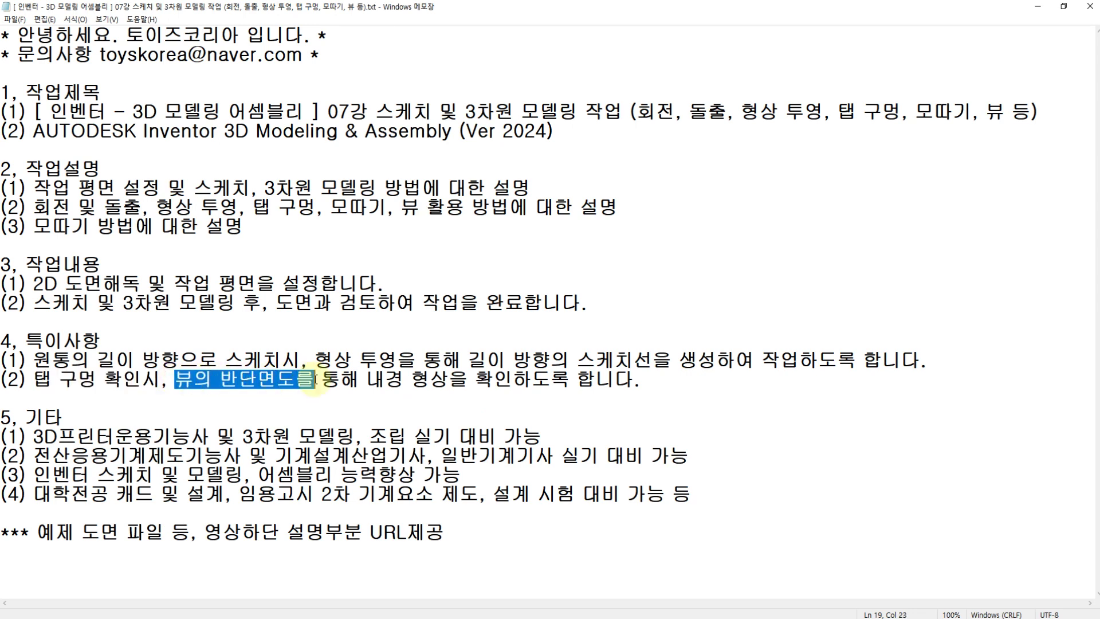
{"action": "left_click", "coordinate": [411, 381]}
{"action": "left_click", "coordinate": [643, 380]}
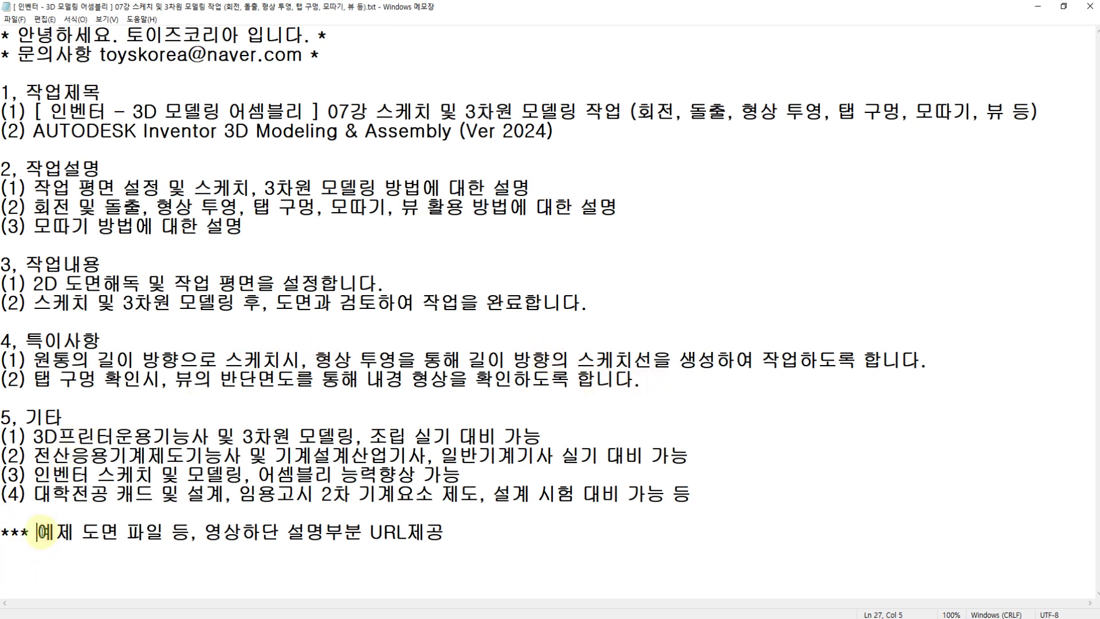
{"action": "left_click", "coordinate": [113, 94]}
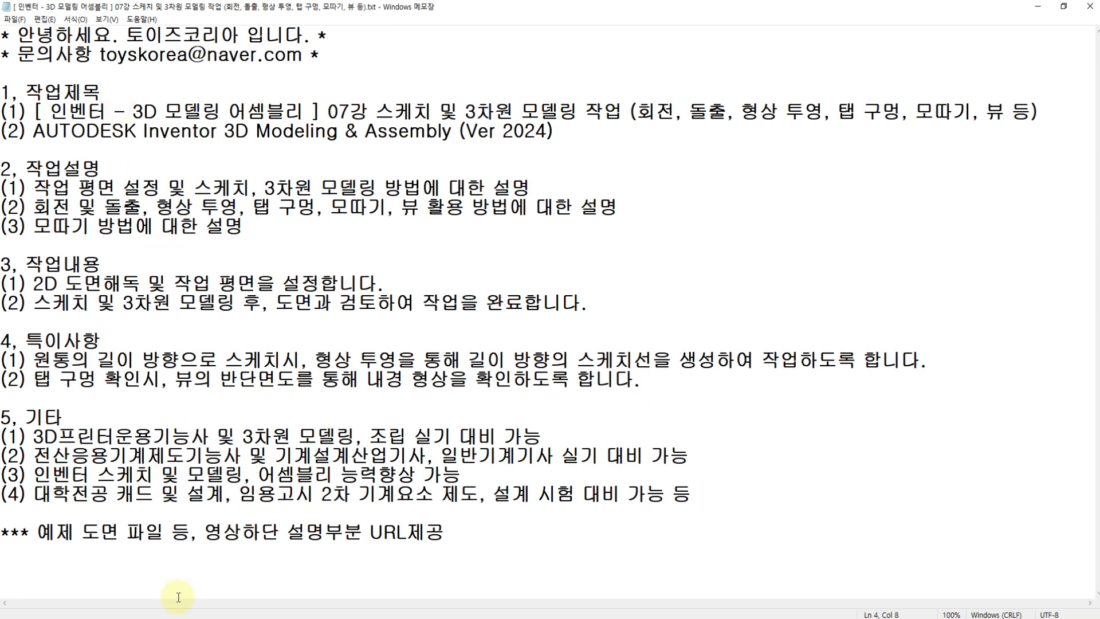
Switch to AutoCAD and Inventor side by side and examine the stepped shaft drawing's views, dimensions and chamfer notes.
{"action": "key", "text": "alt+Tab"}
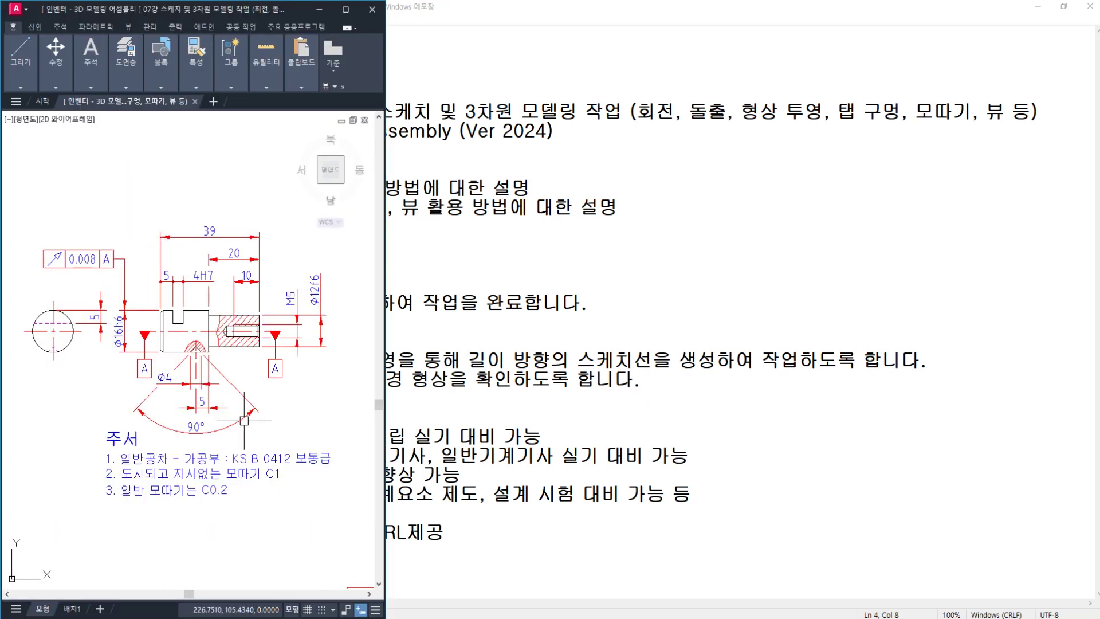
{"action": "key", "text": "alt+Tab"}
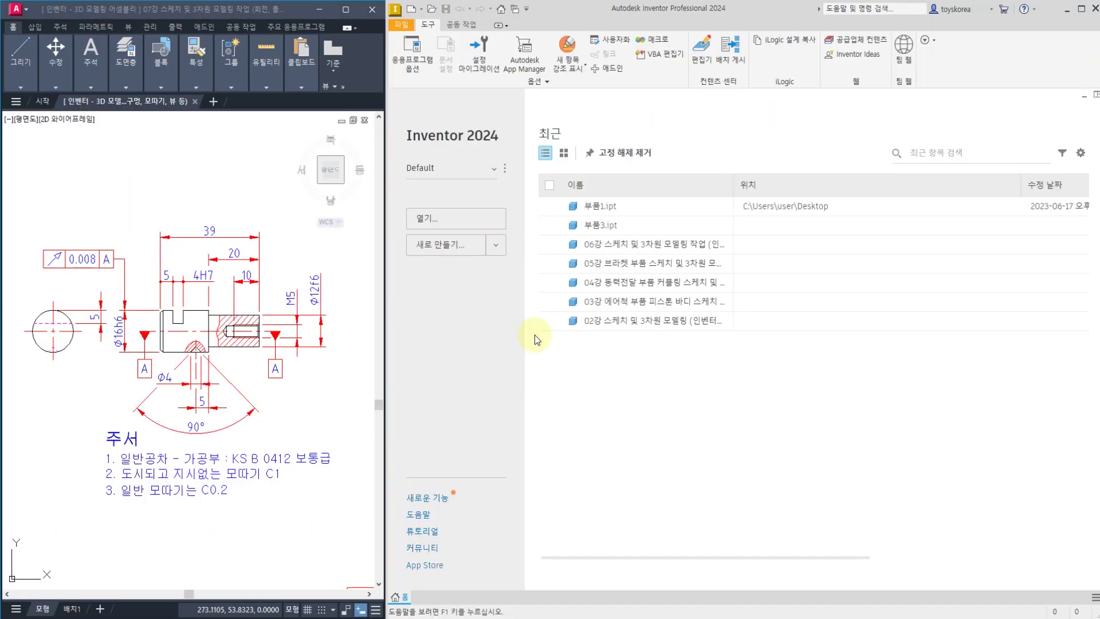
{"action": "left_click", "coordinate": [260, 396]}
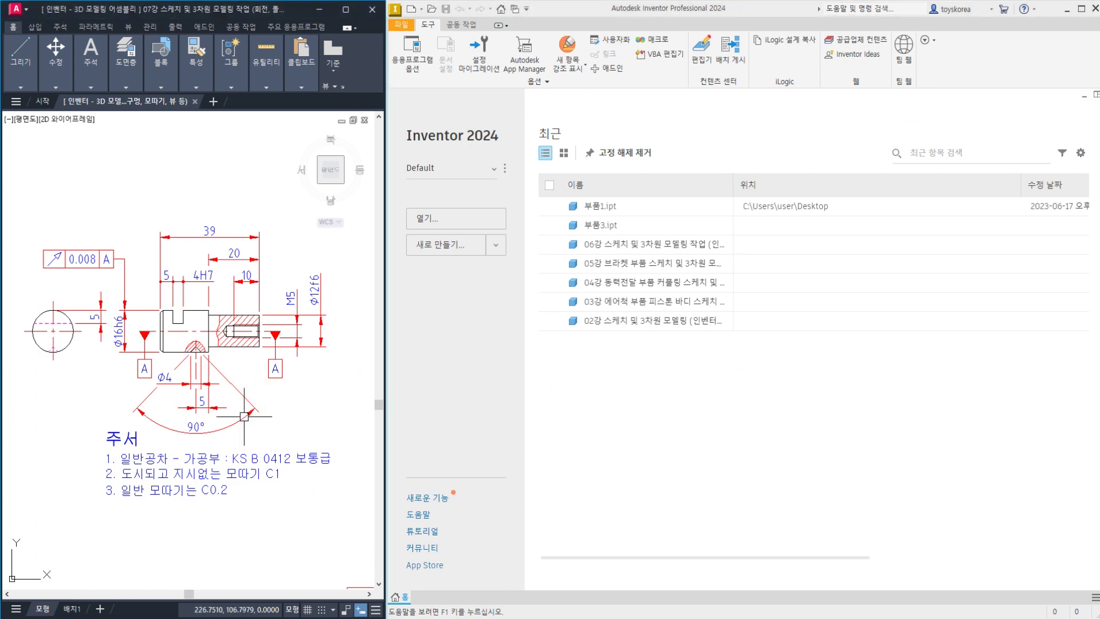
{"action": "mouse_move", "coordinate": [173, 422]}
{"action": "middle_mouse_down"}
{"action": "mouse_move", "coordinate": [171, 371]}
{"action": "mouse_move", "coordinate": [239, 408]}
{"action": "middle_mouse_up"}
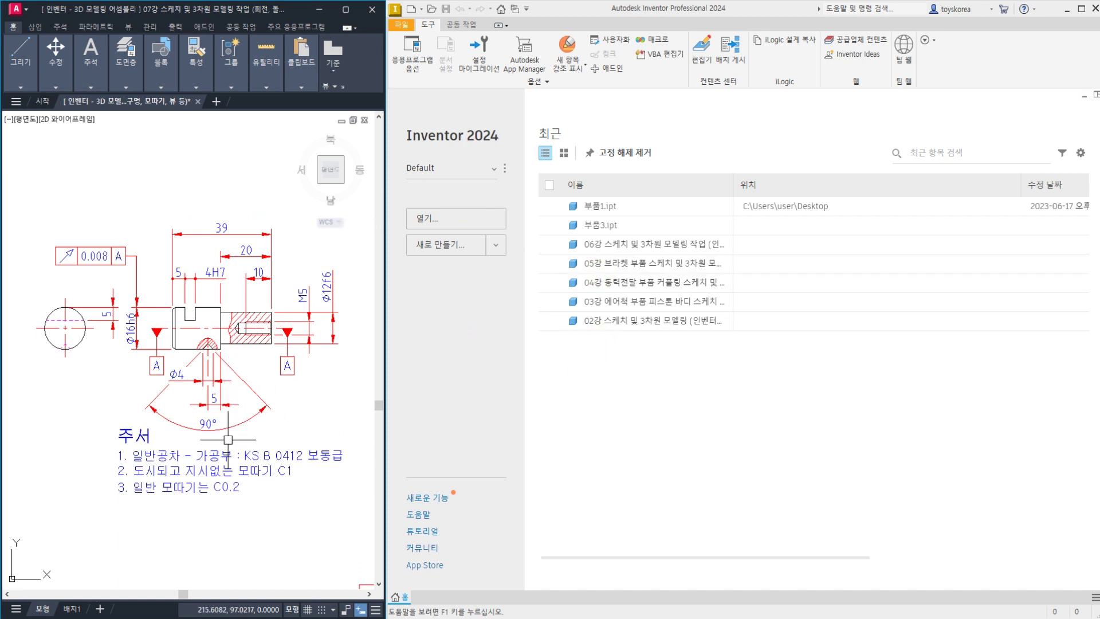
{"action": "middle_click_drag", "start_coordinate": [229, 440], "coordinate": [212, 428]}
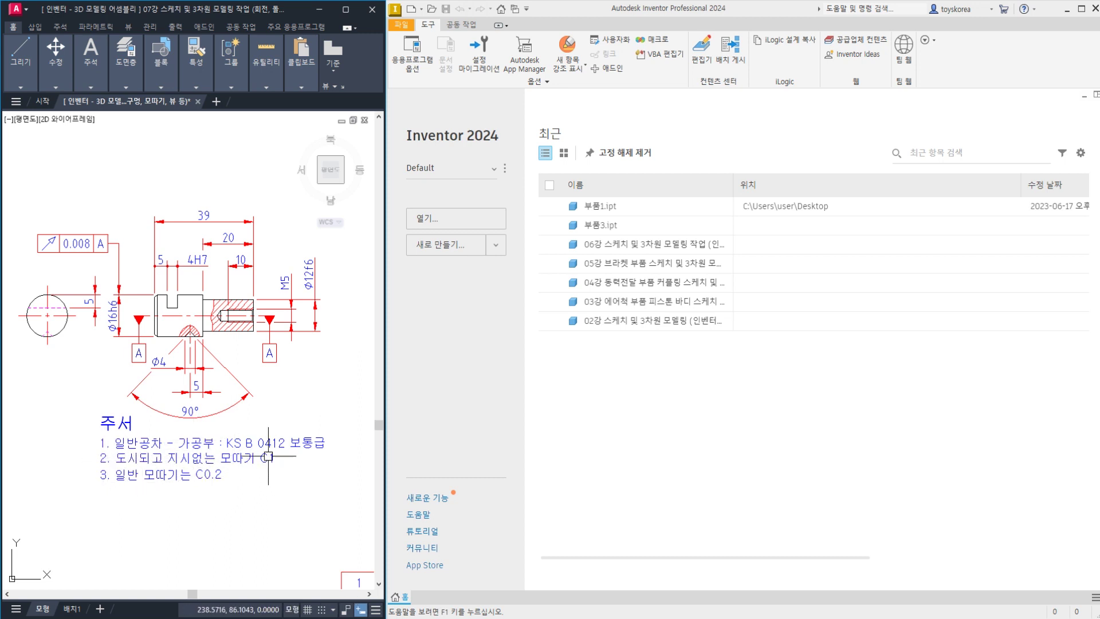
{"action": "scroll", "coordinate": [168, 316], "scroll_direction": "up", "scroll_amount": 2}
{"action": "middle_click_drag", "start_coordinate": [148, 311], "coordinate": [156, 306]}
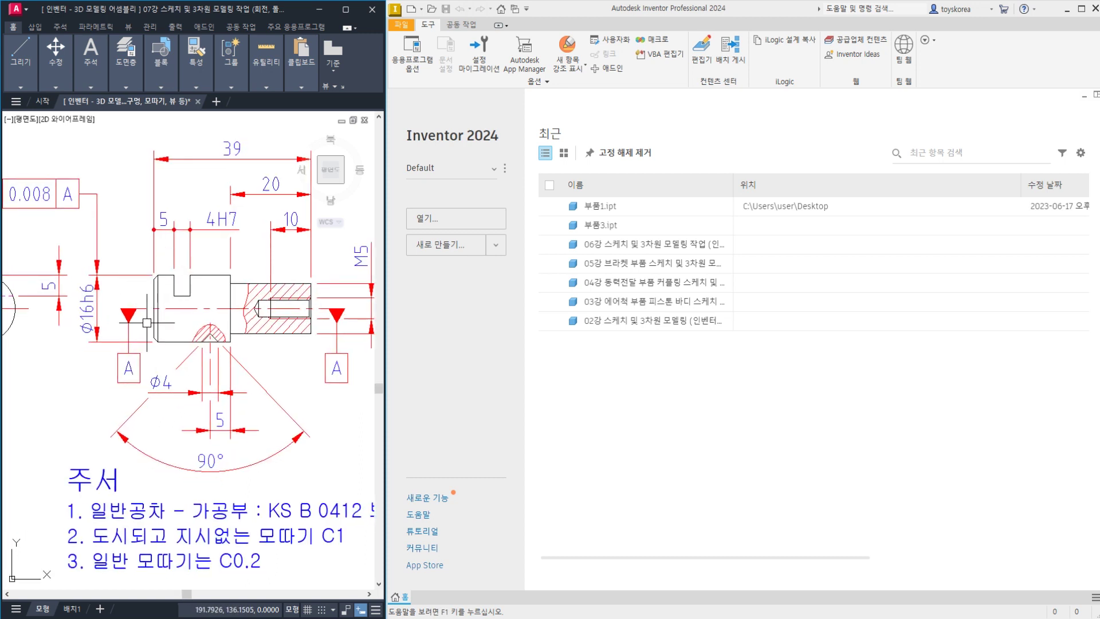
{"action": "middle_click_drag", "start_coordinate": [225, 330], "coordinate": [153, 336]}
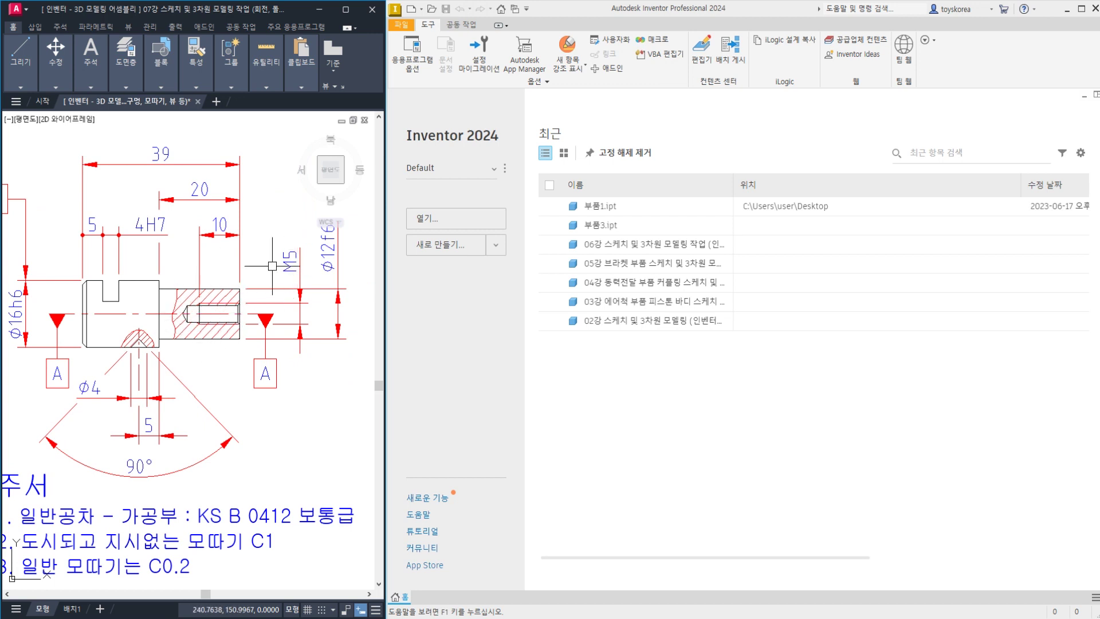
{"action": "middle_click_drag", "start_coordinate": [128, 326], "coordinate": [198, 323]}
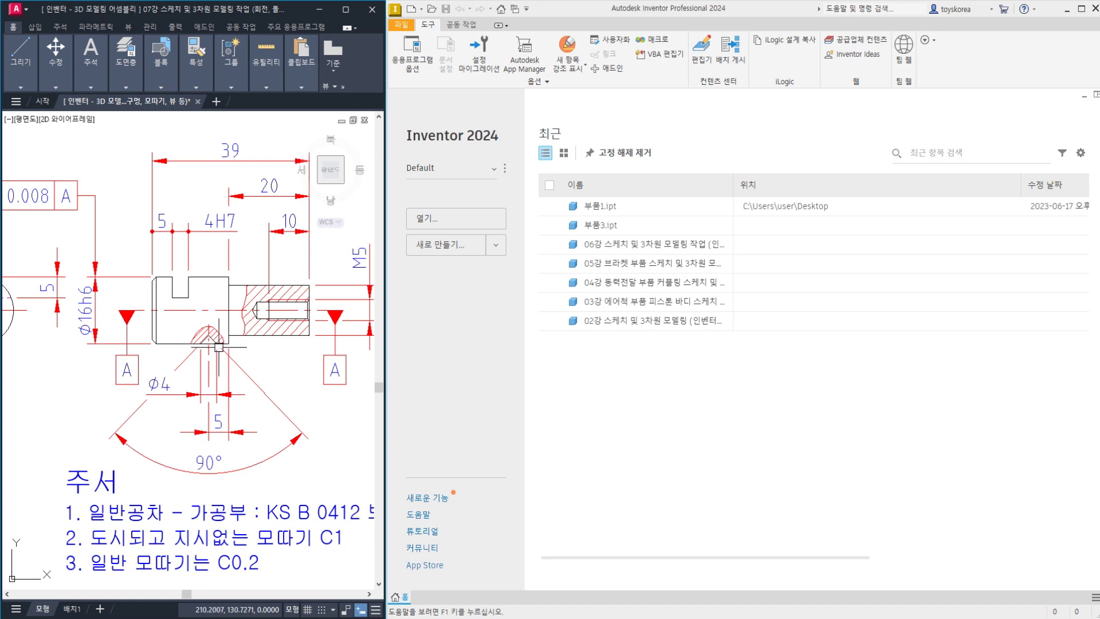
{"action": "scroll", "coordinate": [147, 368], "scroll_direction": "up", "scroll_amount": 6}
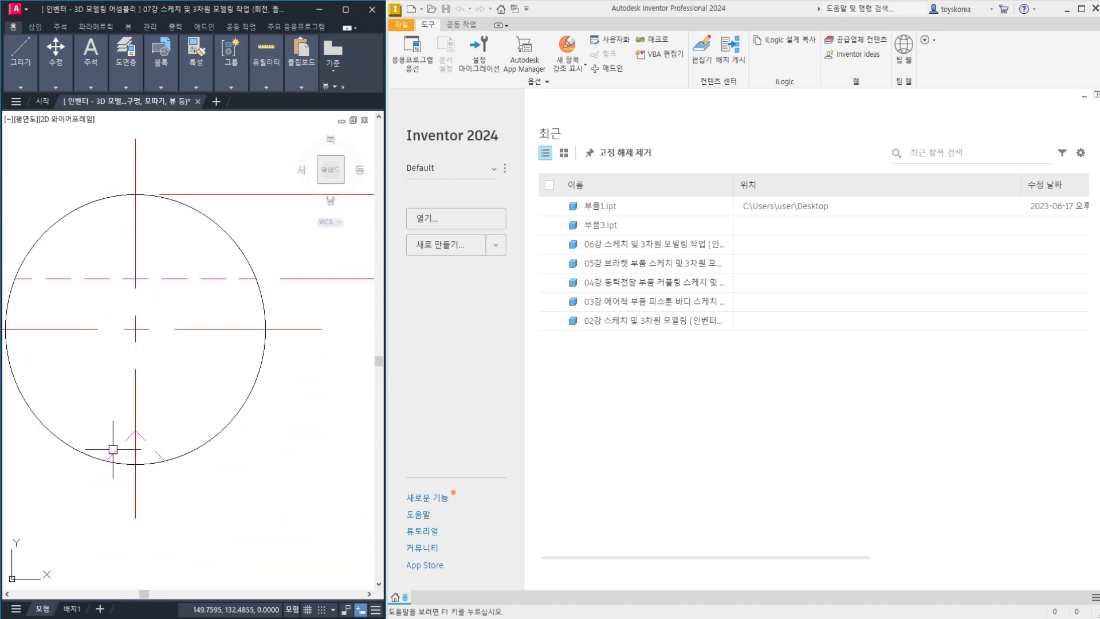
{"action": "scroll", "coordinate": [144, 277], "scroll_direction": "down", "scroll_amount": 4}
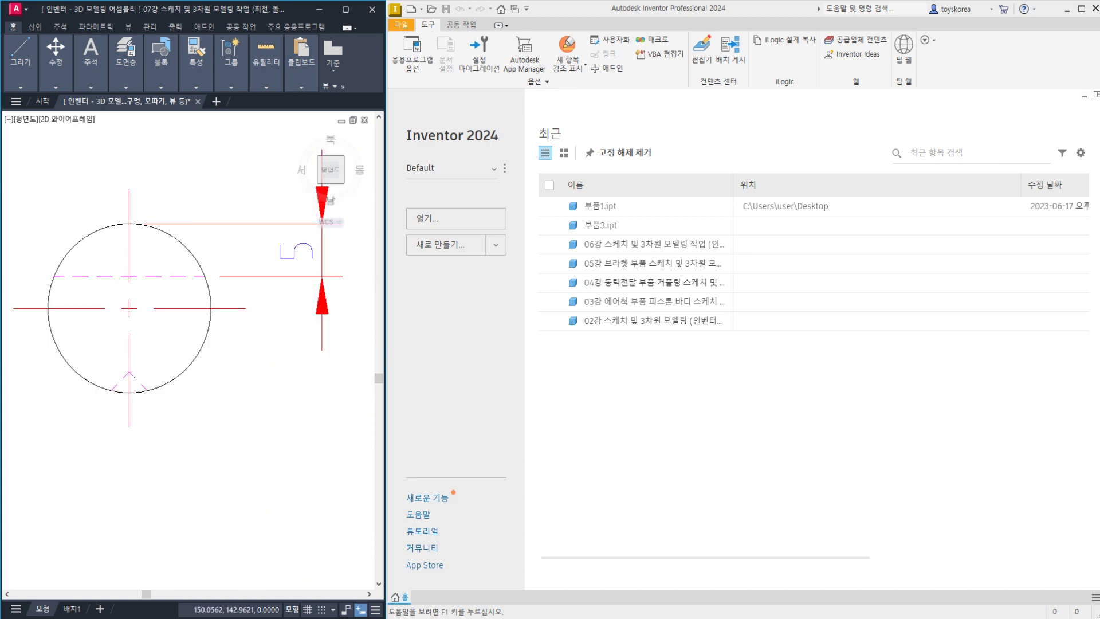
{"action": "scroll", "coordinate": [285, 268], "scroll_direction": "down", "scroll_amount": 3}
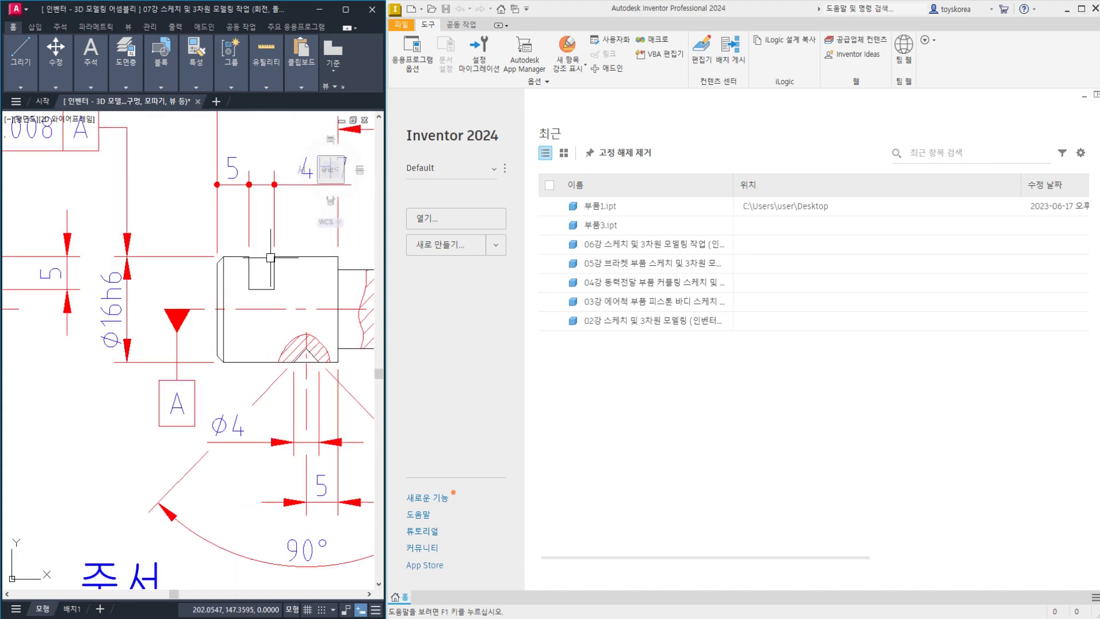
{"action": "scroll", "coordinate": [236, 283], "scroll_direction": "up", "scroll_amount": 1}
{"action": "mouse_move", "coordinate": [236, 284]}
{"action": "middle_mouse_down"}
{"action": "mouse_move", "coordinate": [167, 308]}
{"action": "mouse_move", "coordinate": [184, 289]}
{"action": "mouse_move", "coordinate": [173, 296]}
{"action": "middle_mouse_up"}
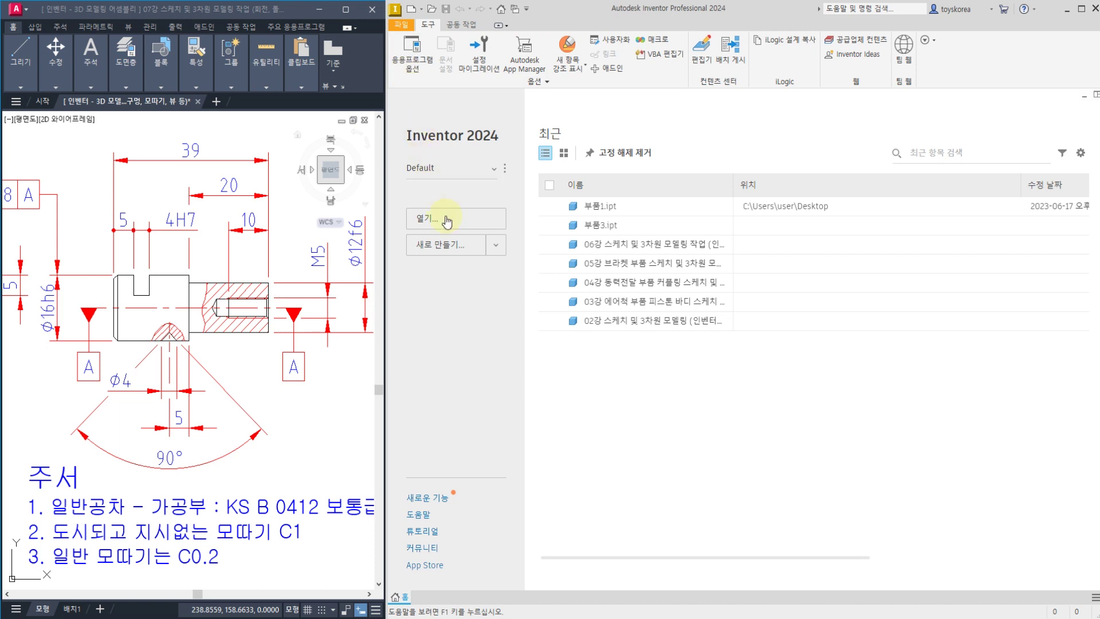
Create a new part in Inventor from the Metric template Standard (mm).ipt.
{"action": "left_click", "coordinate": [434, 247]}
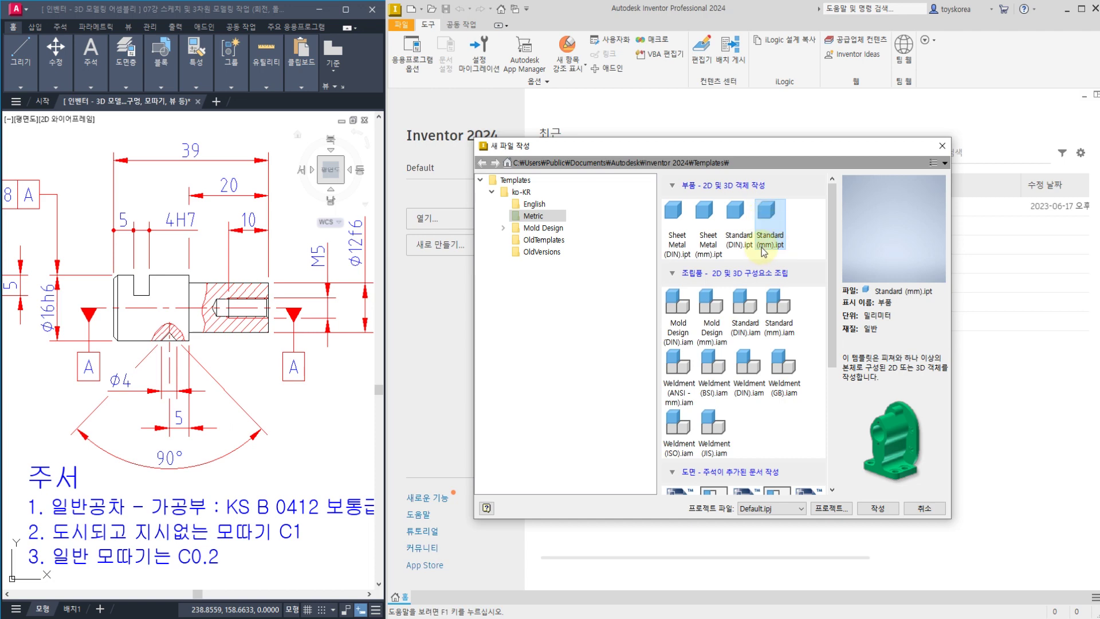
{"action": "left_click", "coordinate": [878, 508]}
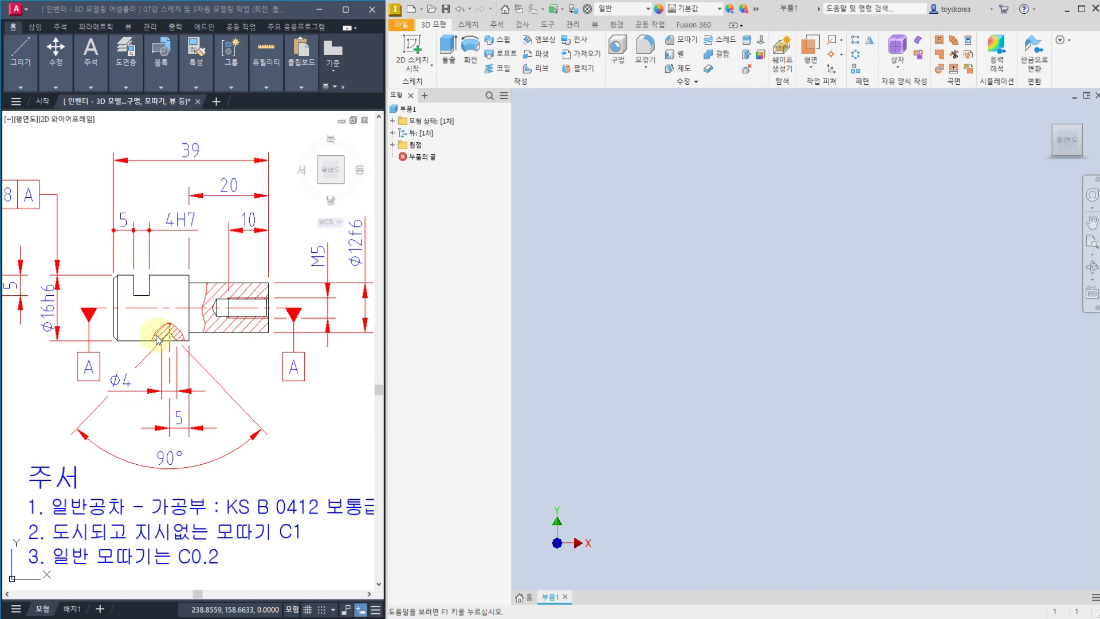
Trace the shaft's upper half profile and its slot on the AutoCAD drawing to plan the modeling order.
{"action": "left_click", "coordinate": [117, 314]}
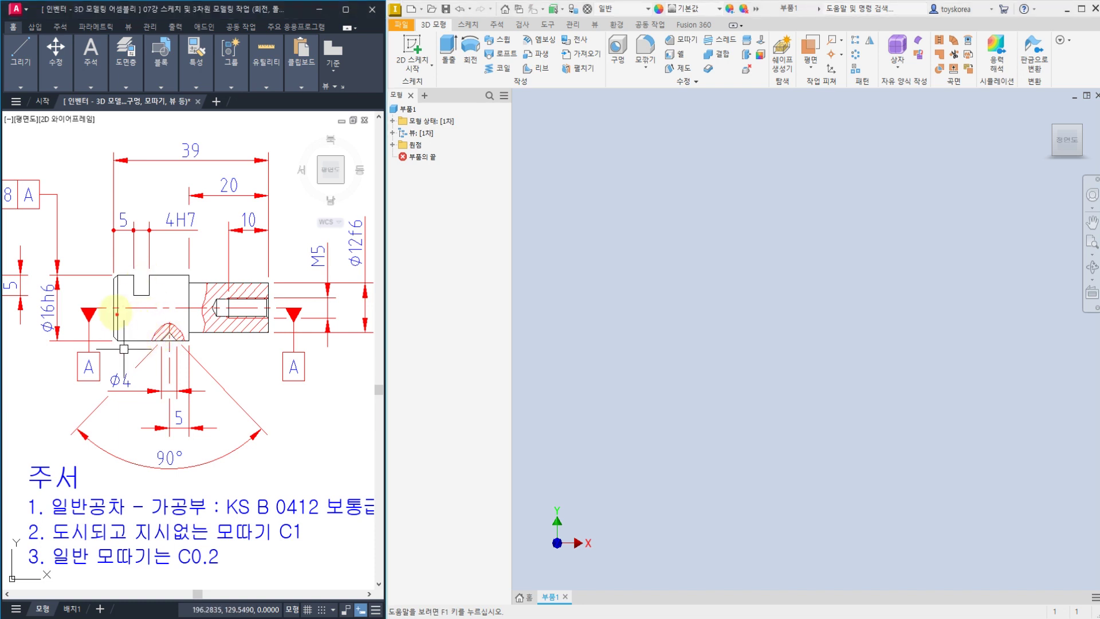
{"action": "mouse_move", "coordinate": [114, 308]}
{"action": "left_mouse_down"}
{"action": "mouse_move", "coordinate": [222, 308]}
{"action": "mouse_move", "coordinate": [232, 283]}
{"action": "mouse_move", "coordinate": [115, 271]}
{"action": "mouse_move", "coordinate": [114, 308]}
{"action": "left_mouse_up"}
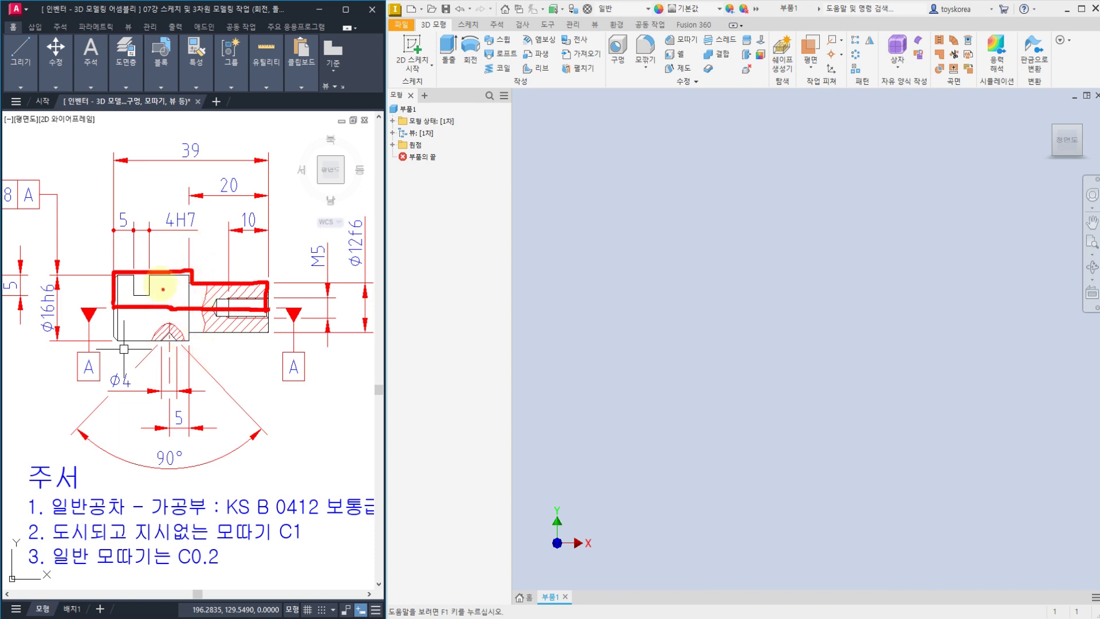
{"action": "left_click_drag", "start_coordinate": [134, 272], "coordinate": [131, 286]}
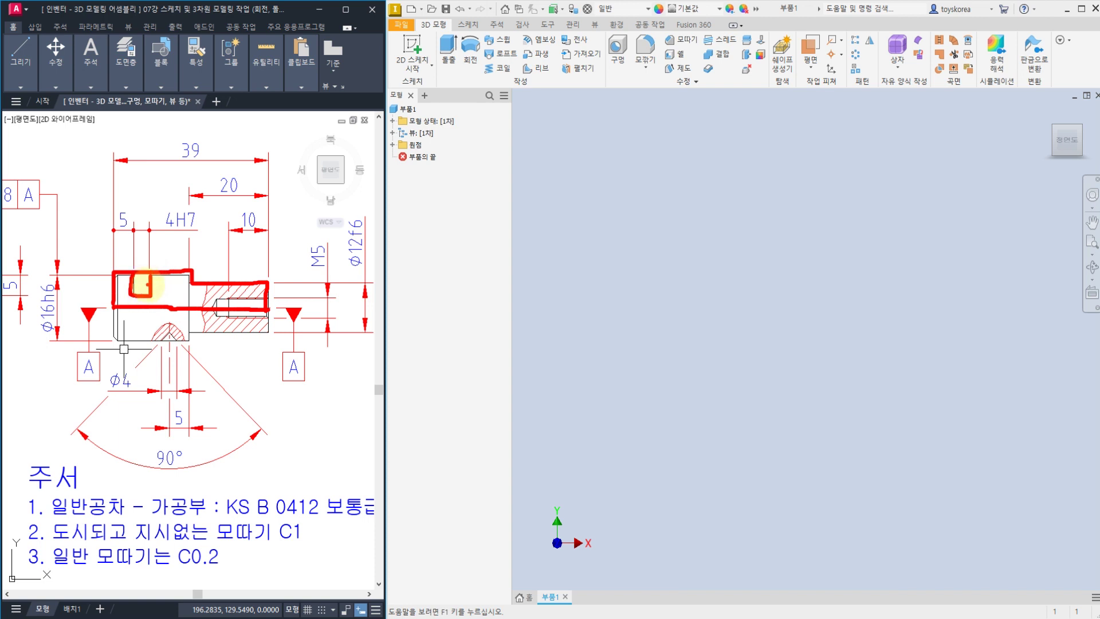
{"action": "mouse_move", "coordinate": [180, 279]}
{"action": "left_mouse_down"}
{"action": "mouse_move", "coordinate": [177, 293]}
{"action": "mouse_move", "coordinate": [151, 253]}
{"action": "left_mouse_up"}
{"action": "left_click_drag", "start_coordinate": [155, 243], "coordinate": [171, 250]}
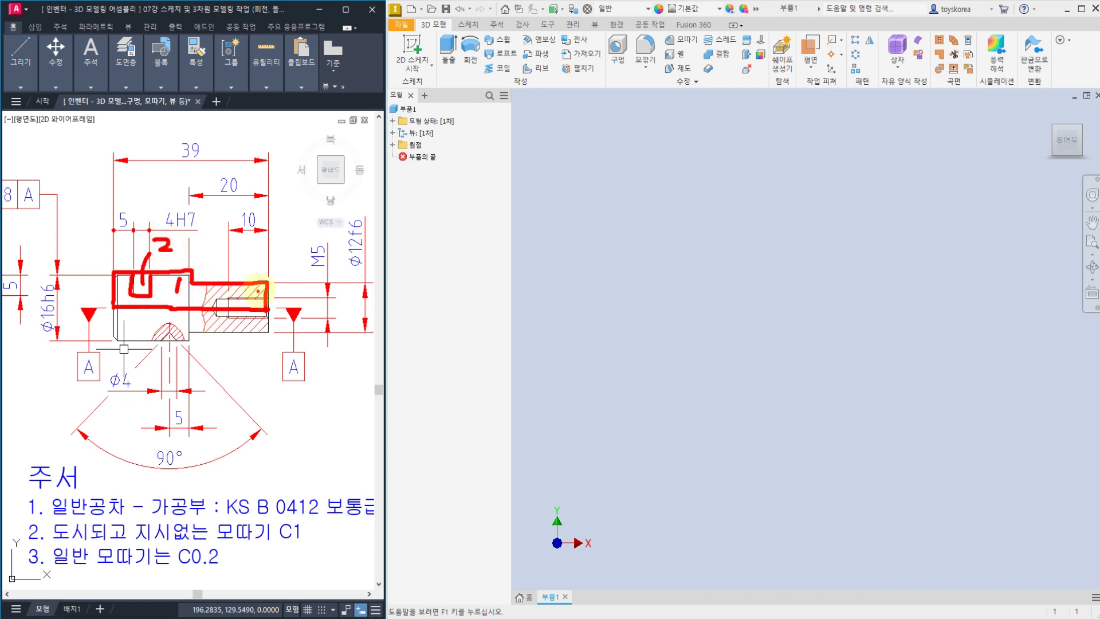
{"action": "mouse_move", "coordinate": [258, 291]}
{"action": "left_mouse_down"}
{"action": "mouse_move", "coordinate": [142, 295]}
{"action": "mouse_move", "coordinate": [150, 220]}
{"action": "left_mouse_up"}
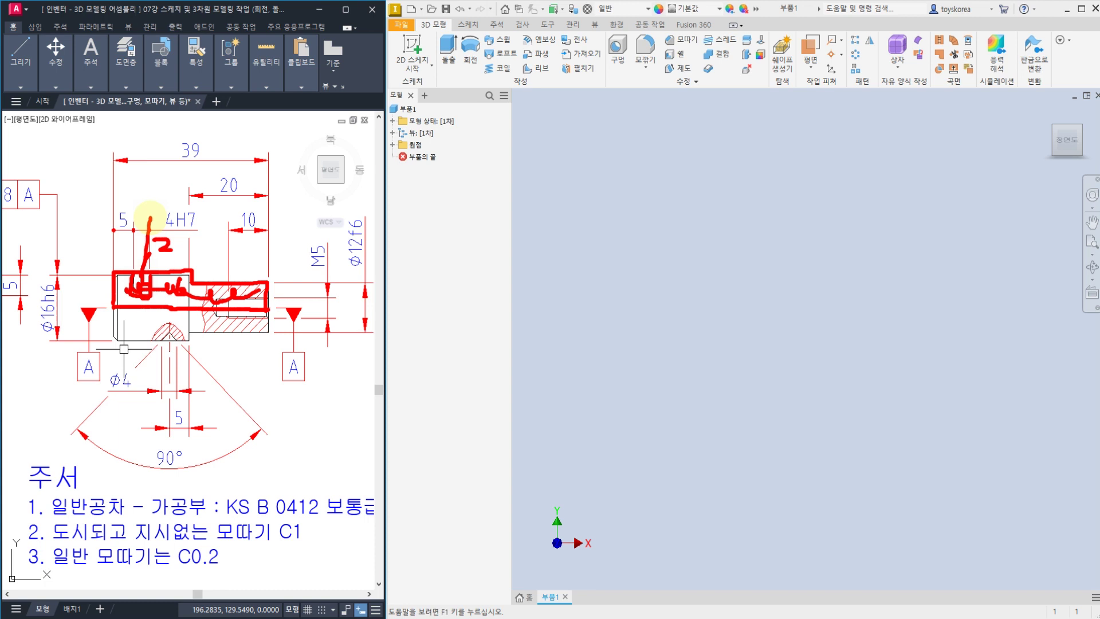
{"action": "key", "text": "Escape"}
Examine the slot depth in the drawing's circular side view, then the 90° conical hole and M5 tapped hole in the front view.
{"action": "middle_click_drag", "start_coordinate": [59, 293], "coordinate": [183, 273]}
{"action": "middle_click_drag", "start_coordinate": [112, 262], "coordinate": [141, 277]}
{"action": "scroll", "coordinate": [142, 277], "scroll_direction": "up", "scroll_amount": 2}
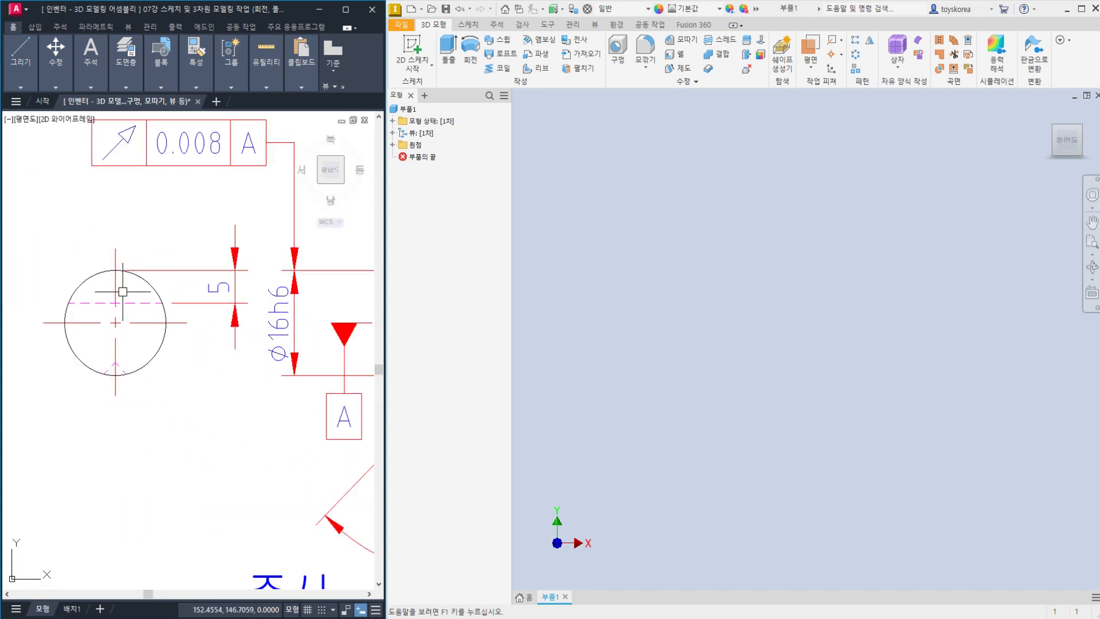
{"action": "scroll", "coordinate": [127, 270], "scroll_direction": "down", "scroll_amount": 3}
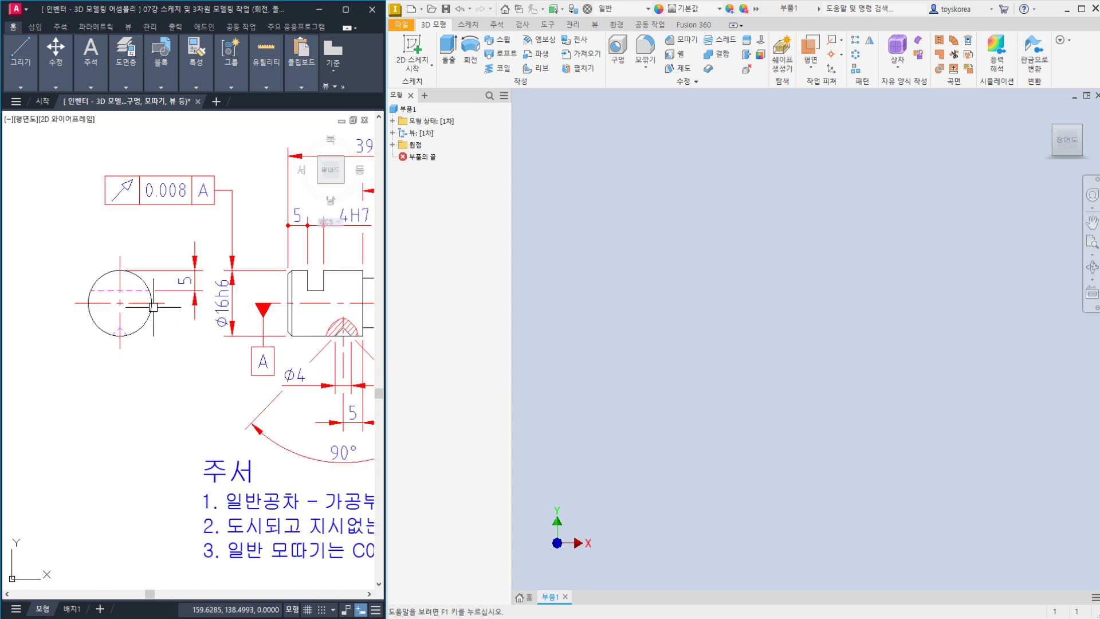
{"action": "scroll", "coordinate": [206, 329], "scroll_direction": "up", "scroll_amount": 1}
{"action": "scroll", "coordinate": [261, 345], "scroll_direction": "up", "scroll_amount": 2}
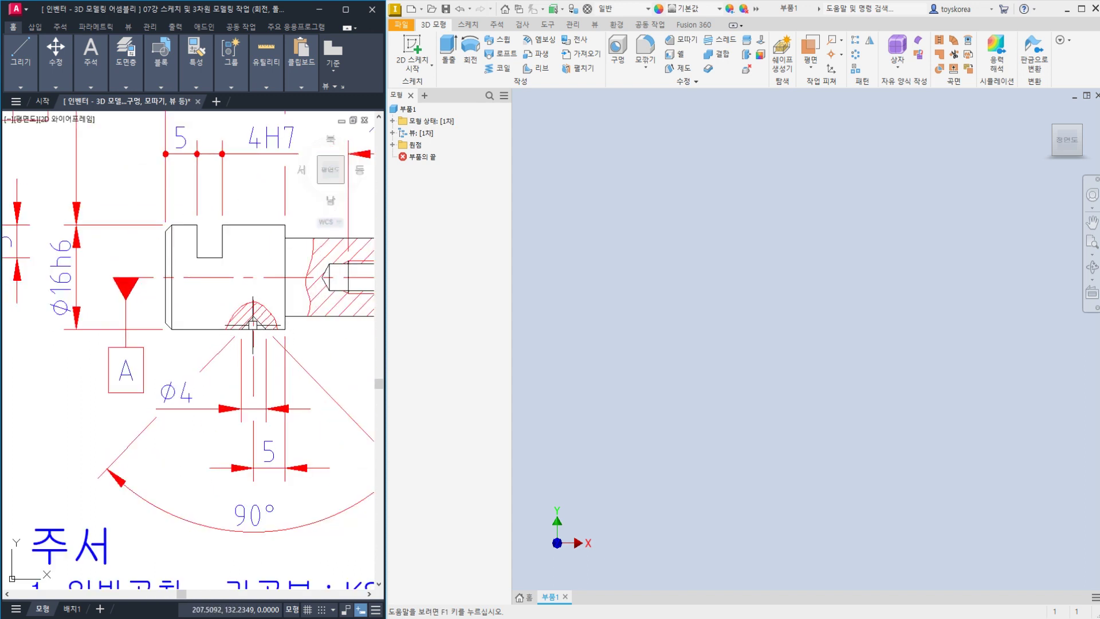
{"action": "mouse_move", "coordinate": [353, 285]}
{"action": "middle_mouse_down"}
{"action": "mouse_move", "coordinate": [236, 285]}
{"action": "mouse_move", "coordinate": [185, 336]}
{"action": "mouse_move", "coordinate": [260, 329]}
{"action": "middle_mouse_up"}
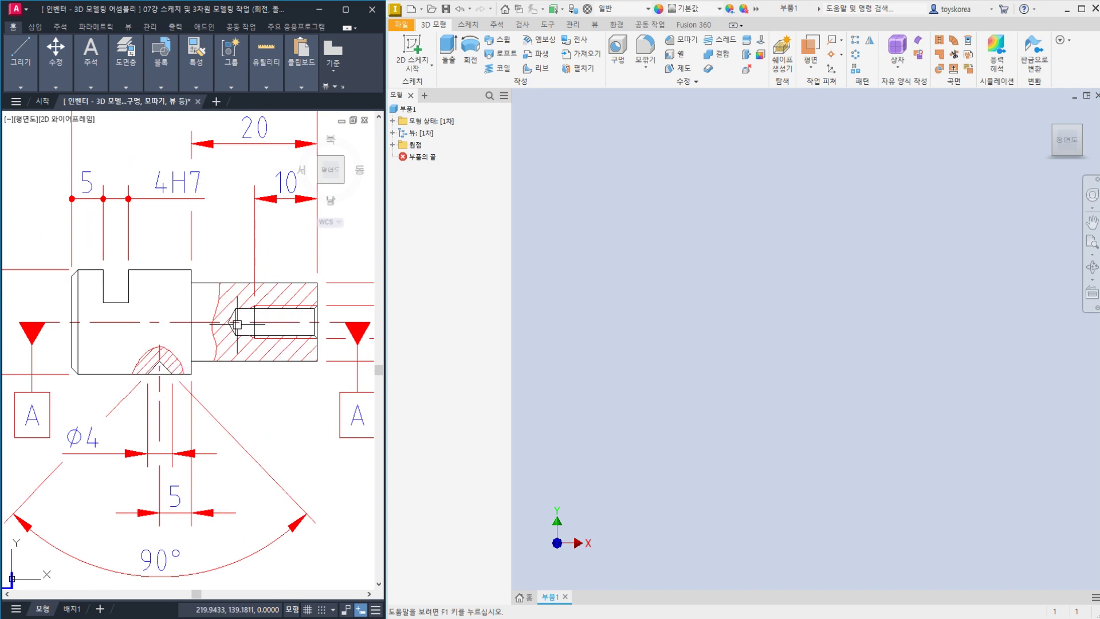
{"action": "scroll", "coordinate": [173, 371], "scroll_direction": "down", "scroll_amount": 2}
{"action": "scroll", "coordinate": [204, 330], "scroll_direction": "down", "scroll_amount": 1}
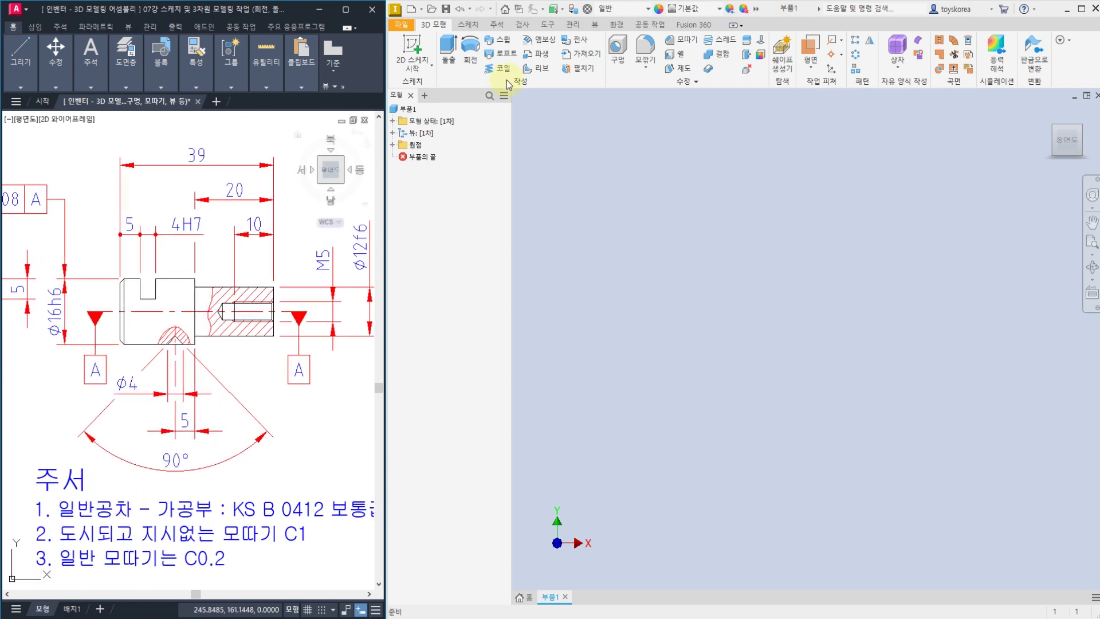
On the front XY plane, sketch a closed stepped half profile starting at the origin, about 40 mm long and 12 mm high.
{"action": "left_click", "coordinate": [413, 44]}
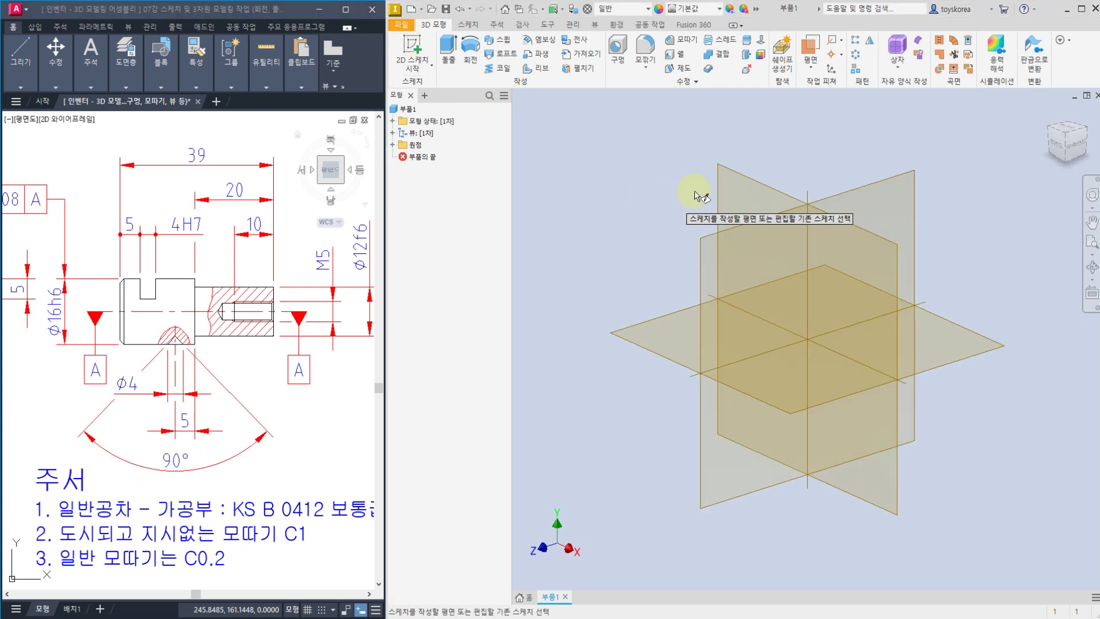
{"action": "left_click", "coordinate": [726, 185]}
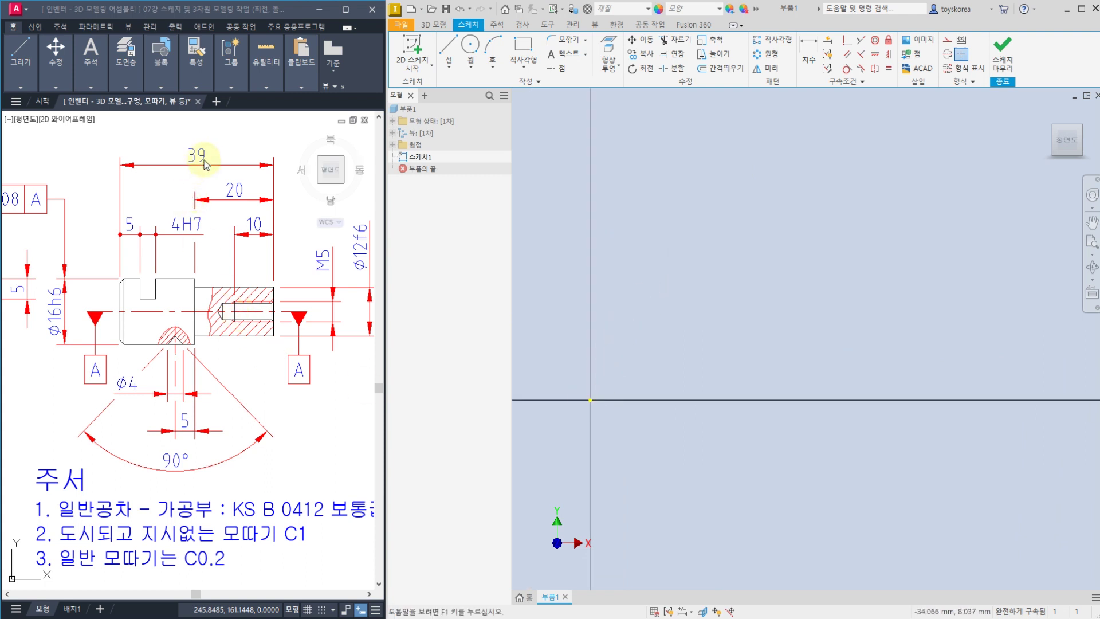
{"action": "left_click", "coordinate": [449, 50]}
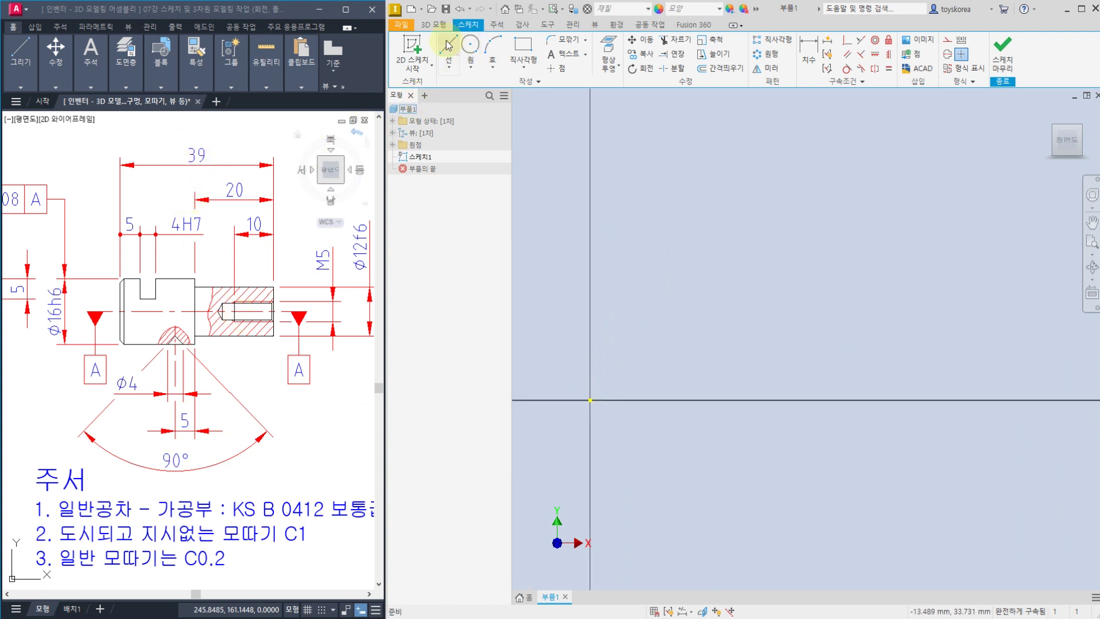
{"action": "left_click", "coordinate": [591, 400]}
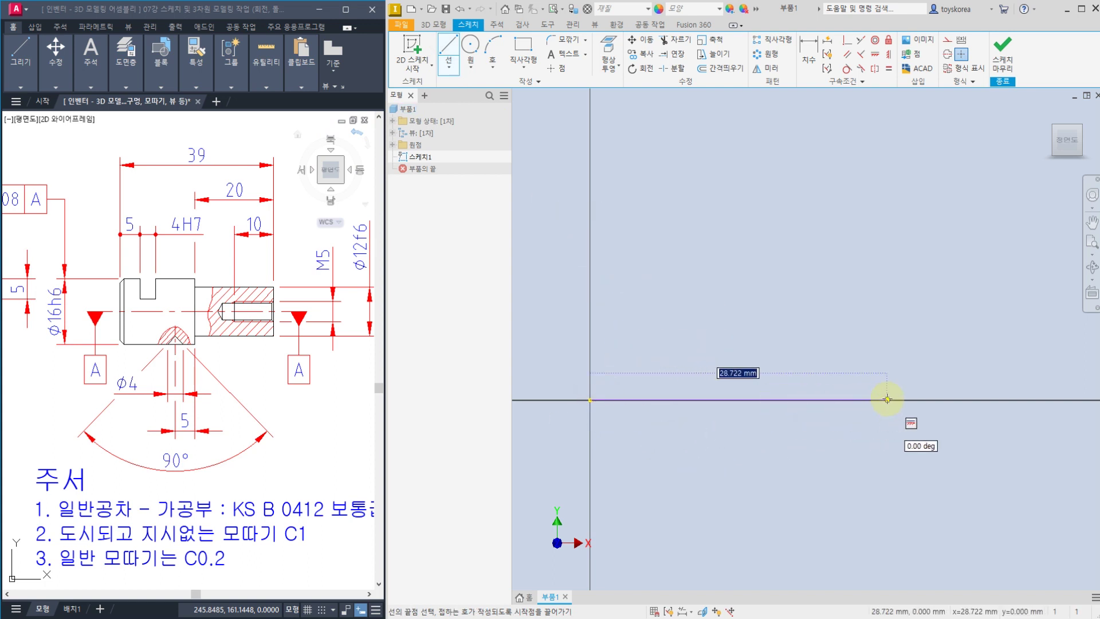
{"action": "left_click", "coordinate": [1004, 400]}
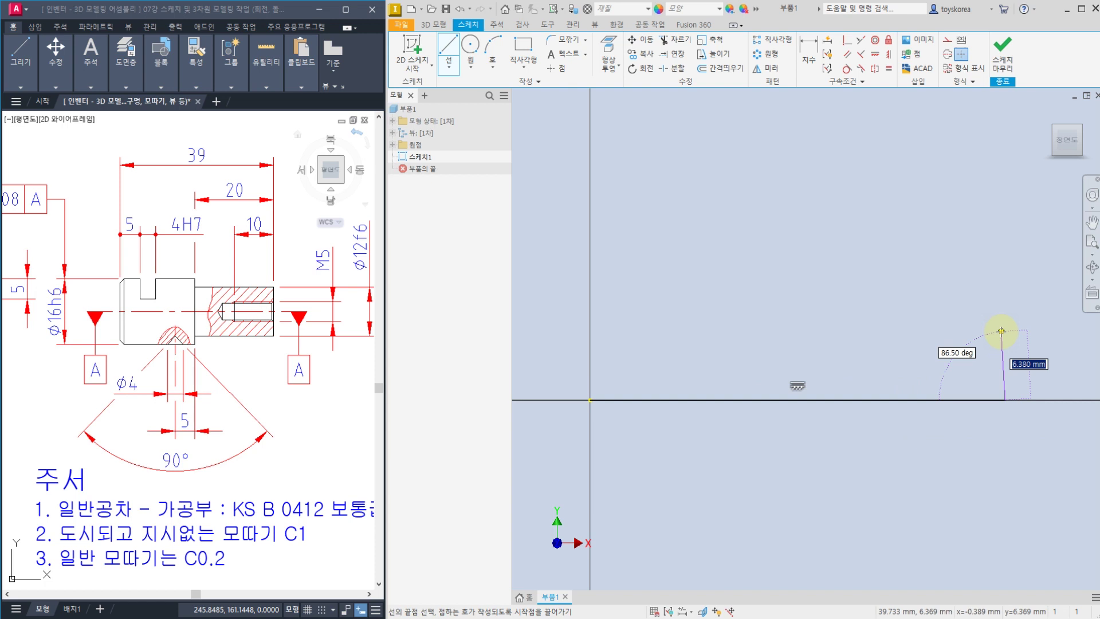
{"action": "left_click", "coordinate": [1005, 325]}
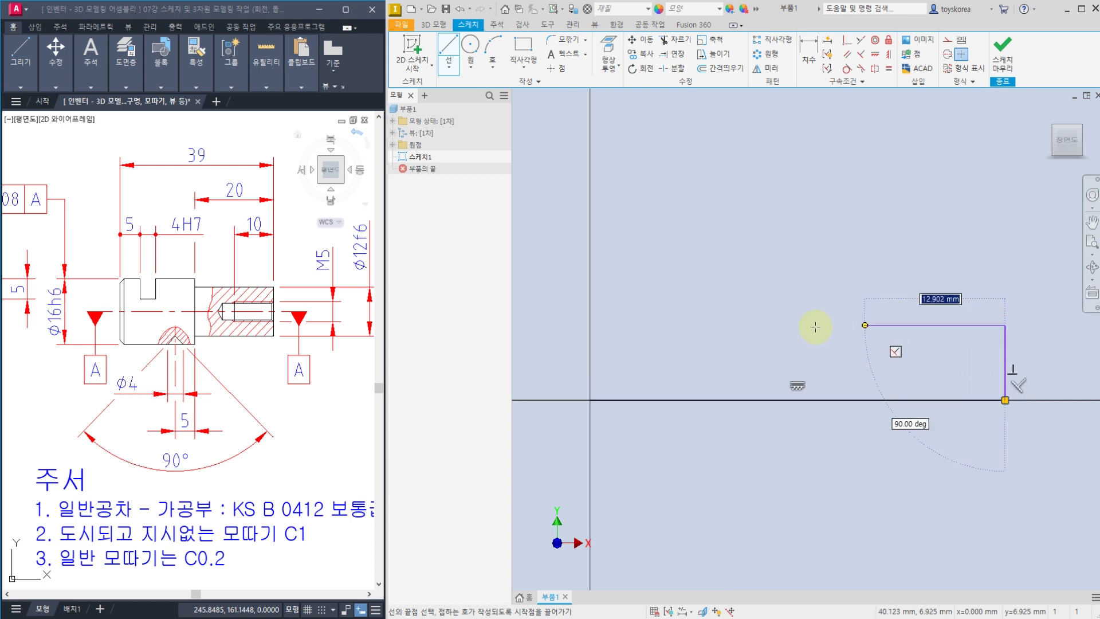
{"action": "left_click", "coordinate": [755, 325]}
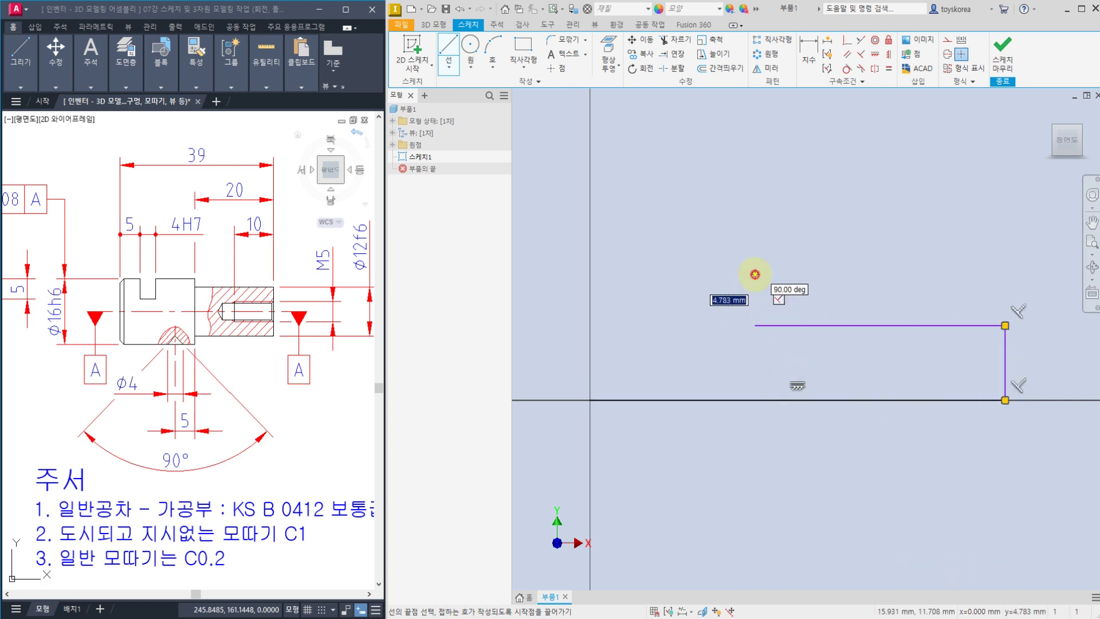
{"action": "left_click", "coordinate": [755, 274]}
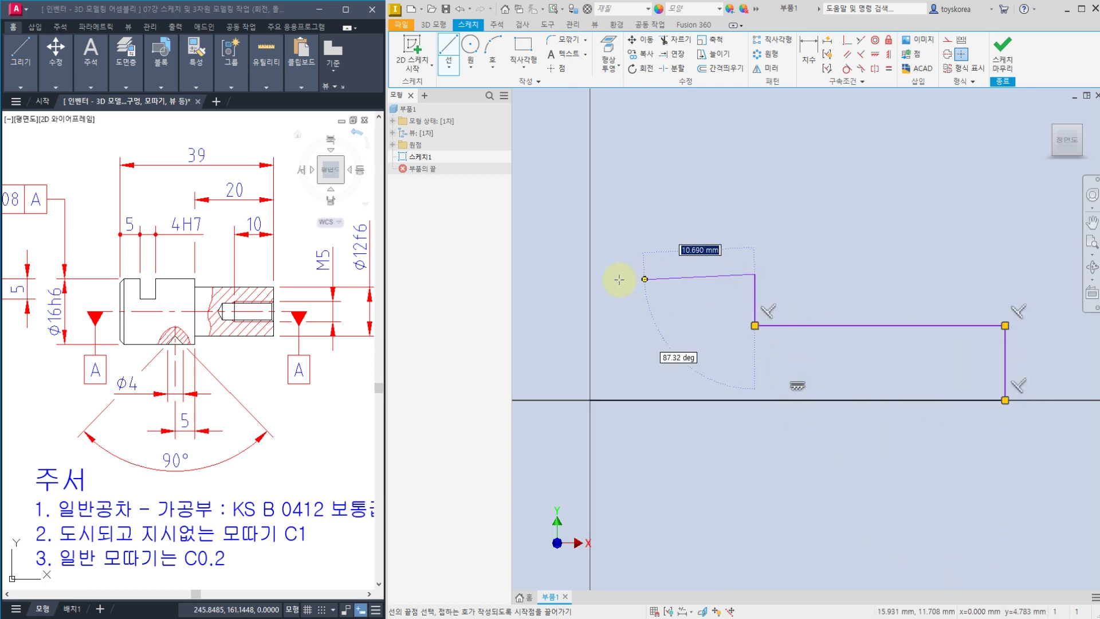
{"action": "left_click", "coordinate": [569, 274]}
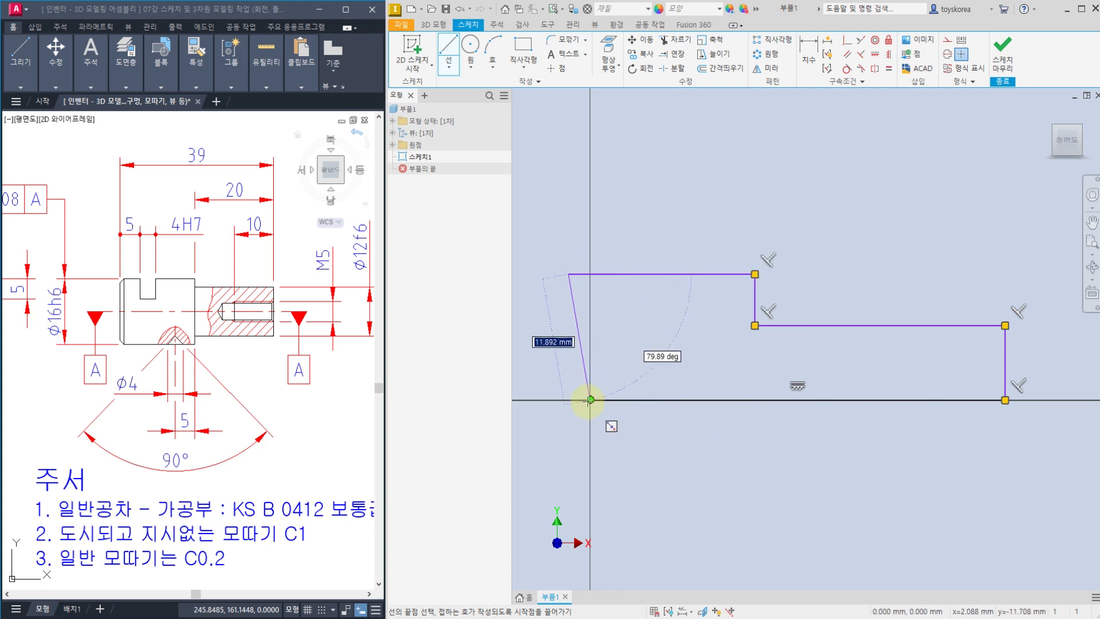
{"action": "left_click", "coordinate": [590, 399]}
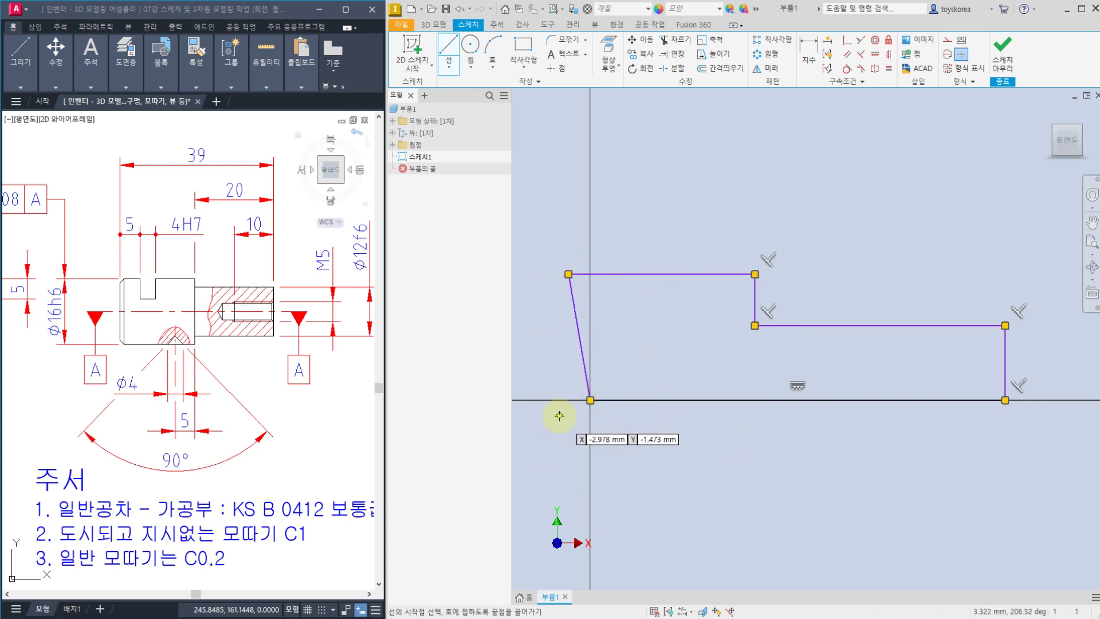
{"action": "key", "text": "Escape"}
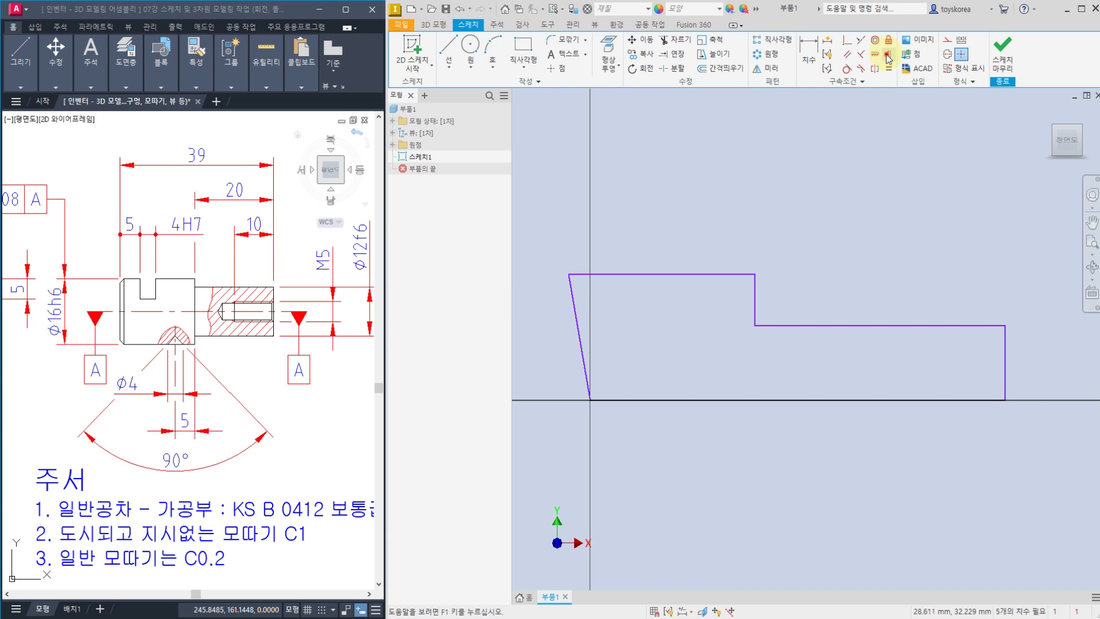
Apply a vertical constraint to the slanted end line of the profile at the origin.
{"action": "left_click", "coordinate": [887, 56]}
{"action": "left_click", "coordinate": [572, 293]}
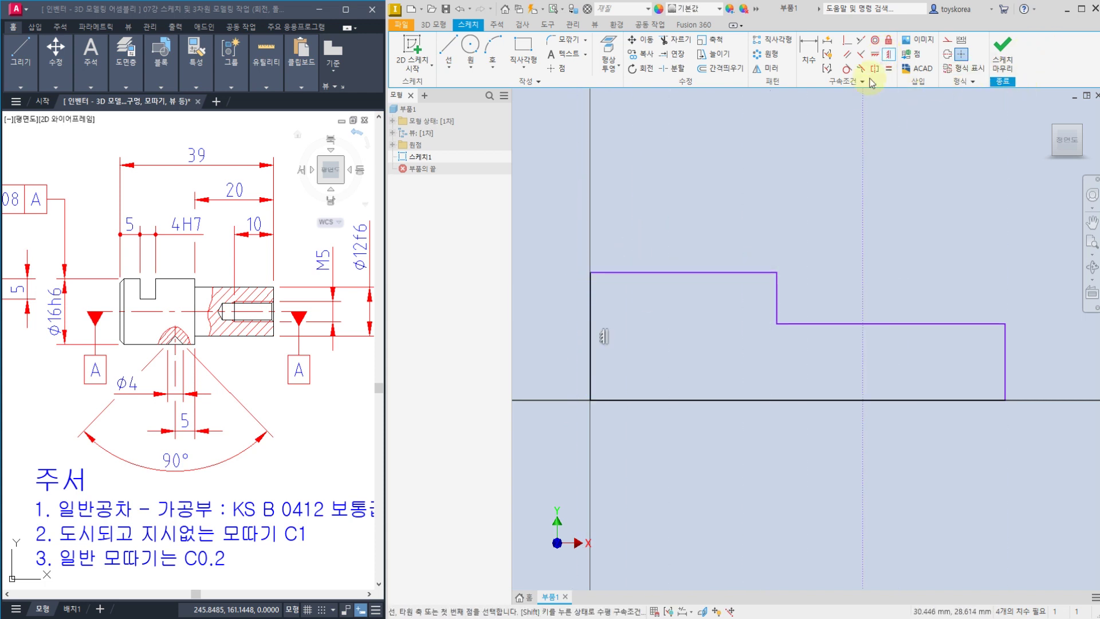
{"action": "key", "text": "Escape"}
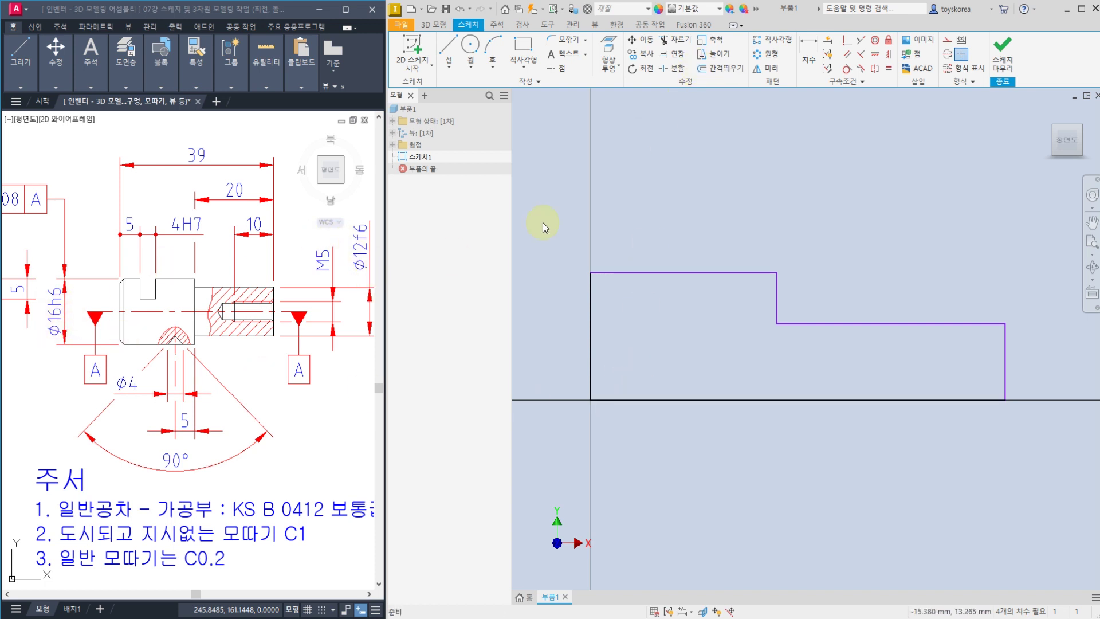
Dimension the height of the profile's larger end as 16/2 mm and that of its smaller end as 12/2 mm.
{"action": "left_click", "coordinate": [809, 46]}
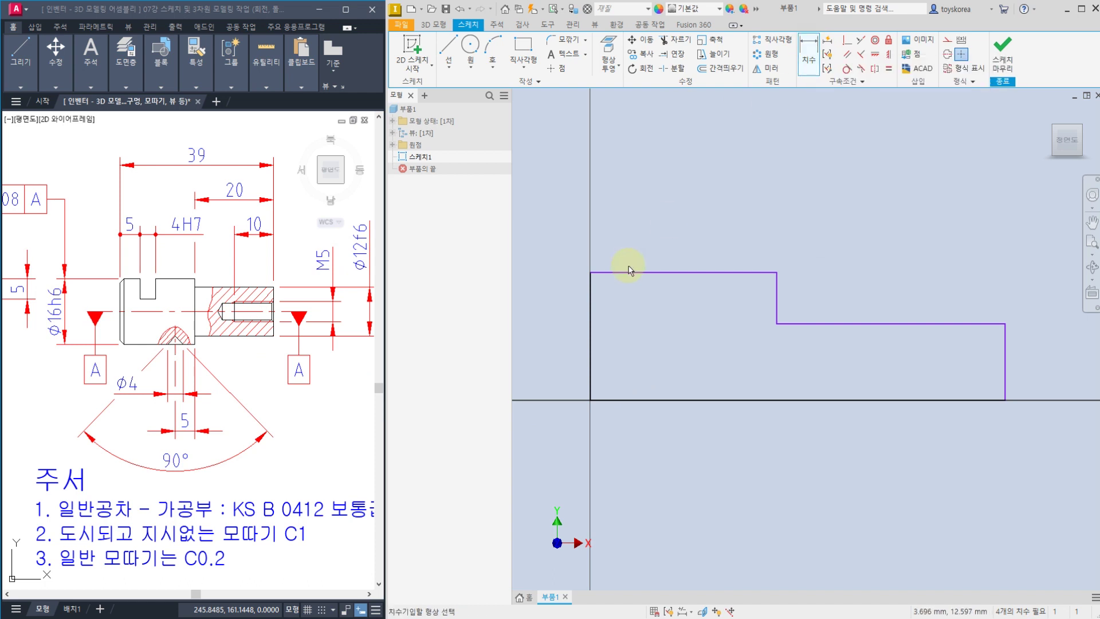
{"action": "left_click", "coordinate": [590, 309]}
{"action": "left_click", "coordinate": [559, 318]}
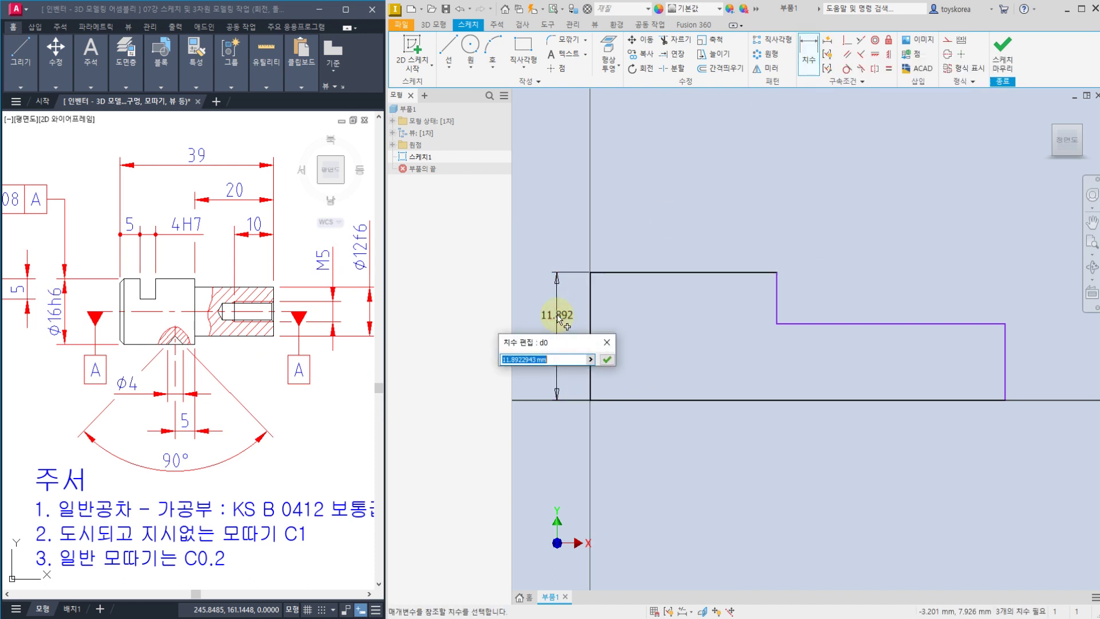
{"action": "type", "text": "16/2"}
{"action": "key", "text": "Return"}
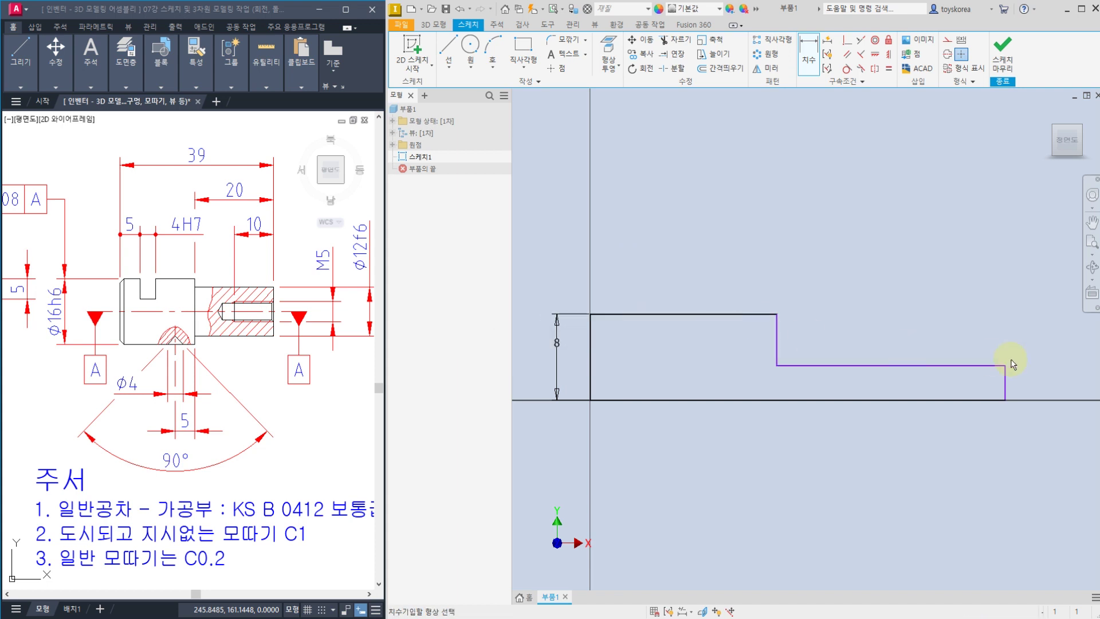
{"action": "left_click", "coordinate": [1005, 378]}
{"action": "left_click", "coordinate": [1041, 376]}
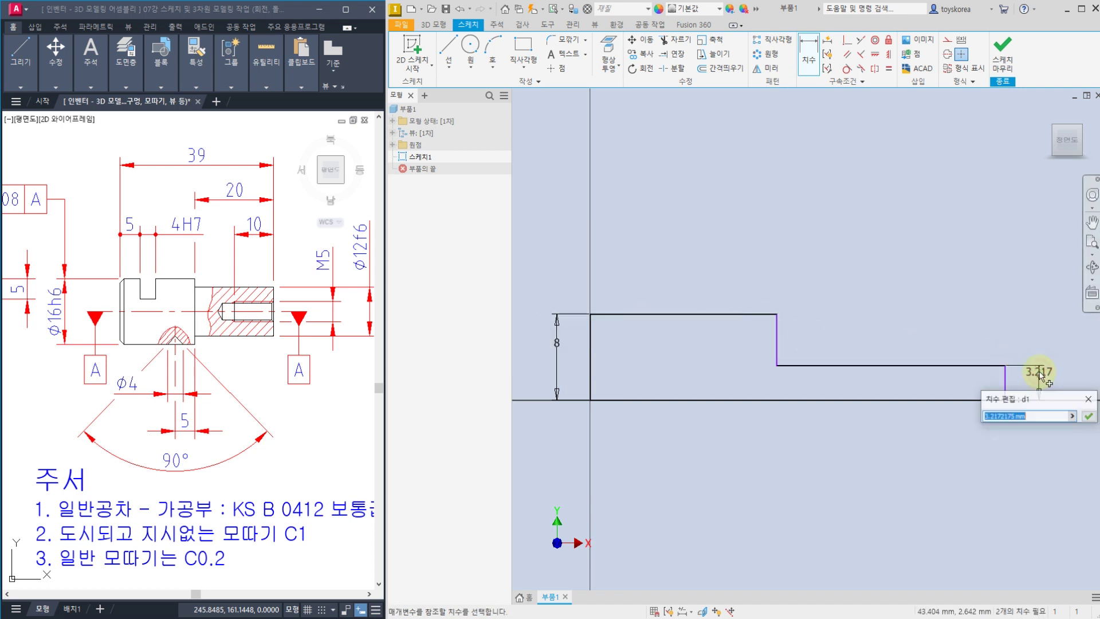
{"action": "type", "text": "12/2"}
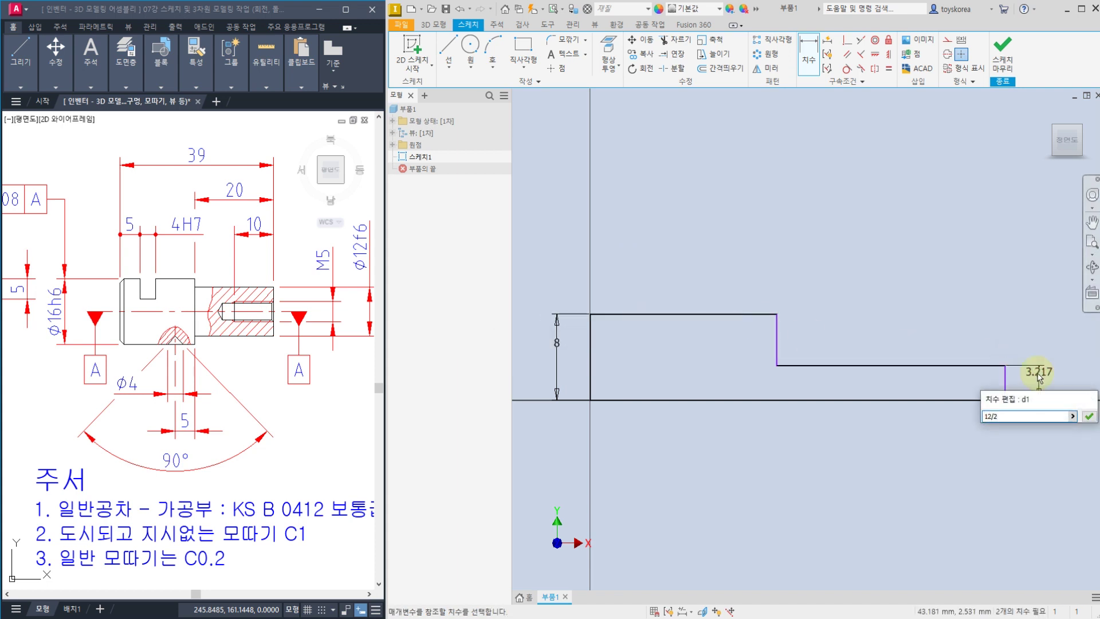
{"action": "key", "text": "Return"}
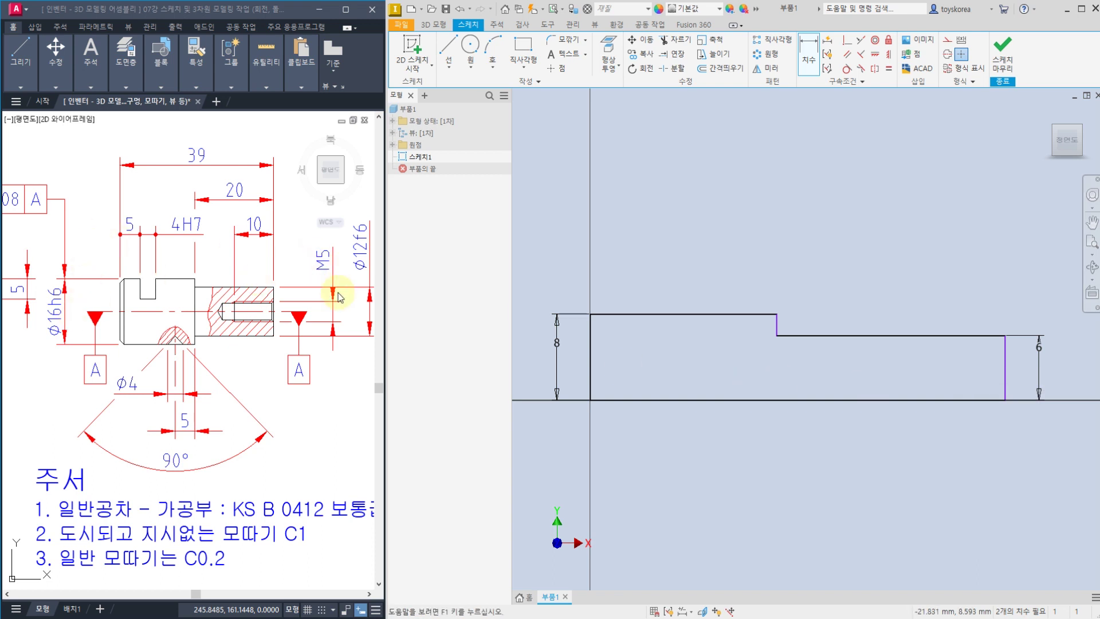
Dimension the smaller step's length as 20 mm and the profile's overall length along the axis as 39 mm.
{"action": "left_click", "coordinate": [825, 336]}
{"action": "left_click", "coordinate": [829, 252]}
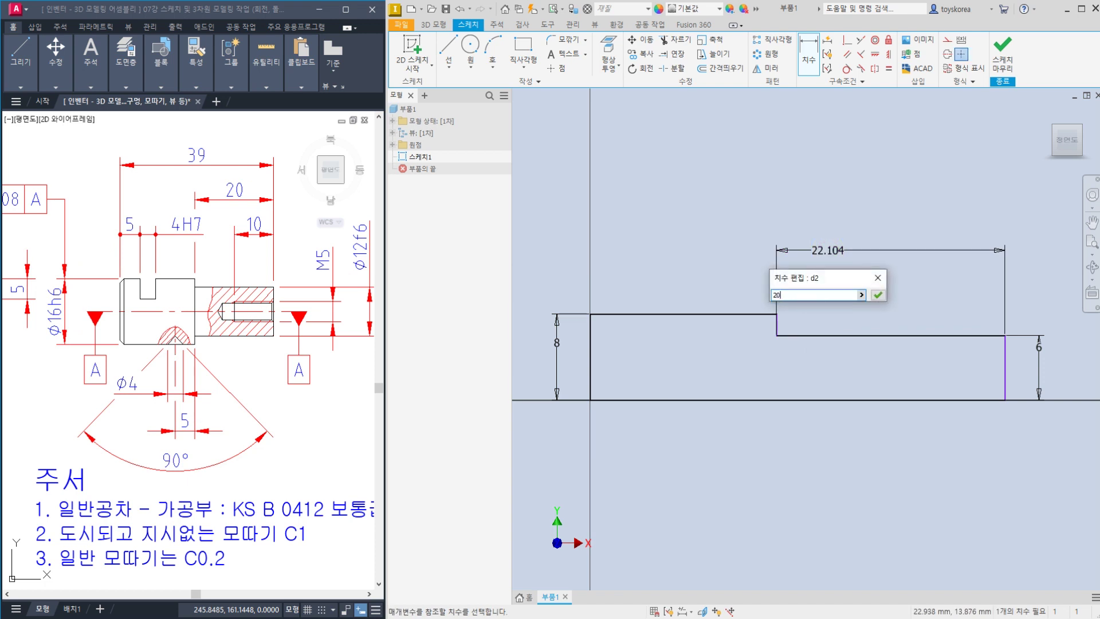
{"action": "type", "text": "20"}
{"action": "key", "text": "Return"}
{"action": "left_click", "coordinate": [790, 402]}
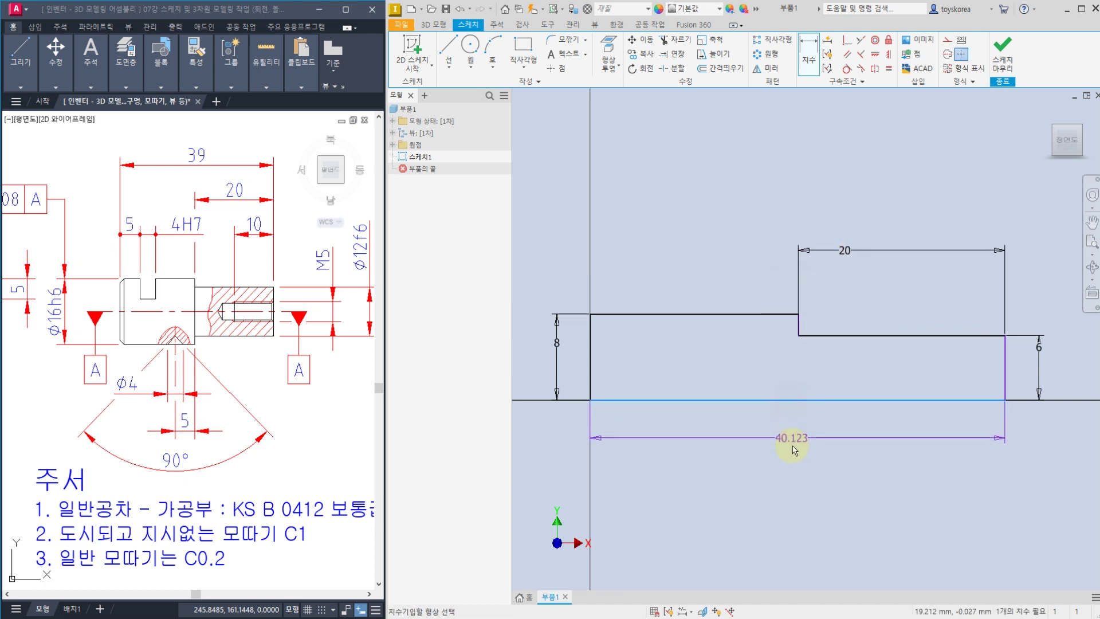
{"action": "left_click", "coordinate": [792, 448]}
{"action": "type", "text": "39"}
{"action": "key", "text": "Return"}
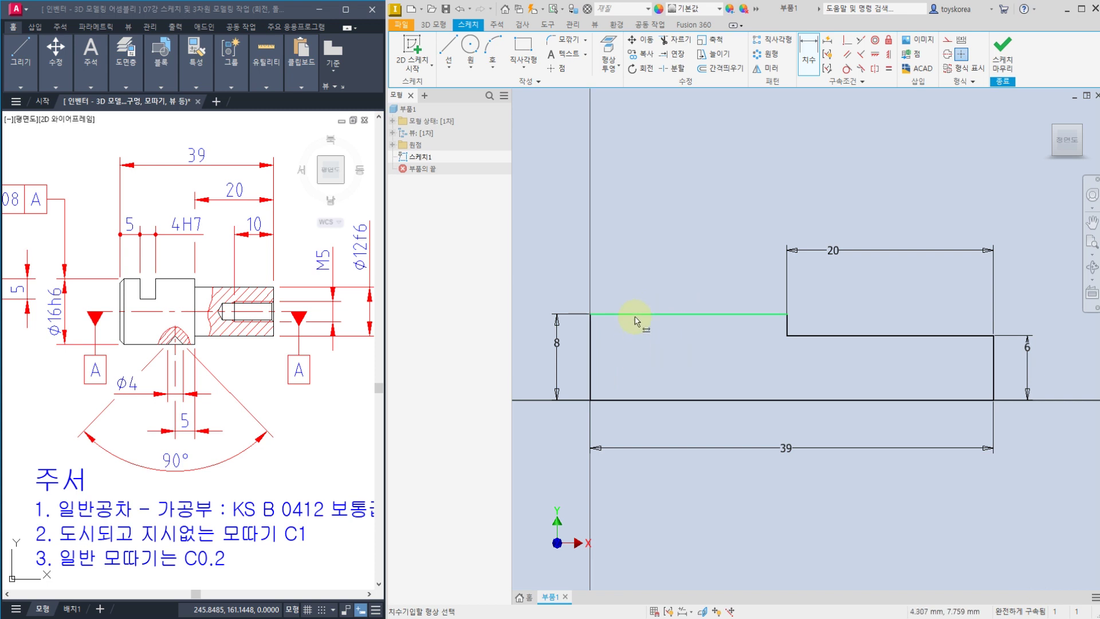
Sketch a slot rectangle about 3 mm wide hanging down from the upper edge of the larger step.
{"action": "left_click", "coordinate": [527, 45]}
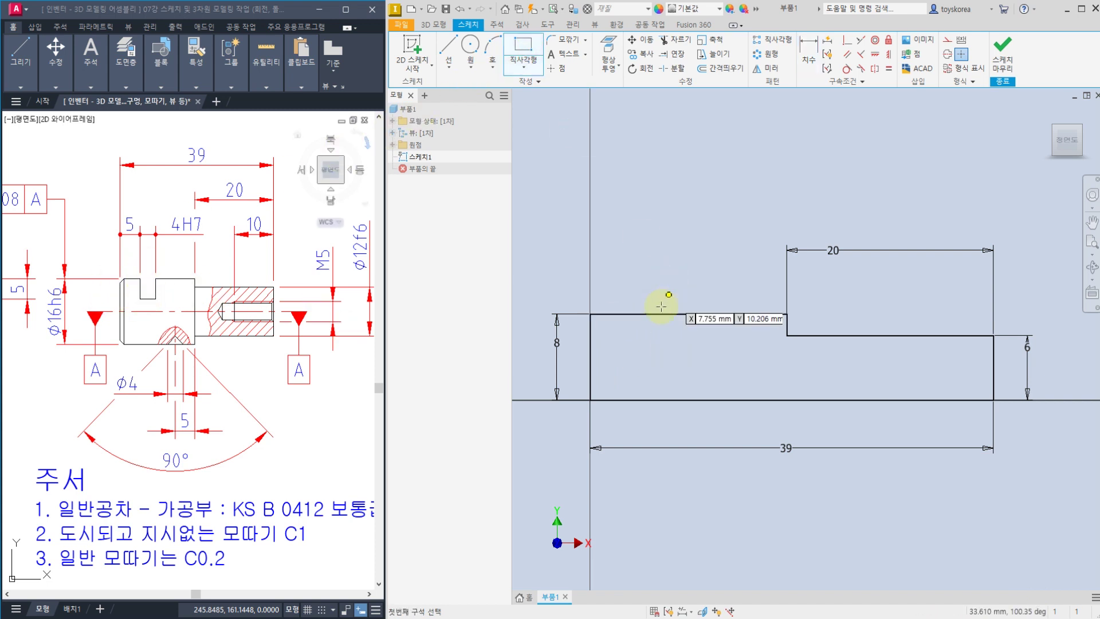
{"action": "left_click", "coordinate": [629, 314]}
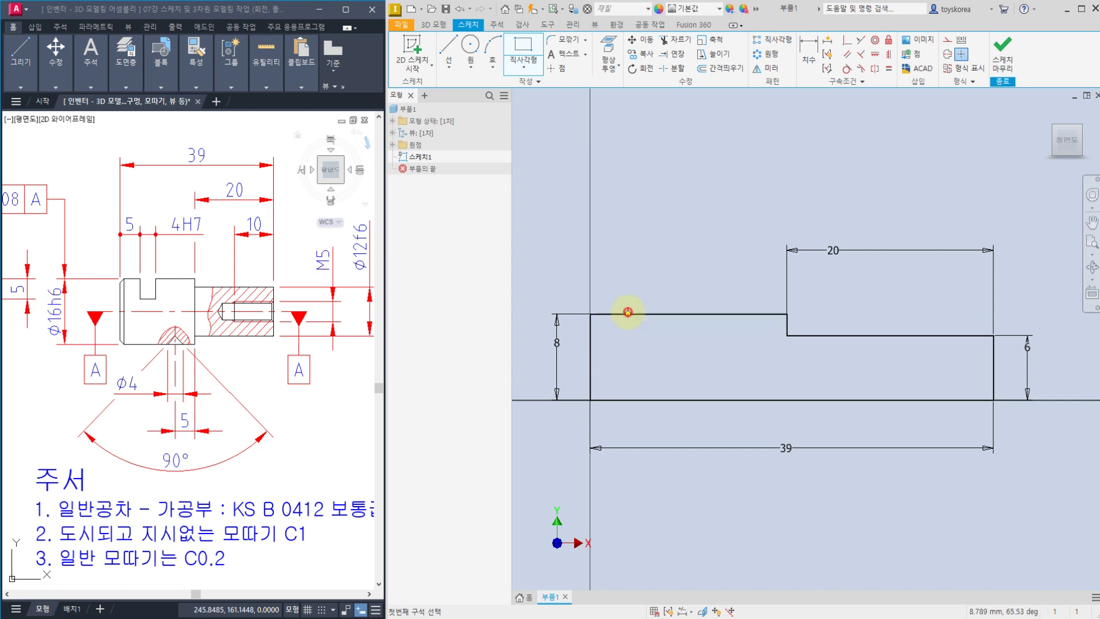
{"action": "left_click", "coordinate": [658, 351]}
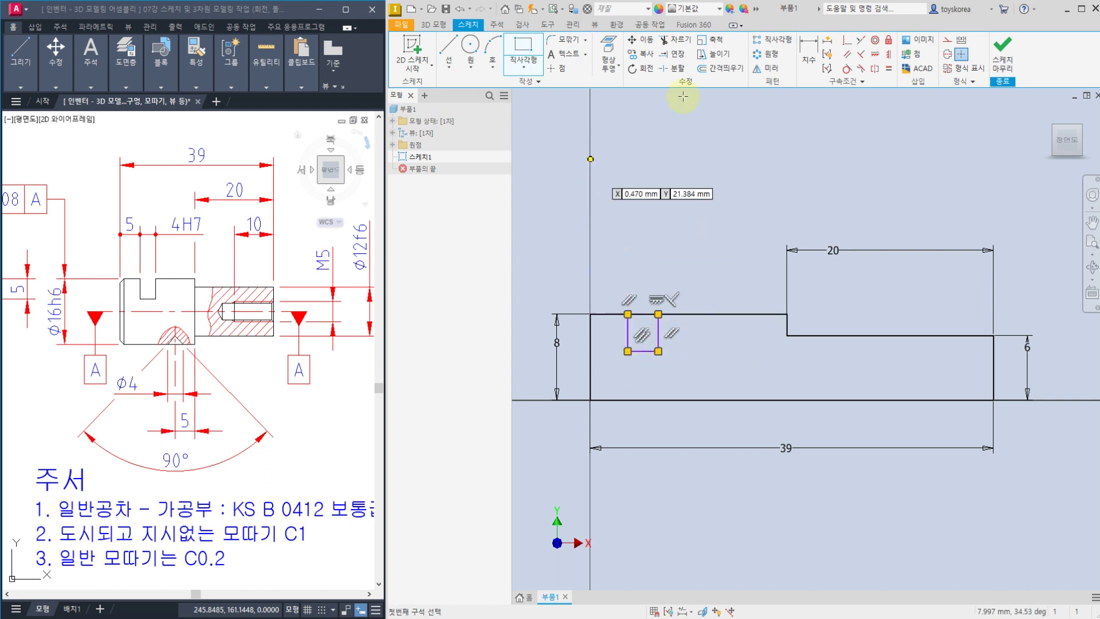
Dimension the slot rectangle 5 mm from the profile's end line at the origin and set its width to 4 mm.
{"action": "left_click", "coordinate": [808, 54]}
{"action": "left_click", "coordinate": [592, 318]}
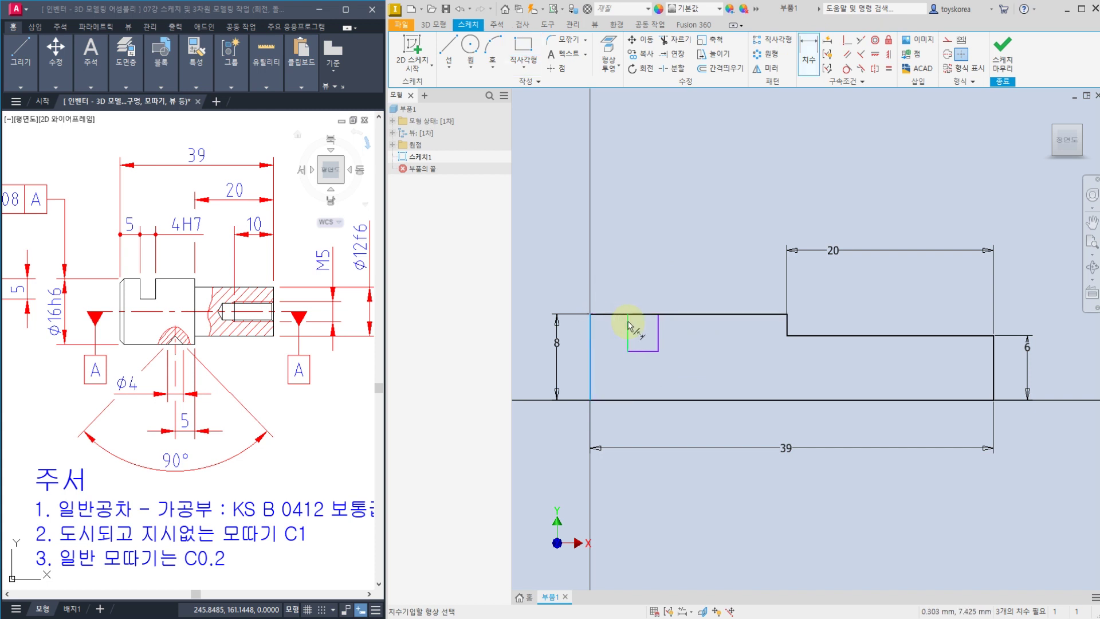
{"action": "left_click", "coordinate": [629, 326]}
{"action": "left_click", "coordinate": [619, 265]}
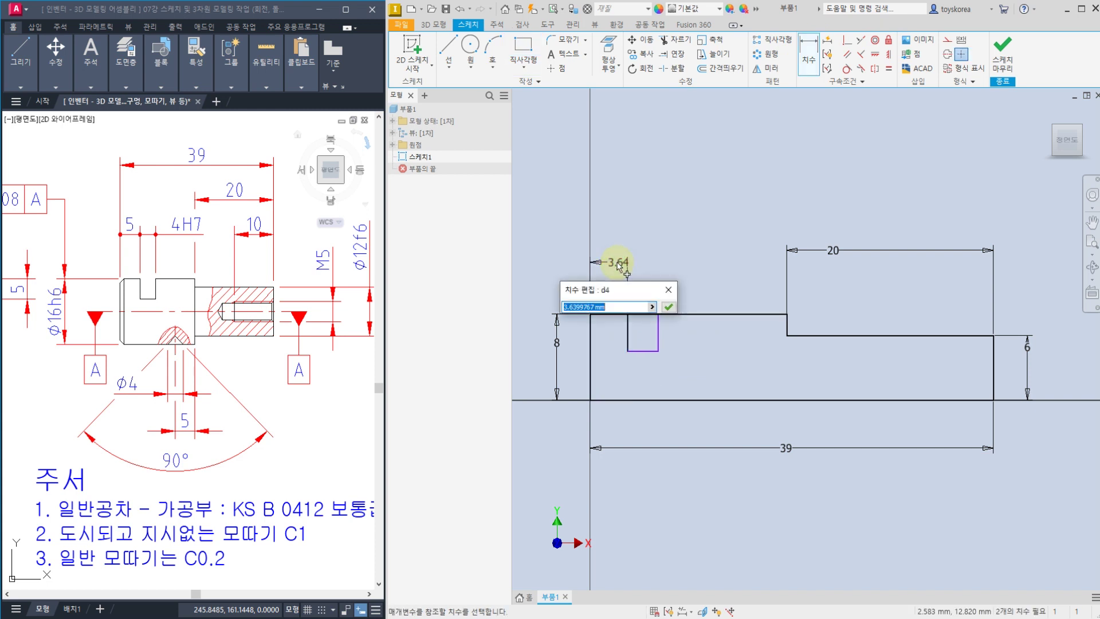
{"action": "type", "text": "5"}
{"action": "key", "text": "Return"}
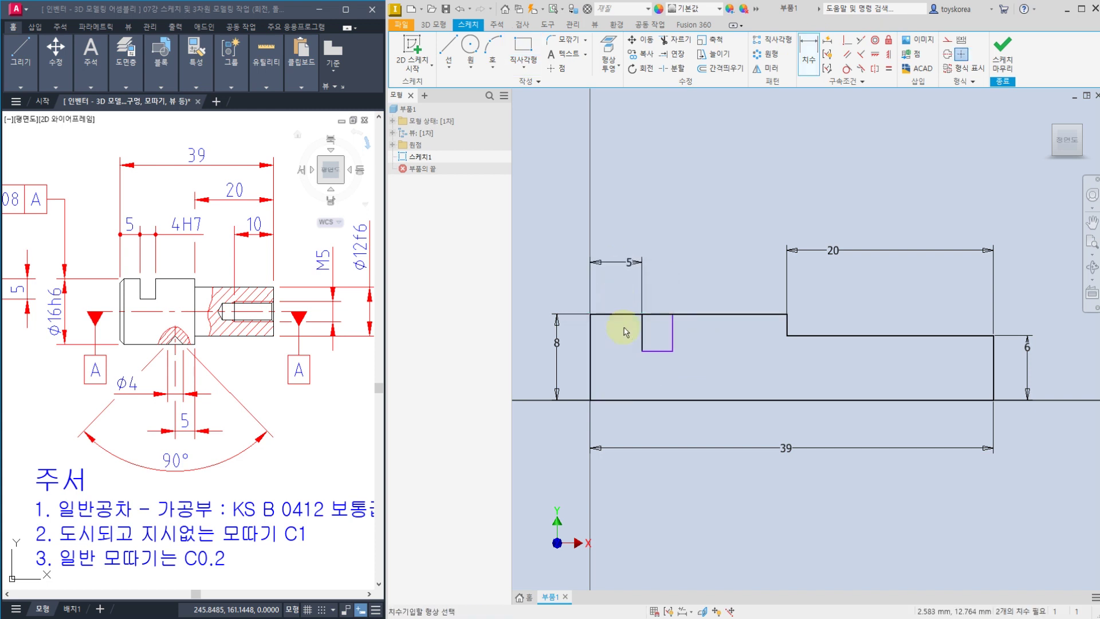
{"action": "left_click", "coordinate": [667, 351]}
{"action": "left_click", "coordinate": [666, 264]}
{"action": "type", "text": "4"}
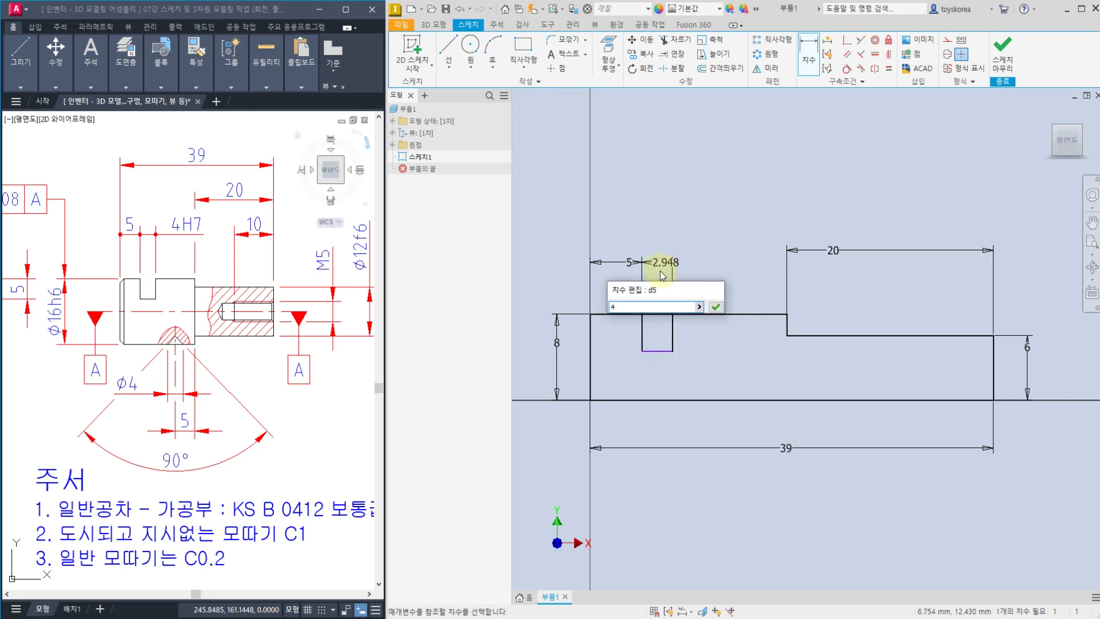
{"action": "key", "text": "Return"}
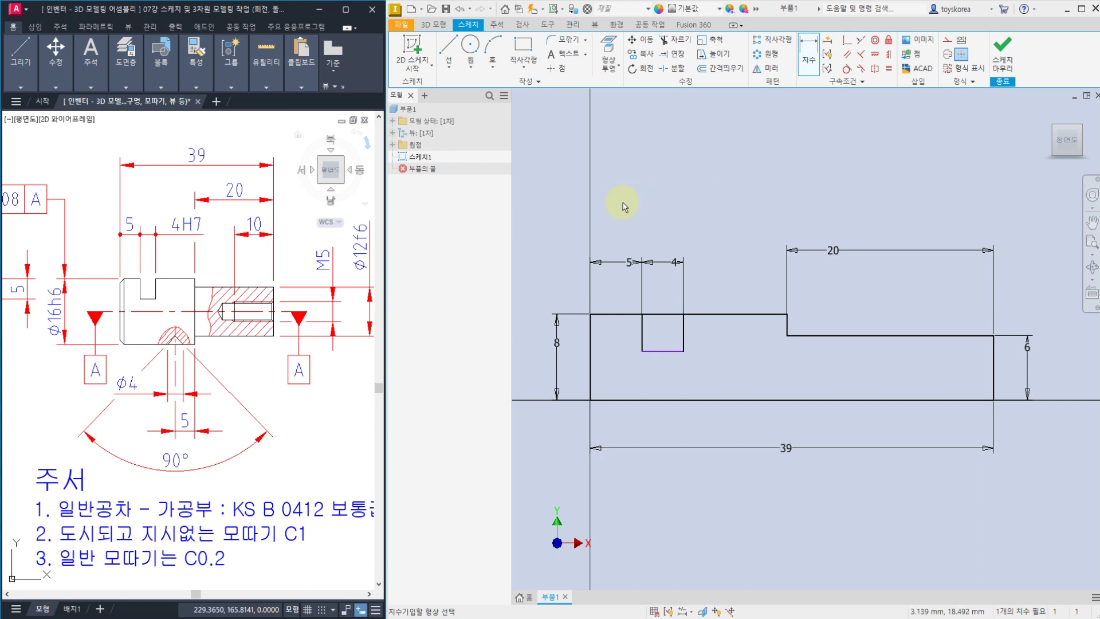
{"action": "left_click_drag", "start_coordinate": [634, 149], "coordinate": [726, 163]}
{"action": "left_click_drag", "start_coordinate": [671, 228], "coordinate": [732, 221]}
{"action": "mouse_move", "coordinate": [747, 241]}
{"action": "left_mouse_down"}
{"action": "mouse_move", "coordinate": [715, 262]}
{"action": "mouse_move", "coordinate": [773, 239]}
{"action": "mouse_move", "coordinate": [737, 263]}
{"action": "left_mouse_up"}
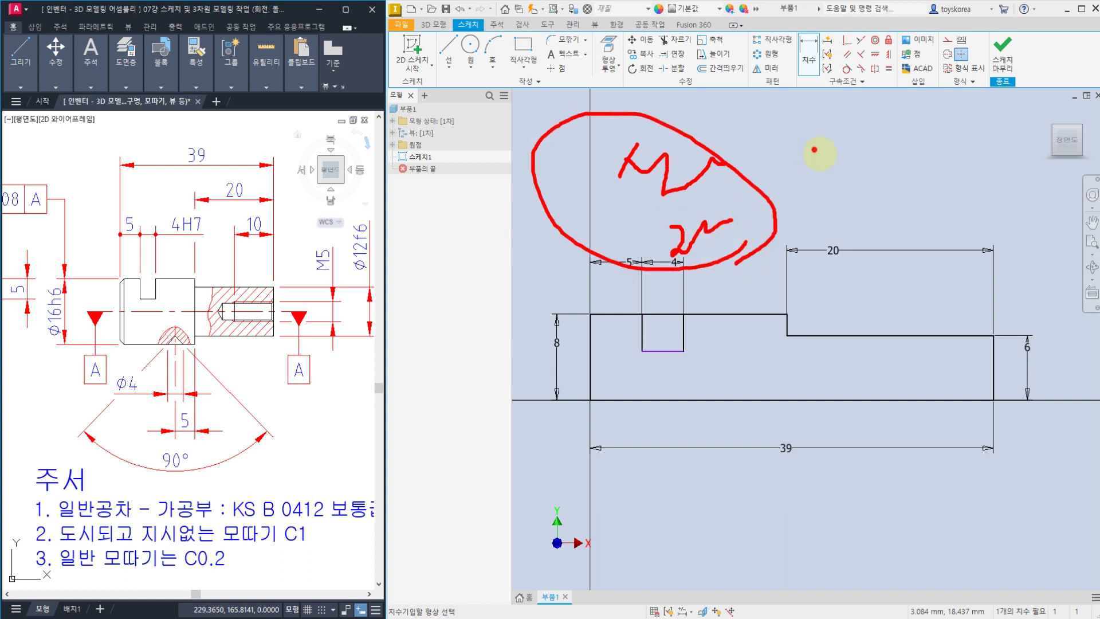
{"action": "left_click_drag", "start_coordinate": [814, 149], "coordinate": [846, 214]}
{"action": "mouse_move", "coordinate": [860, 176]}
{"action": "left_mouse_down"}
{"action": "mouse_move", "coordinate": [873, 197]}
{"action": "mouse_move", "coordinate": [903, 181]}
{"action": "left_mouse_up"}
{"action": "mouse_move", "coordinate": [737, 319]}
{"action": "left_mouse_down"}
{"action": "mouse_move", "coordinate": [762, 323]}
{"action": "mouse_move", "coordinate": [733, 381]}
{"action": "mouse_move", "coordinate": [777, 395]}
{"action": "left_mouse_up"}
{"action": "left_click_drag", "start_coordinate": [790, 304], "coordinate": [791, 391]}
{"action": "left_click_drag", "start_coordinate": [836, 298], "coordinate": [811, 350]}
{"action": "left_click_drag", "start_coordinate": [825, 333], "coordinate": [864, 363]}
{"action": "left_click_drag", "start_coordinate": [853, 364], "coordinate": [852, 417]}
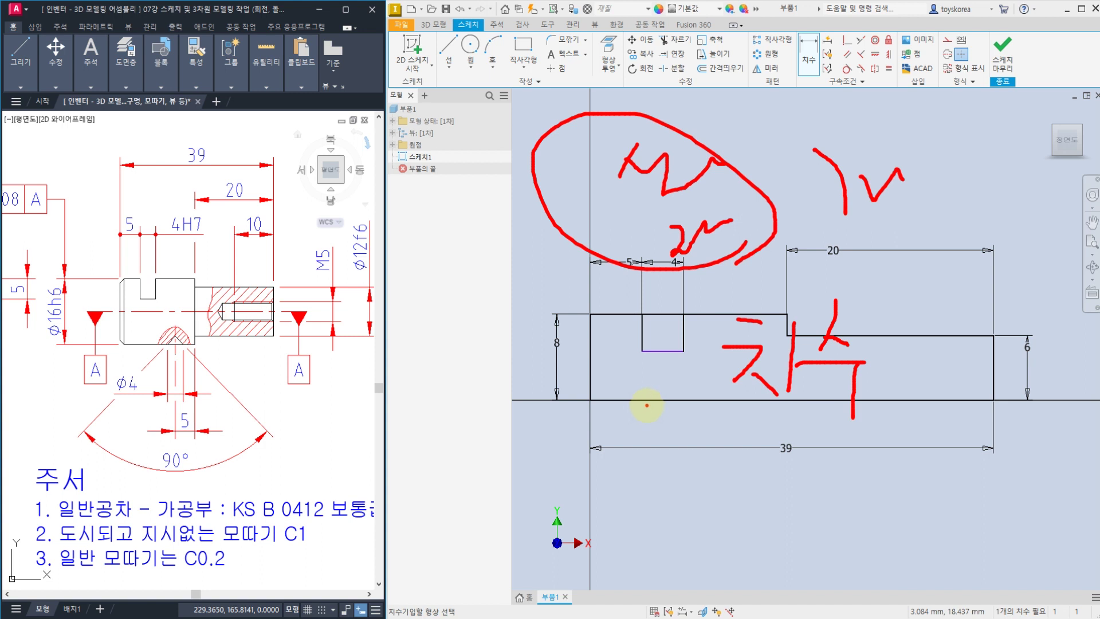
{"action": "left_click_drag", "start_coordinate": [750, 422], "coordinate": [887, 414]}
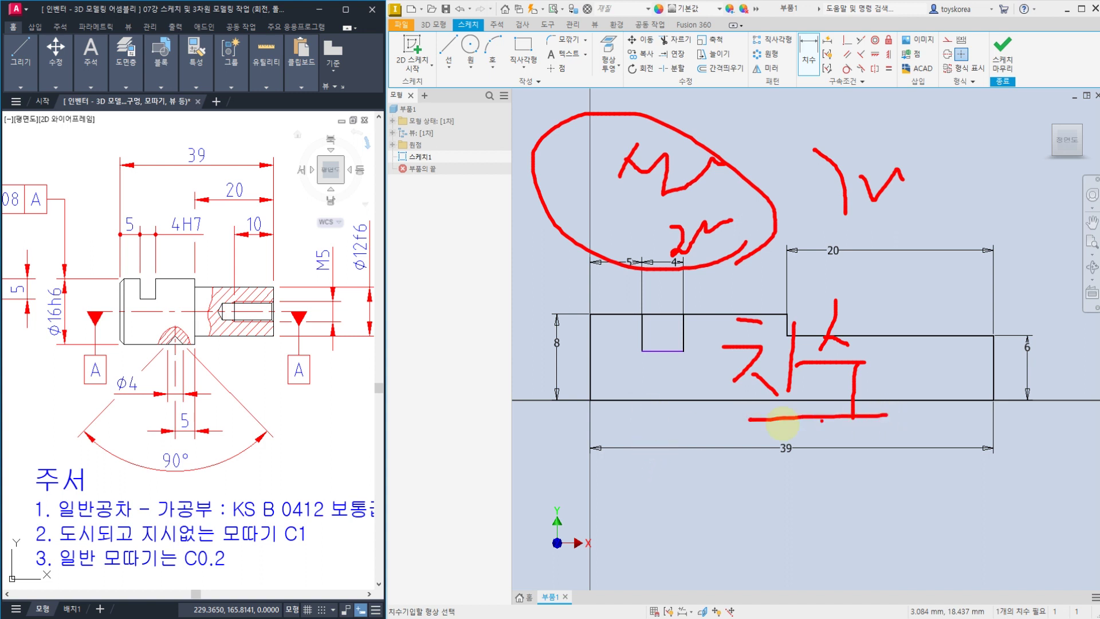
{"action": "mouse_move", "coordinate": [225, 162]}
{"action": "left_mouse_down"}
{"action": "mouse_move", "coordinate": [163, 182]}
{"action": "mouse_move", "coordinate": [262, 143]}
{"action": "left_mouse_up"}
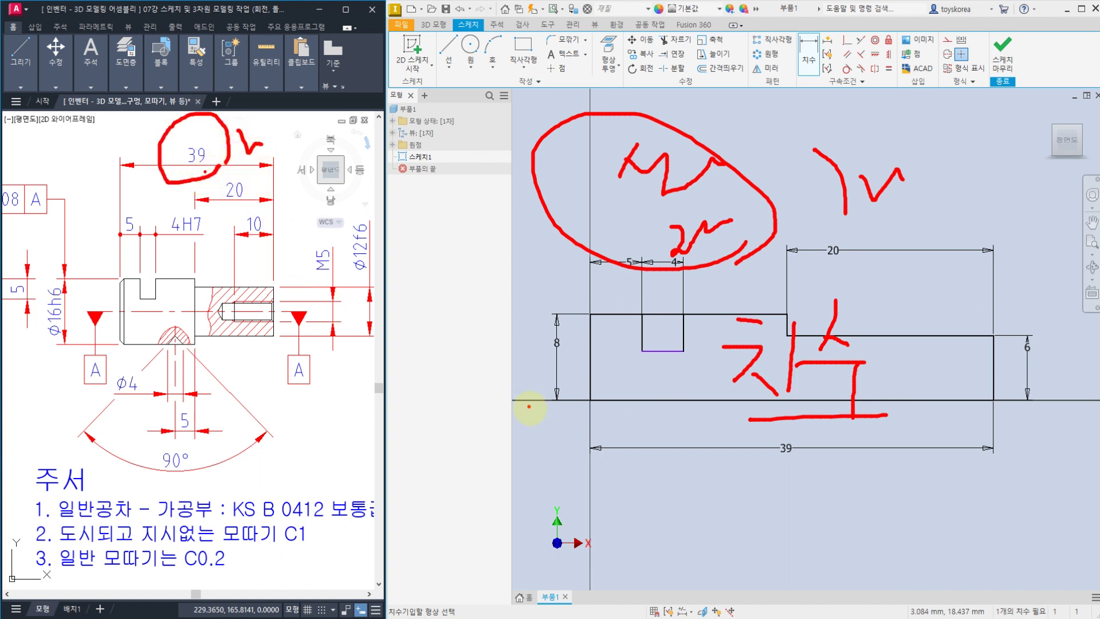
{"action": "left_click_drag", "start_coordinate": [690, 464], "coordinate": [703, 514]}
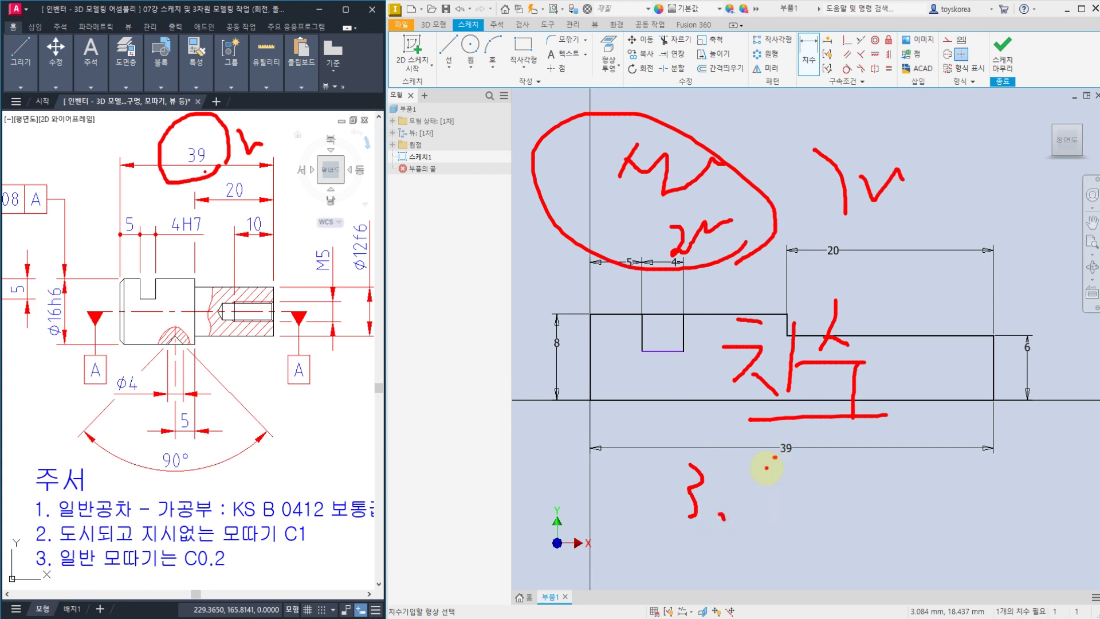
{"action": "left_click_drag", "start_coordinate": [767, 467], "coordinate": [780, 515]}
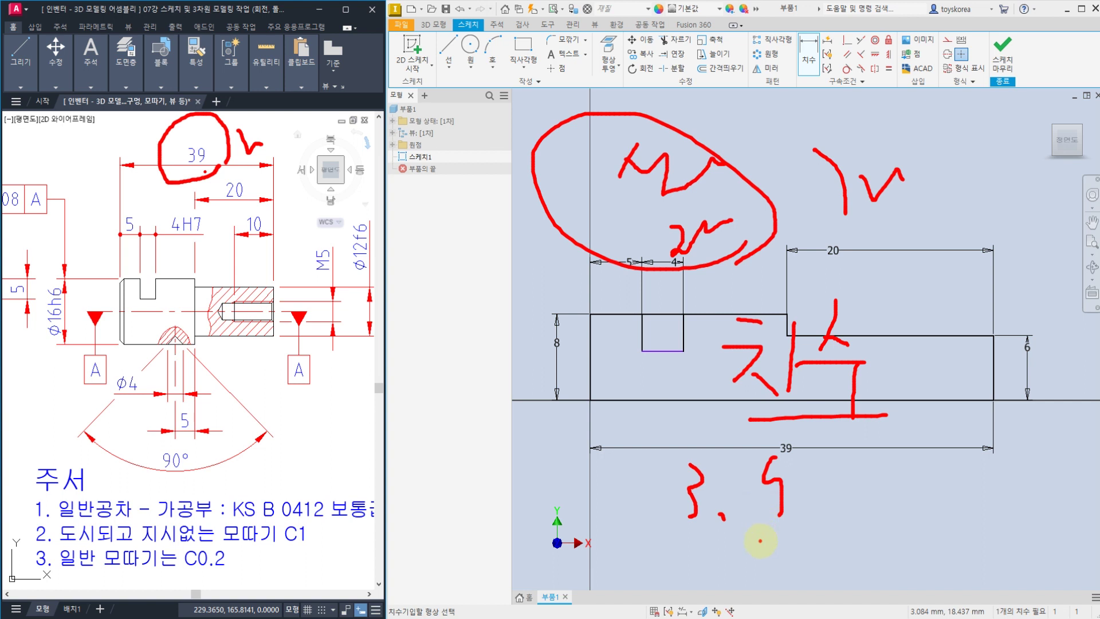
{"action": "key", "text": "Escape"}
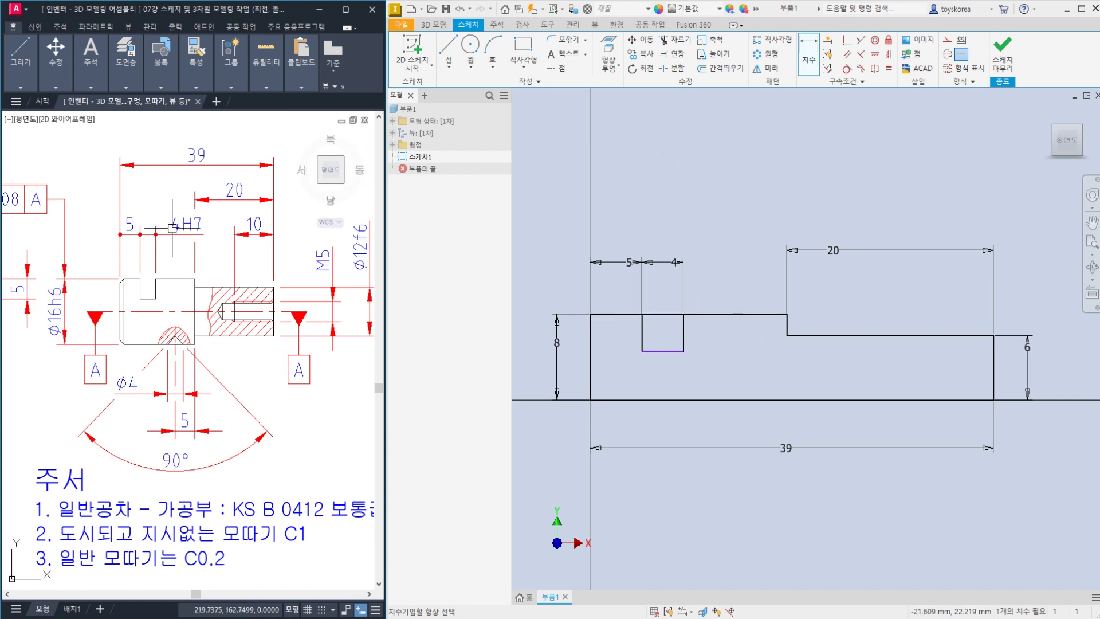
Dimension the slot rectangle's depth from the larger step's upper edge as 5 mm.
{"action": "middle_click_drag", "start_coordinate": [23, 286], "coordinate": [150, 289]}
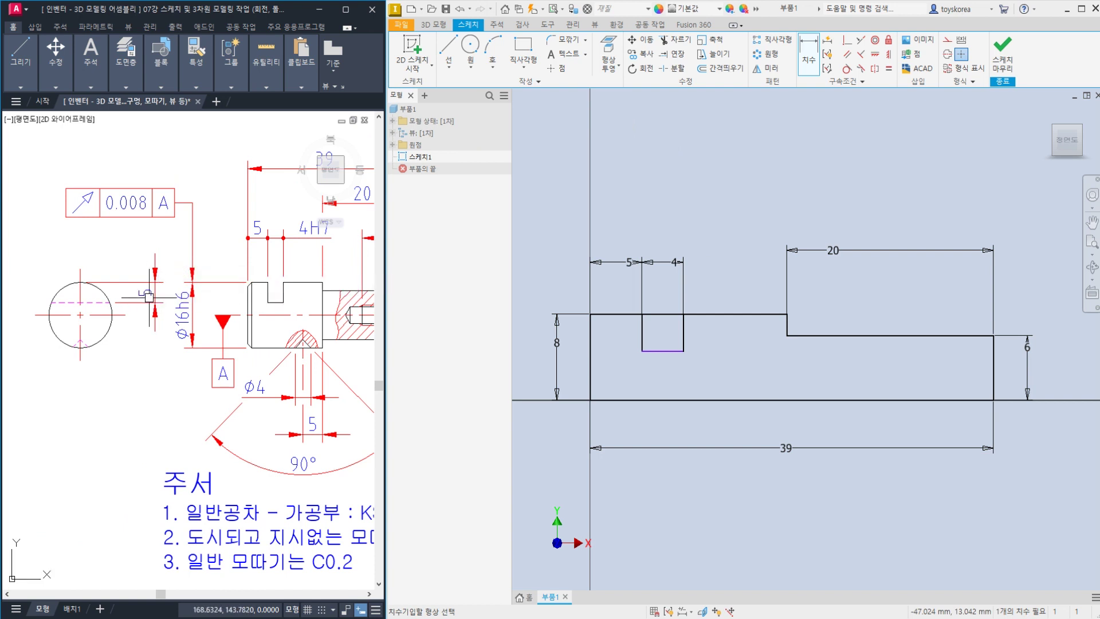
{"action": "left_click", "coordinate": [659, 308]}
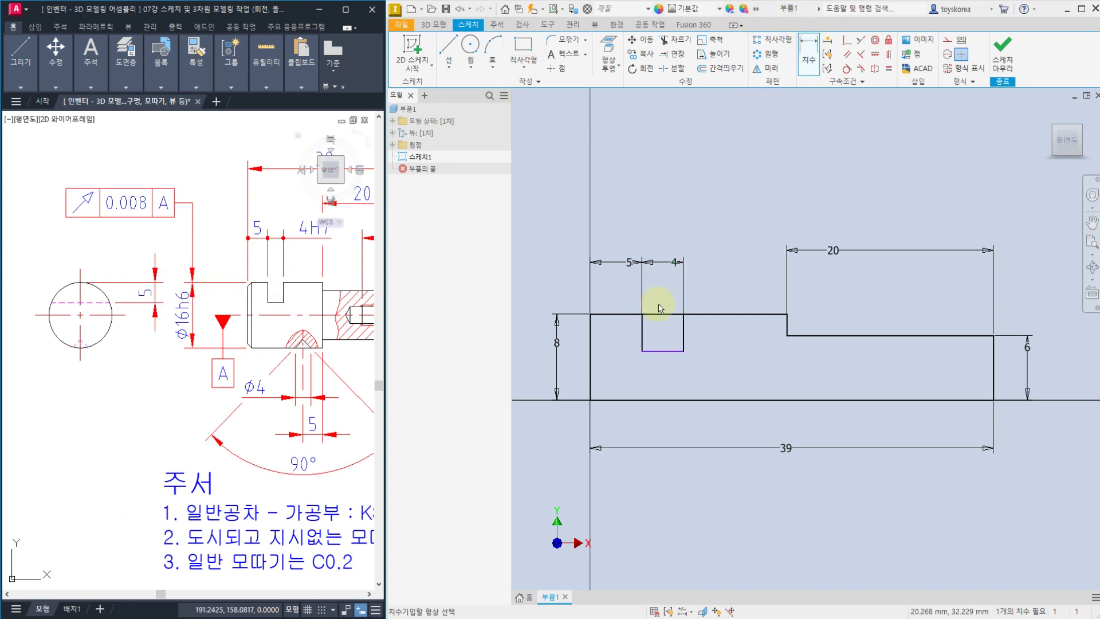
{"action": "left_click", "coordinate": [654, 314]}
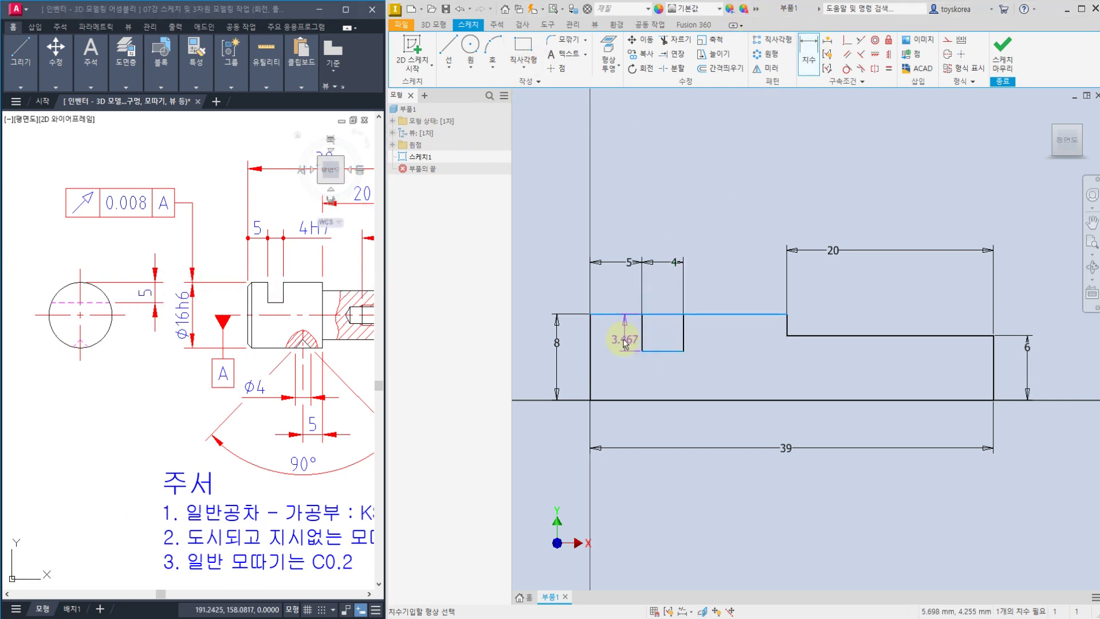
{"action": "left_click", "coordinate": [624, 343]}
{"action": "type", "text": "5"}
{"action": "key", "text": "Return"}
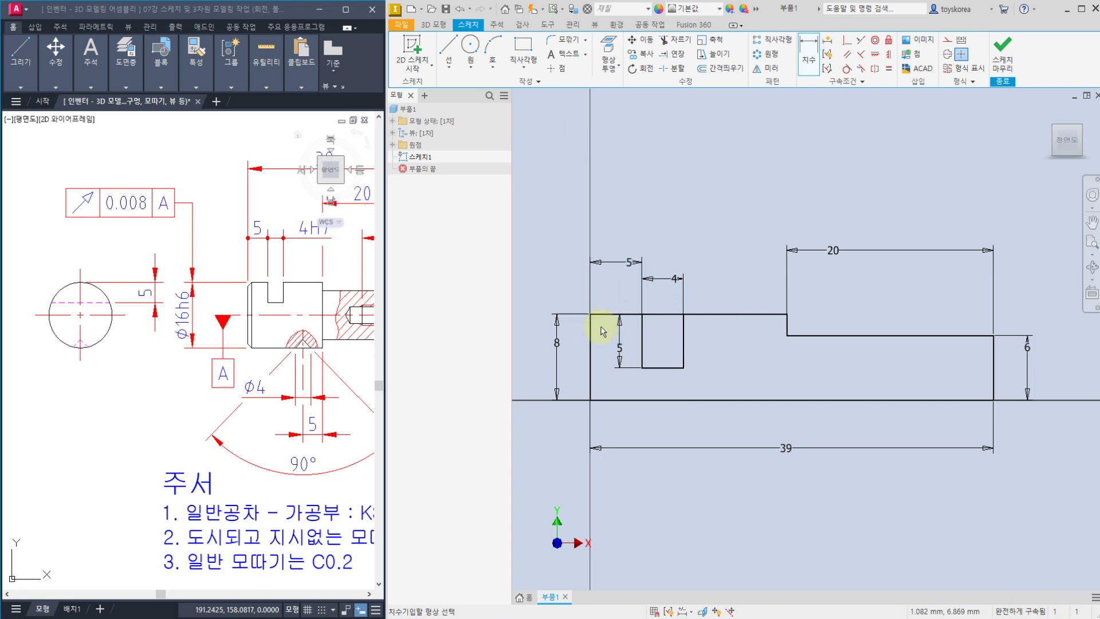
Finish the half-profile sketch without adding corner chamfers.
{"action": "left_click", "coordinate": [587, 40]}
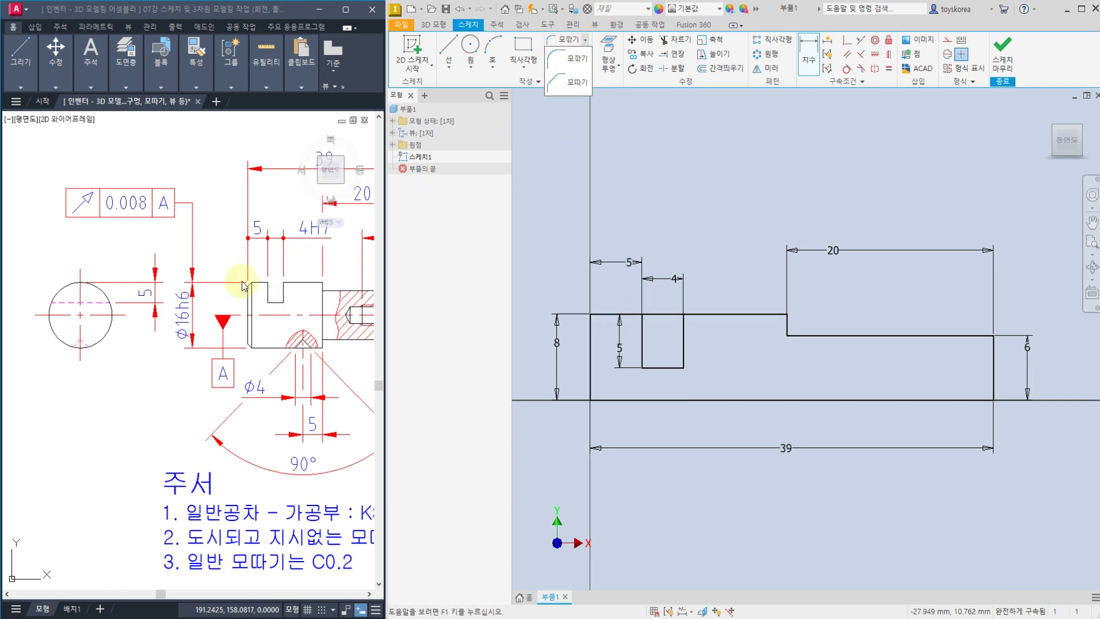
{"action": "left_click", "coordinate": [710, 141]}
{"action": "left_click", "coordinate": [1003, 52]}
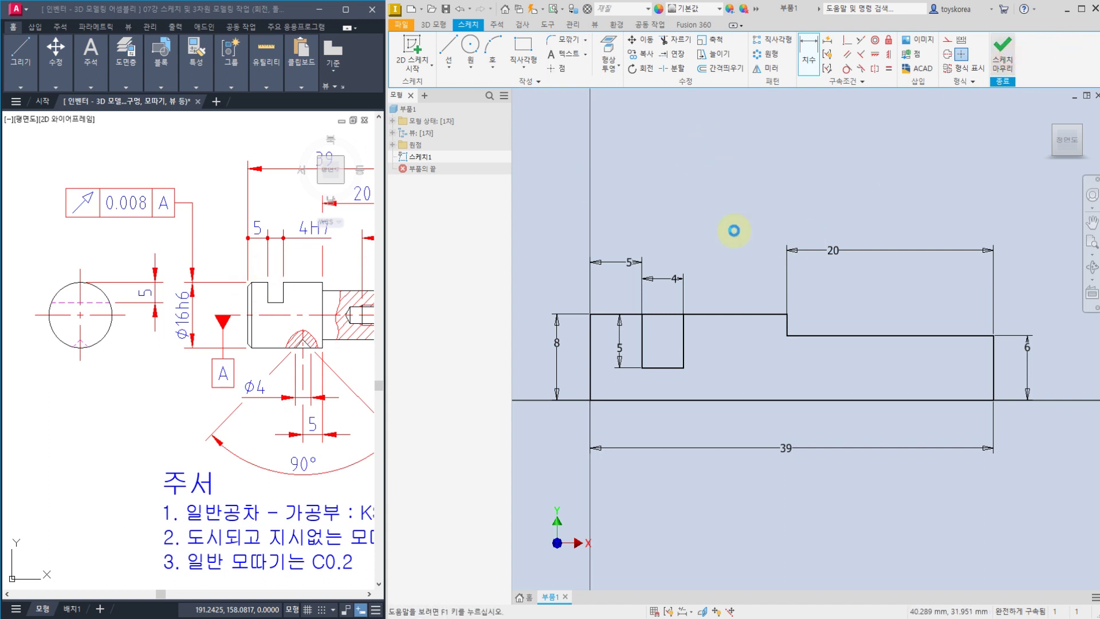
{"action": "scroll", "coordinate": [681, 227], "scroll_direction": "down", "scroll_amount": 5}
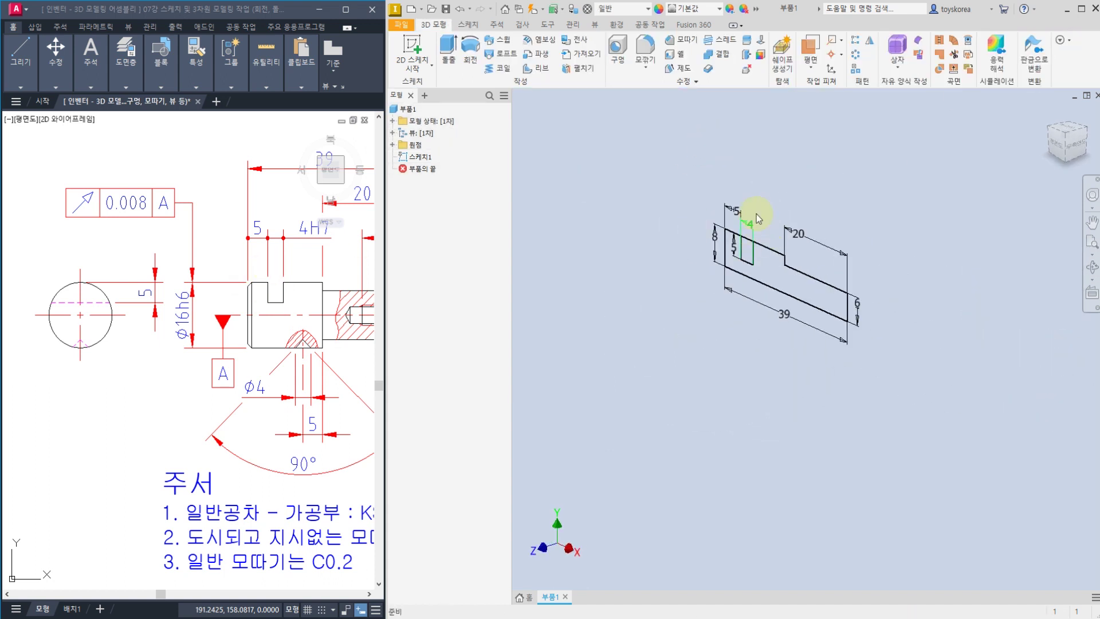
{"action": "scroll", "coordinate": [758, 214], "scroll_direction": "up", "scroll_amount": 6}
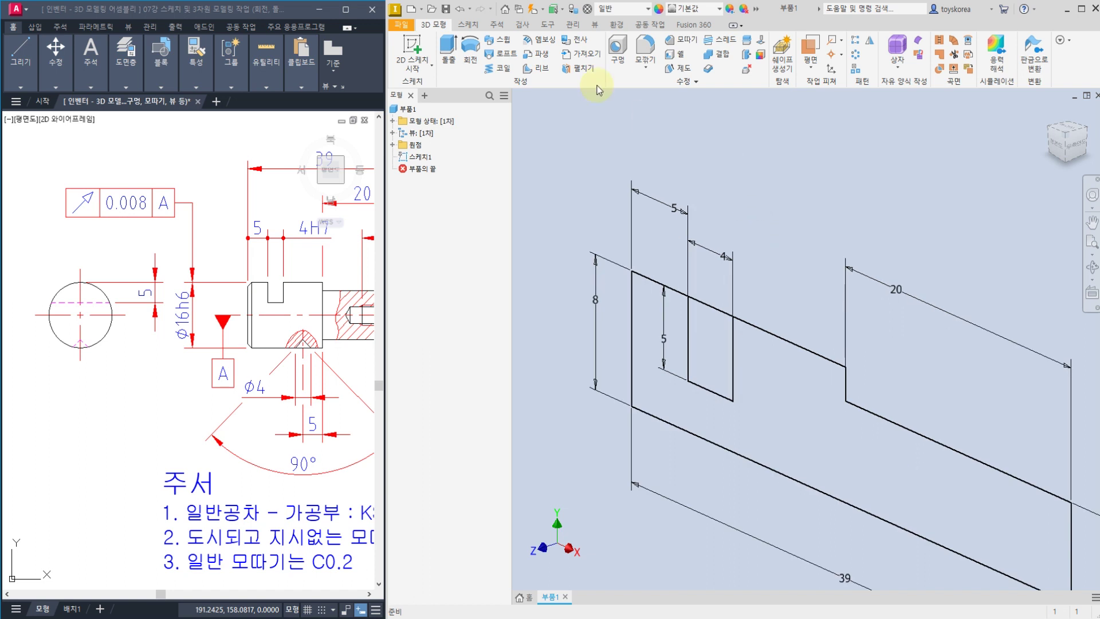
Revolve the stepped profile together with the slot region a full 360 degrees about the profile's long base line.
{"action": "left_click", "coordinate": [471, 49]}
{"action": "scroll", "coordinate": [781, 227], "scroll_direction": "down", "scroll_amount": 3}
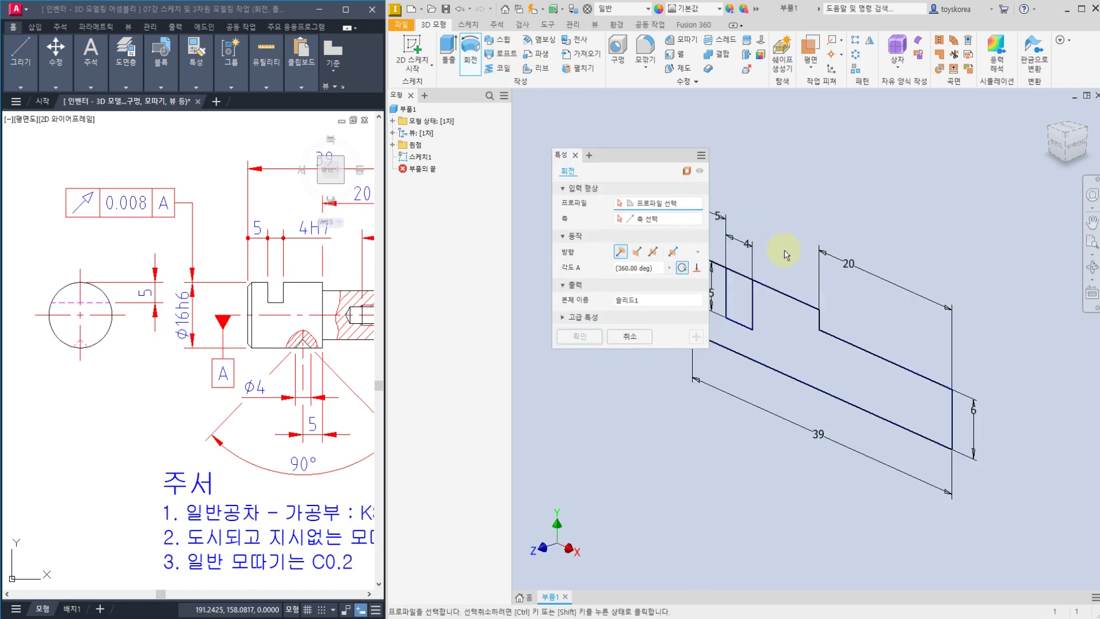
{"action": "left_click", "coordinate": [781, 313]}
{"action": "left_click", "coordinate": [749, 303]}
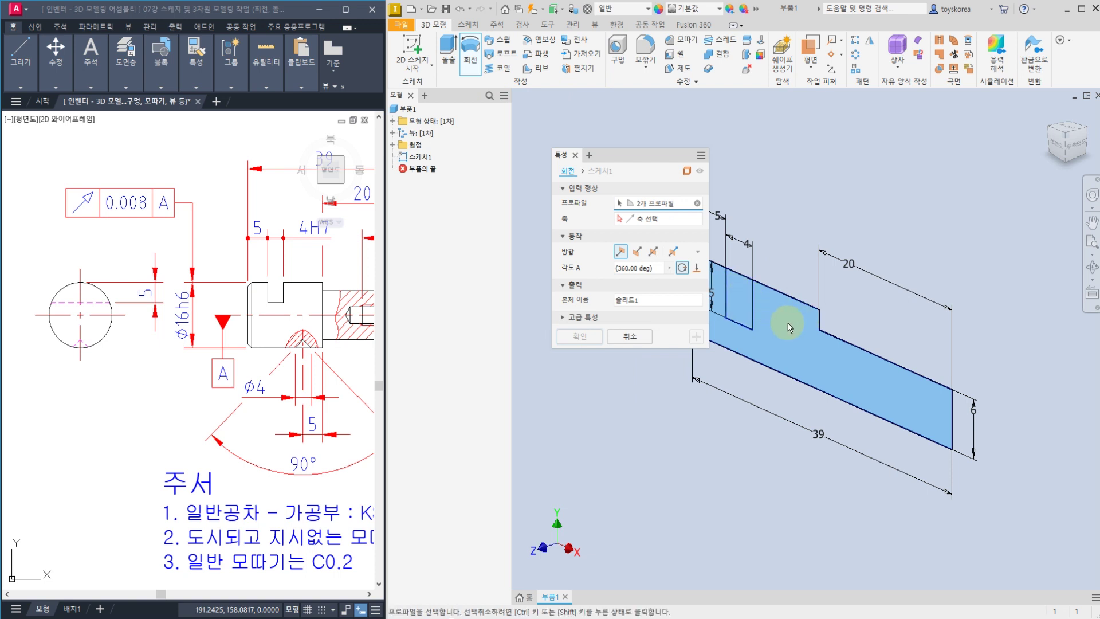
{"action": "left_click", "coordinate": [643, 219]}
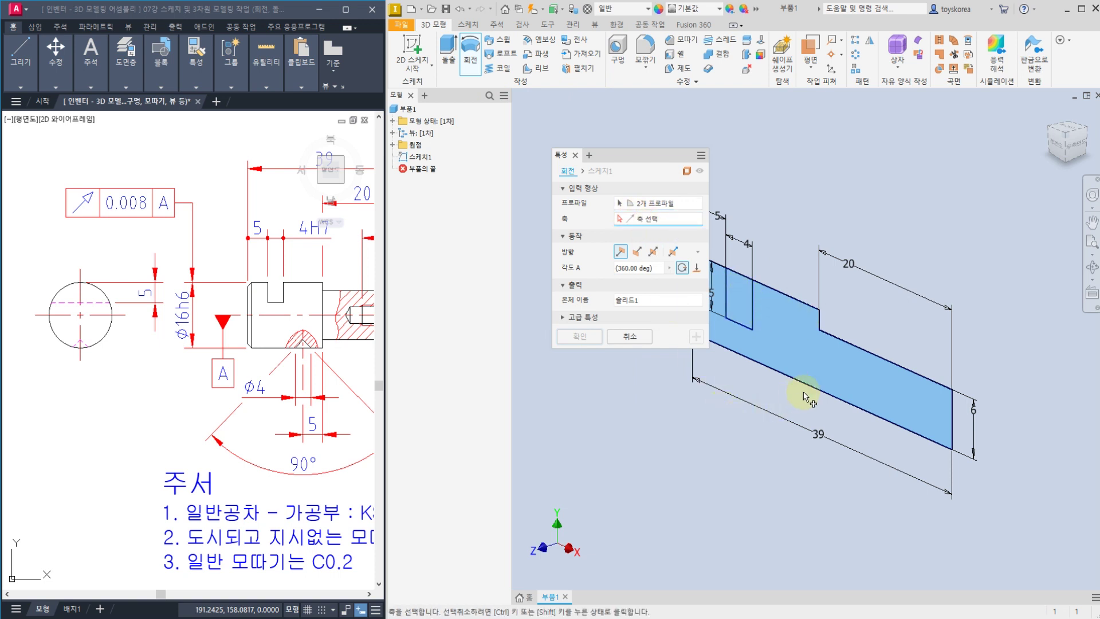
{"action": "left_click", "coordinate": [842, 406]}
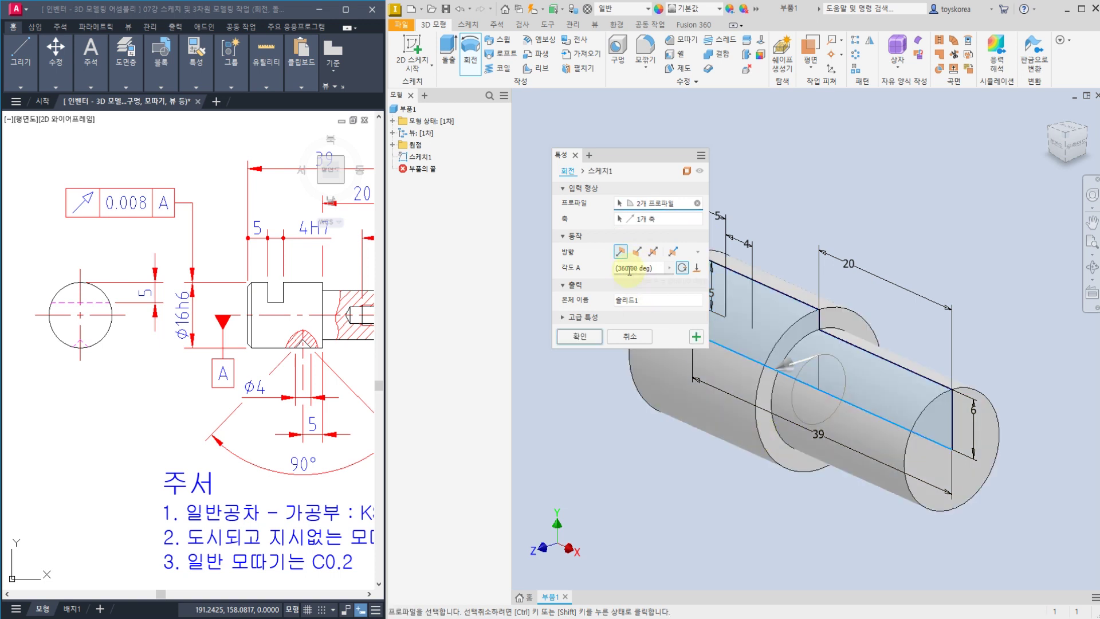
{"action": "left_click", "coordinate": [580, 336]}
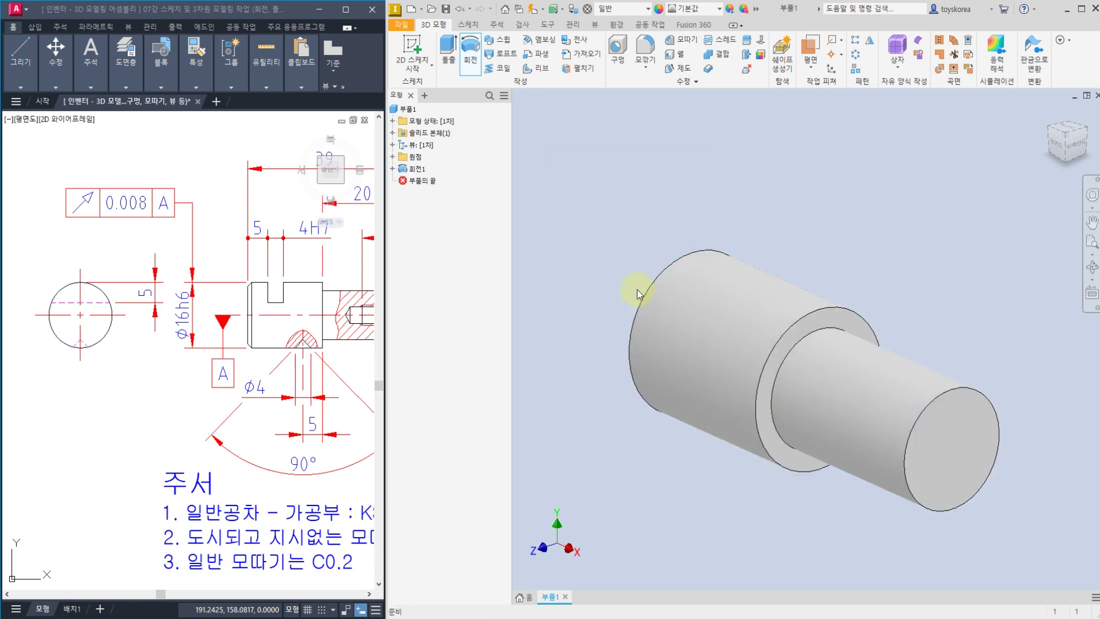
Share the half-profile sketch consumed by the revolve feature so another feature can reuse it.
{"action": "middle_click_drag", "start_coordinate": [725, 290], "coordinate": [641, 299], "text": "shift"}
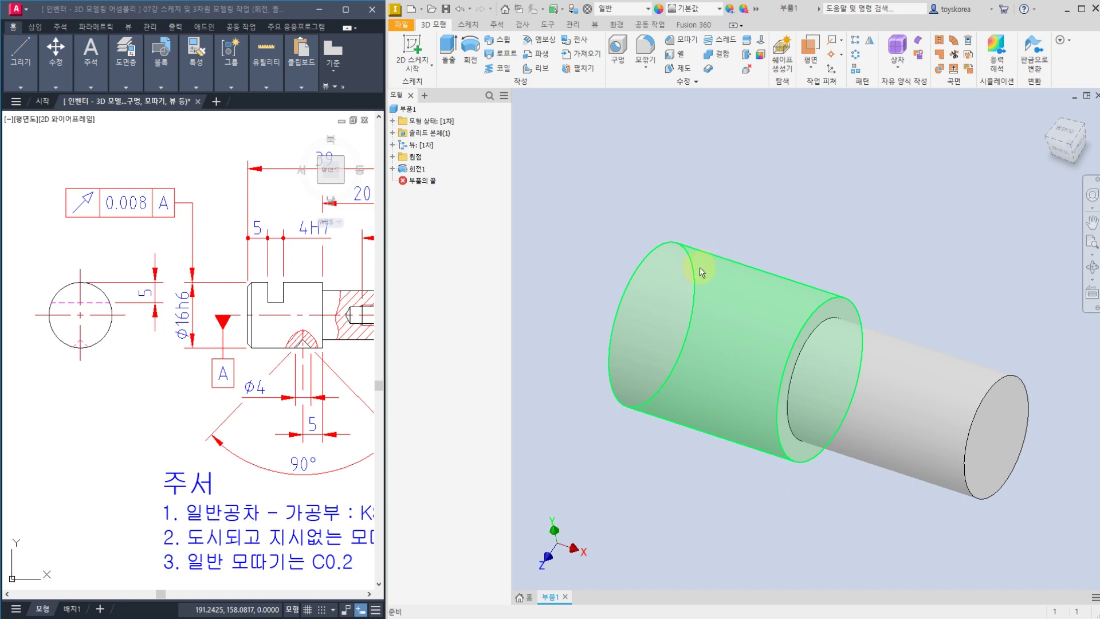
{"action": "left_click", "coordinate": [394, 169]}
{"action": "left_click", "coordinate": [429, 181]}
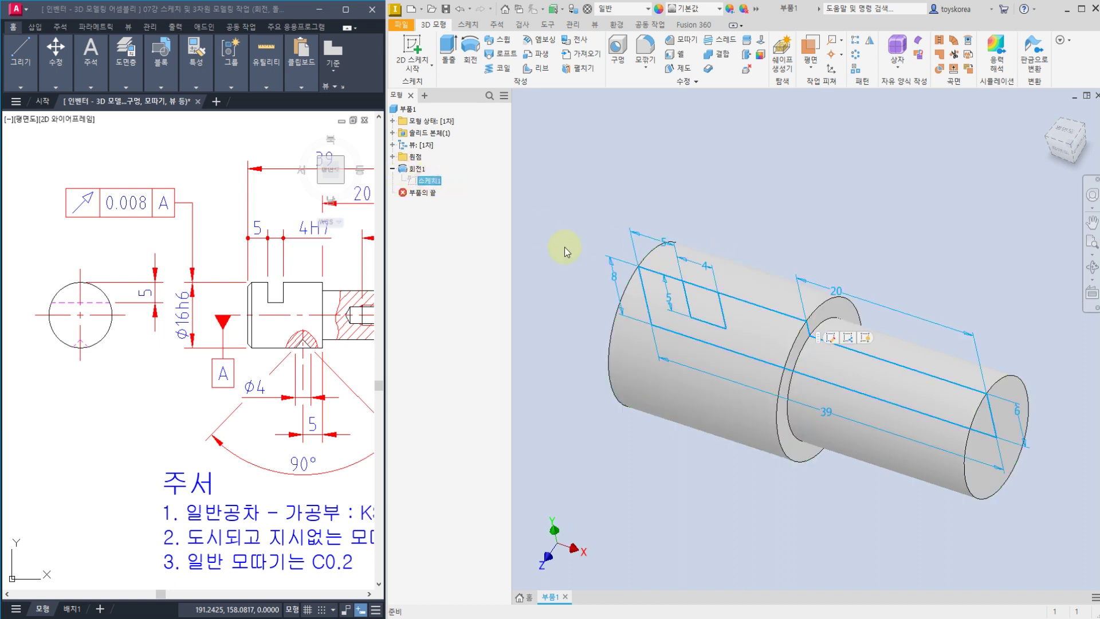
{"action": "mouse_move", "coordinate": [569, 248]}
{"action": "middle_mouse_down", "text": "shift"}
{"action": "mouse_move", "coordinate": [580, 232]}
{"action": "mouse_move", "coordinate": [572, 214]}
{"action": "mouse_move", "coordinate": [569, 232]}
{"action": "middle_mouse_up", "text": "shift"}
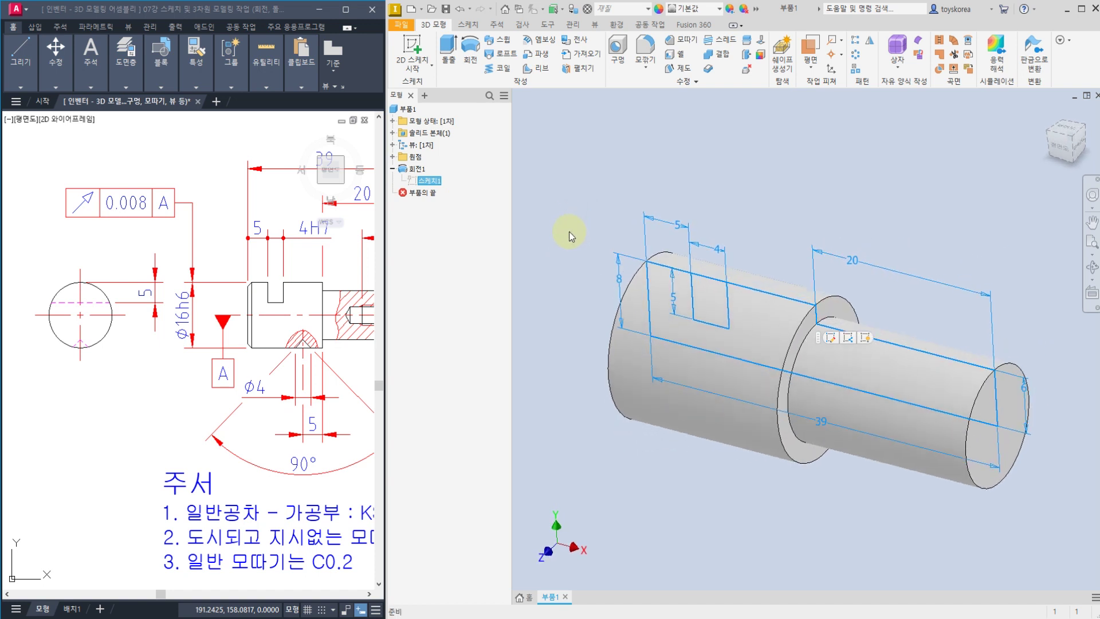
{"action": "left_click", "coordinate": [454, 45]}
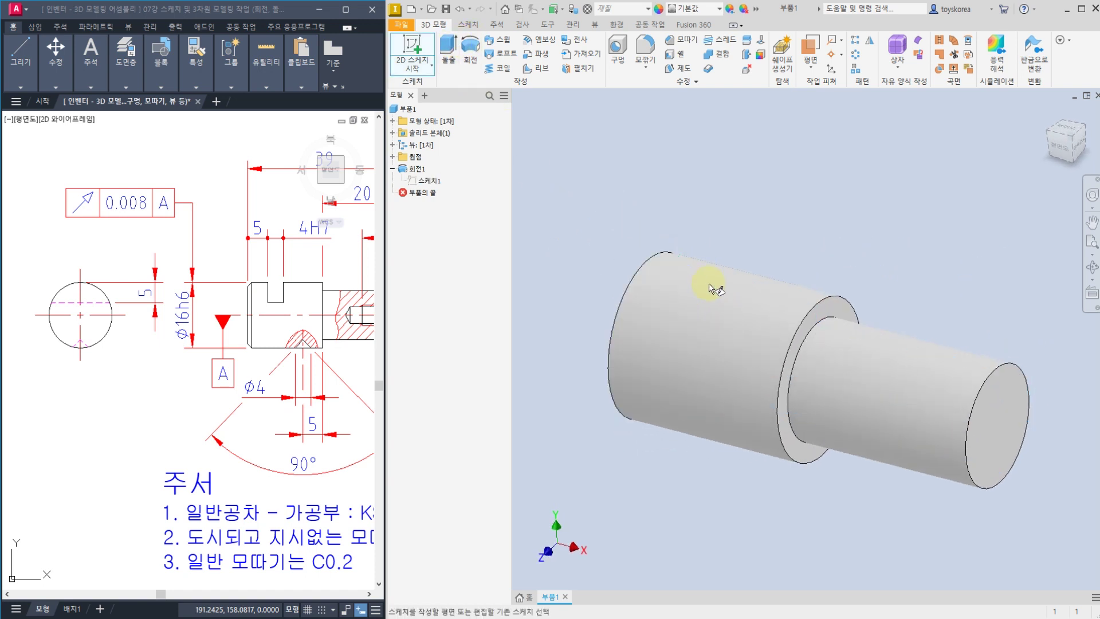
{"action": "left_click", "coordinate": [430, 181]}
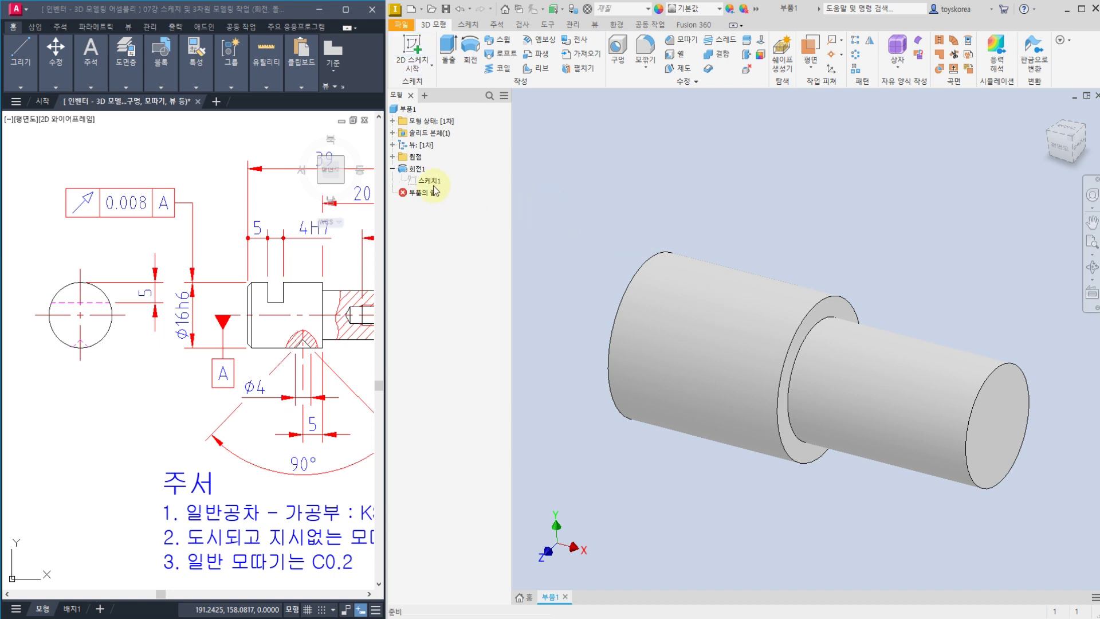
{"action": "left_click", "coordinate": [434, 184]}
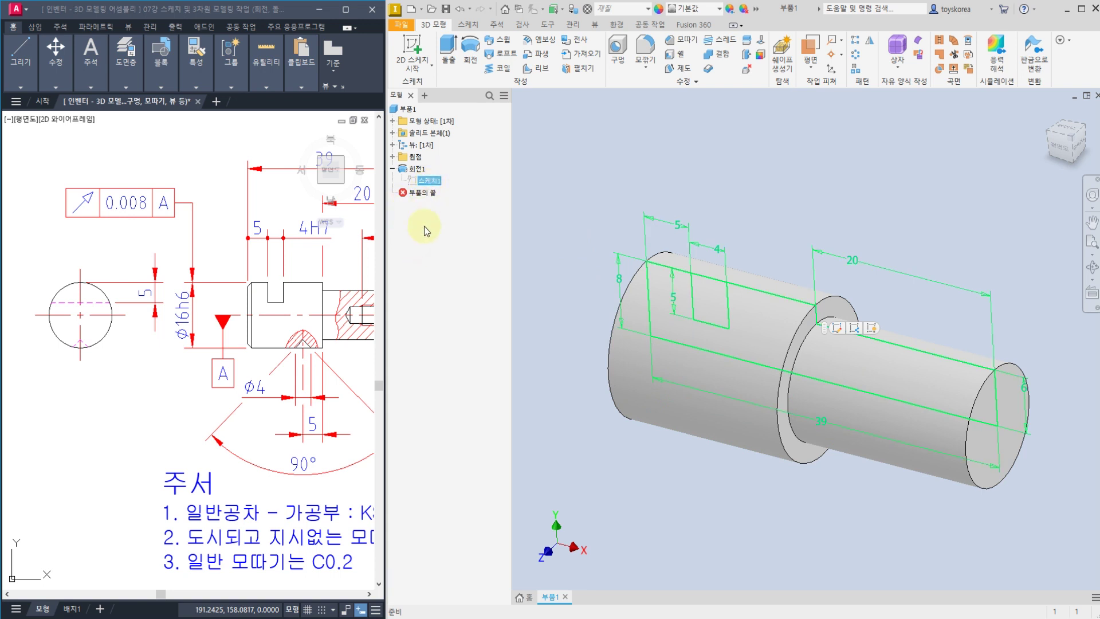
{"action": "right_click", "coordinate": [427, 180]}
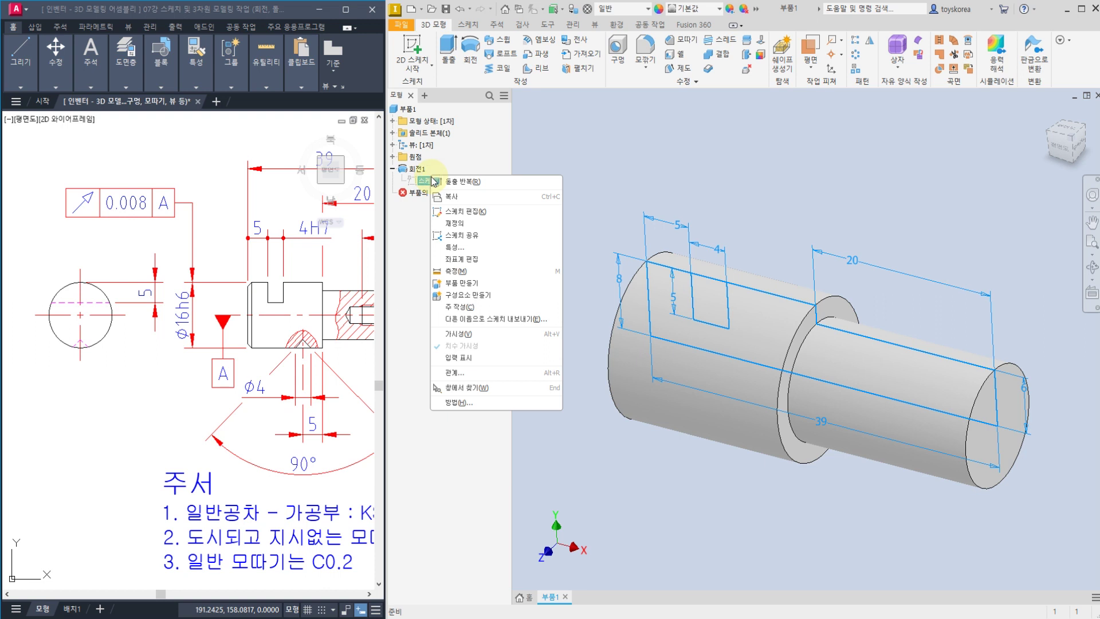
{"action": "left_click", "coordinate": [462, 236]}
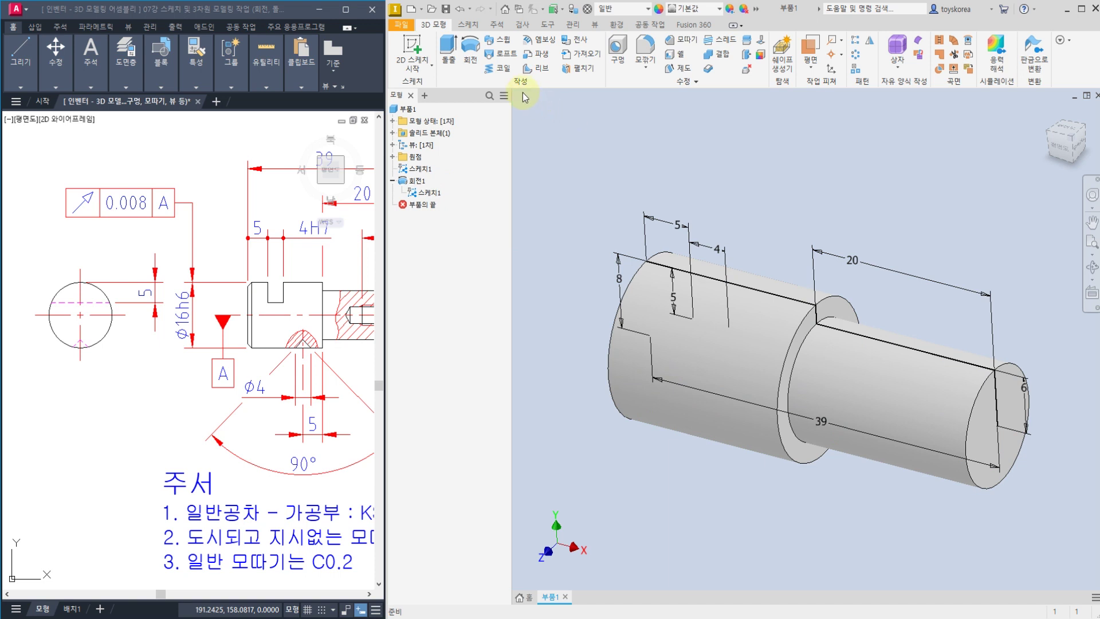
Extrude the slot rectangle of the shared sketch symmetrically by 20 mm as a join across the larger cylinder.
{"action": "left_click", "coordinate": [448, 49]}
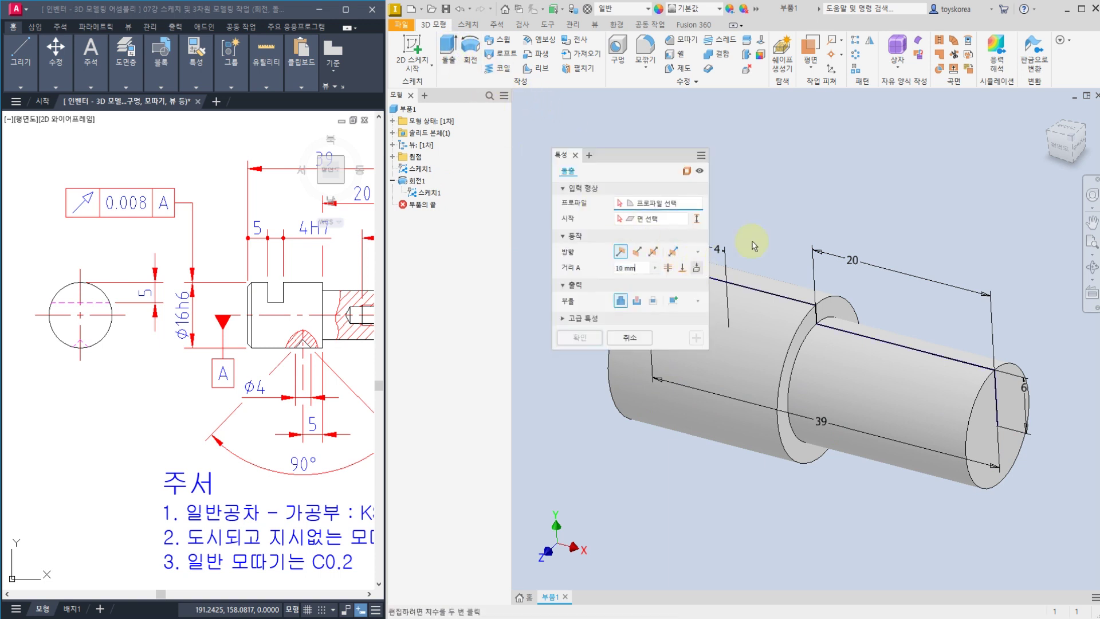
{"action": "left_click_drag", "start_coordinate": [634, 155], "coordinate": [610, 164]}
{"action": "scroll", "coordinate": [776, 209], "scroll_direction": "up", "scroll_amount": 3}
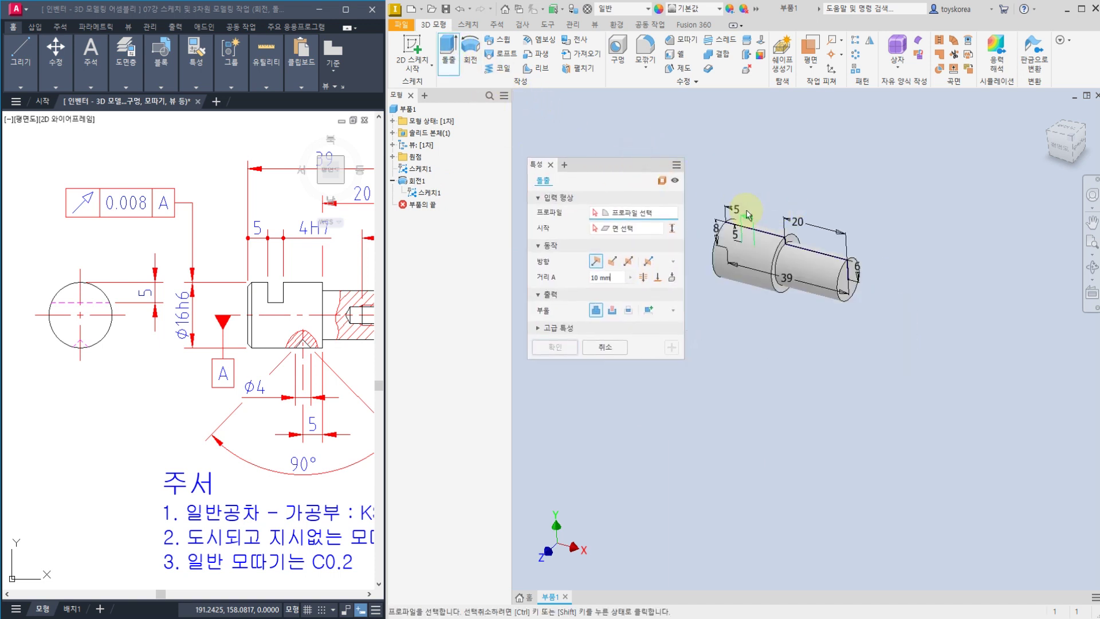
{"action": "scroll", "coordinate": [748, 216], "scroll_direction": "down", "scroll_amount": 4}
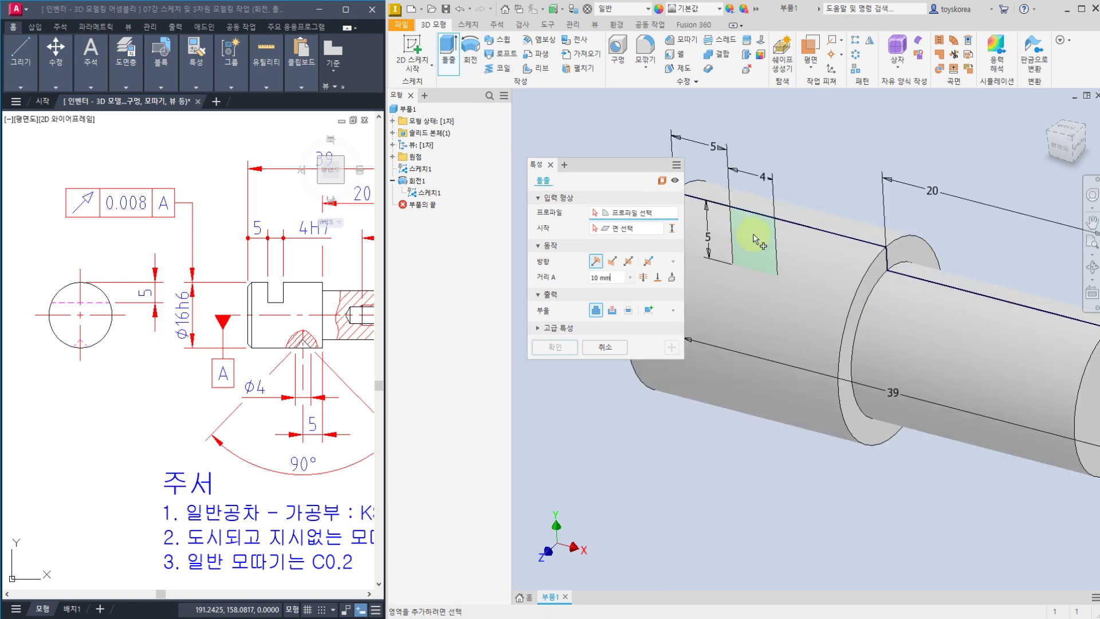
{"action": "left_click", "coordinate": [761, 235]}
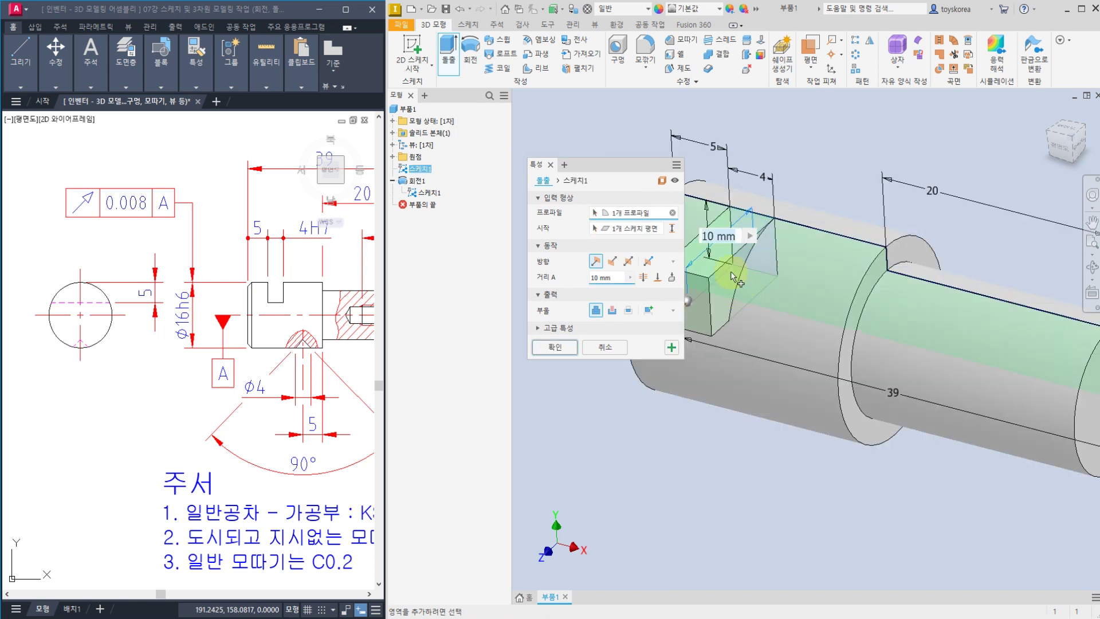
{"action": "middle_click_drag", "start_coordinate": [798, 224], "coordinate": [825, 253], "text": "shift"}
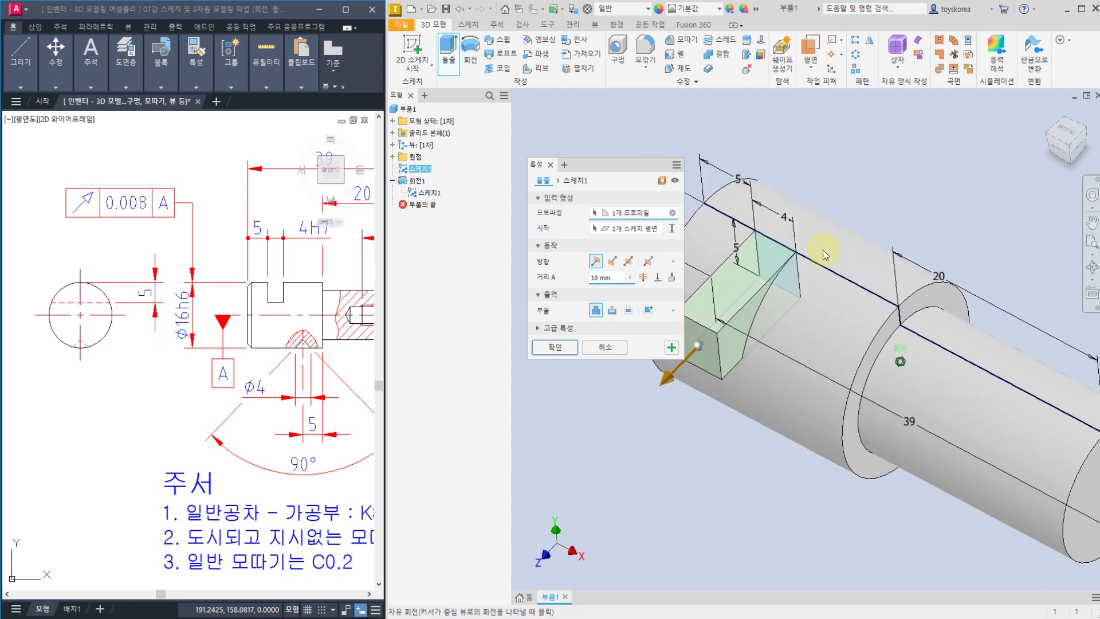
{"action": "left_click", "coordinate": [630, 261]}
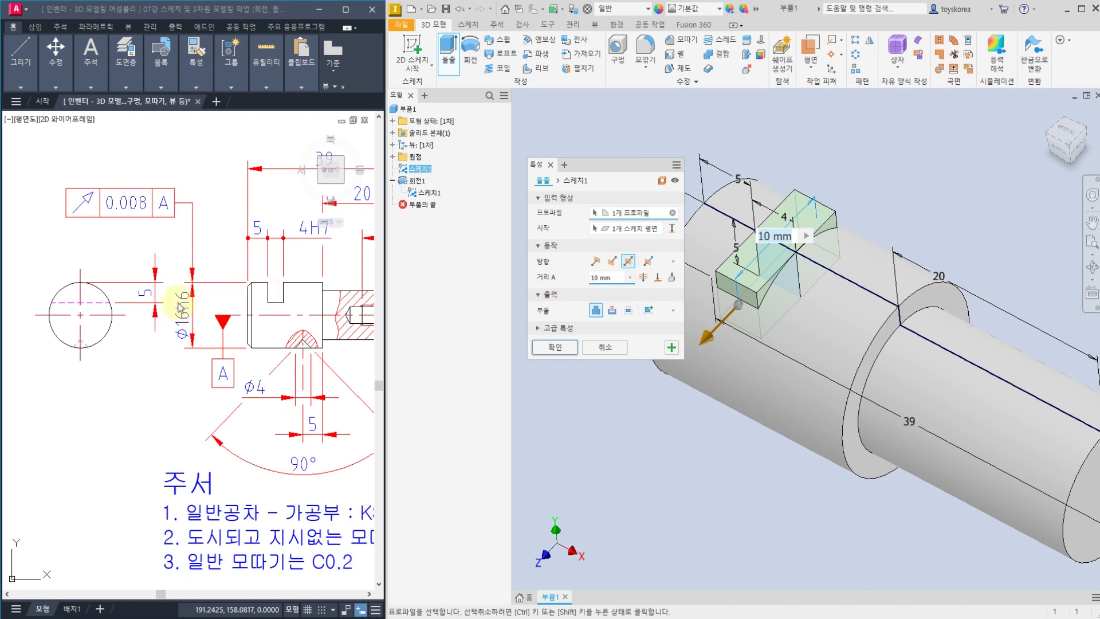
{"action": "left_click_drag", "start_coordinate": [609, 278], "coordinate": [591, 278]}
{"action": "type", "text": "20"}
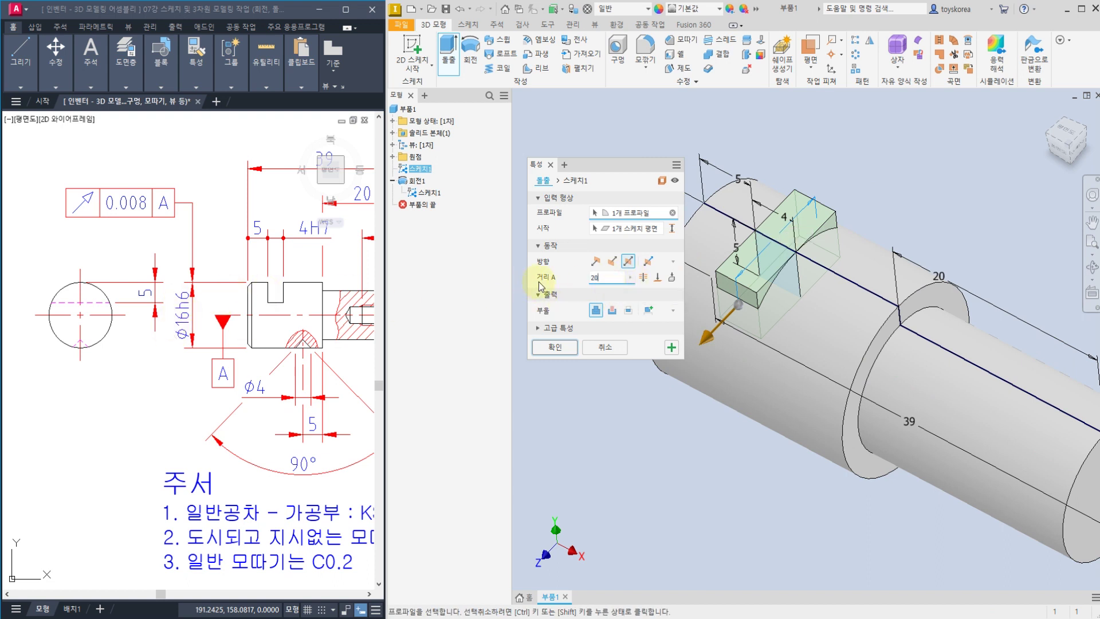
{"action": "key", "text": "Return"}
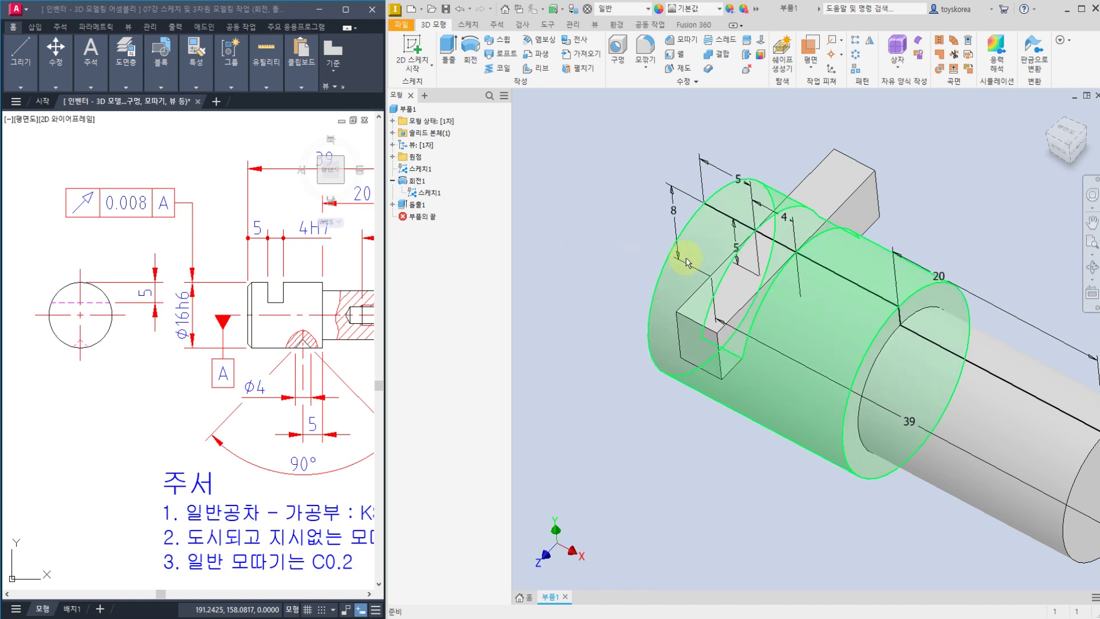
Edit the slot extrusion and change its Boolean operation from join to cut.
{"action": "double_click", "coordinate": [417, 205]}
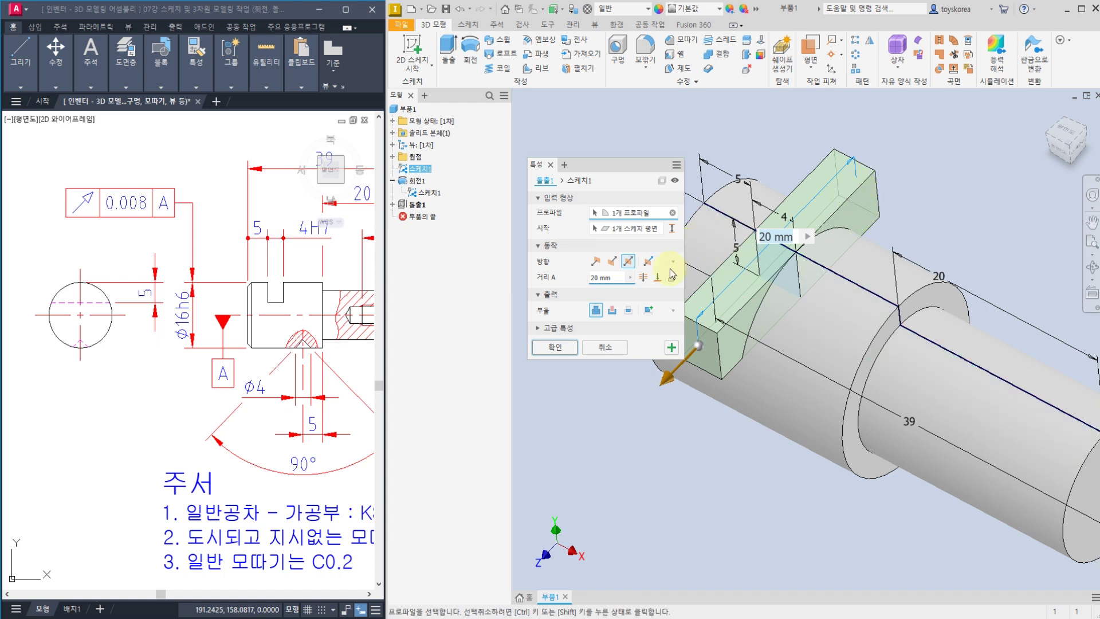
{"action": "left_click", "coordinate": [612, 311]}
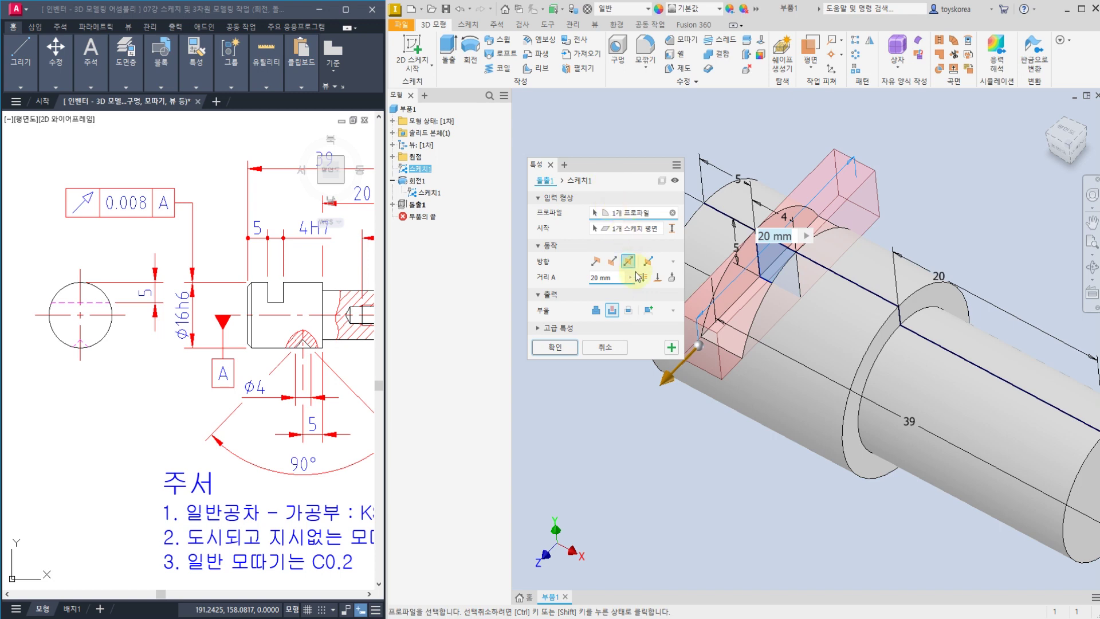
{"action": "left_click", "coordinate": [569, 349]}
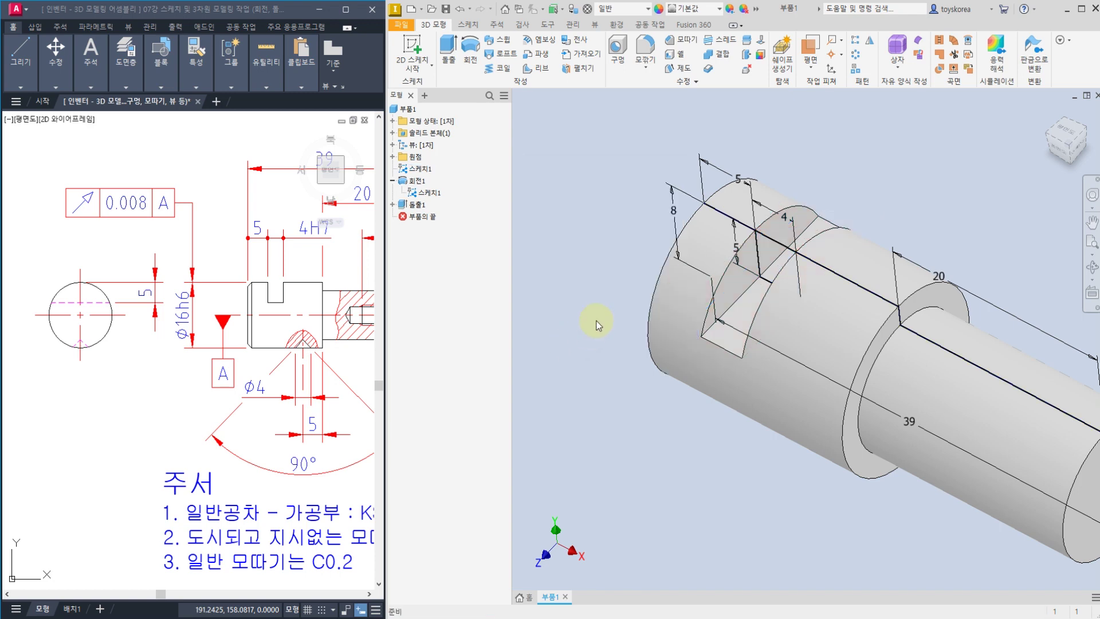
{"action": "mouse_move", "coordinate": [592, 365]}
{"action": "middle_mouse_down", "text": "shift"}
{"action": "mouse_move", "coordinate": [590, 337]}
{"action": "mouse_move", "coordinate": [663, 319]}
{"action": "mouse_move", "coordinate": [585, 312]}
{"action": "mouse_move", "coordinate": [585, 327]}
{"action": "middle_mouse_up", "text": "shift"}
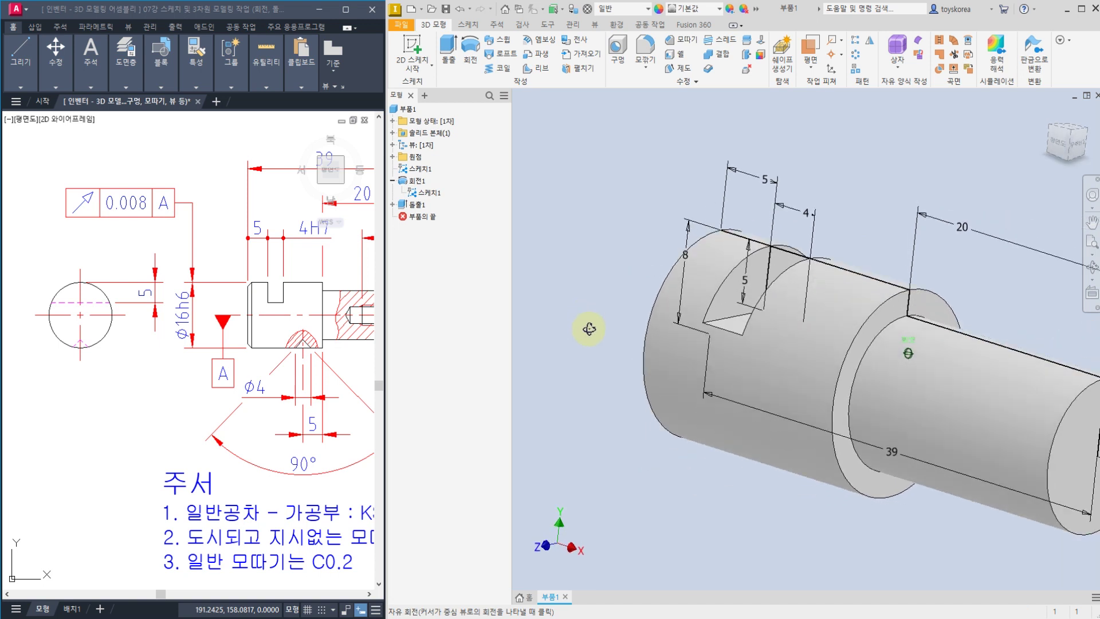
Start a new 2D sketch on the origin's XY plane.
{"action": "middle_click_drag", "start_coordinate": [286, 353], "coordinate": [266, 327]}
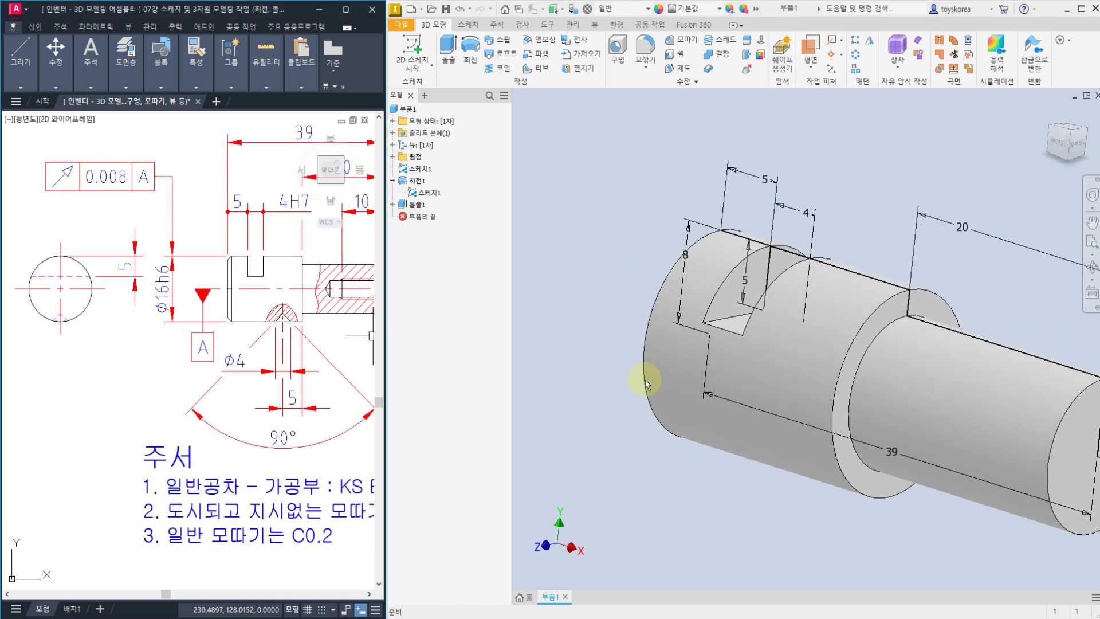
{"action": "middle_click_drag", "start_coordinate": [643, 375], "coordinate": [659, 288], "text": "shift"}
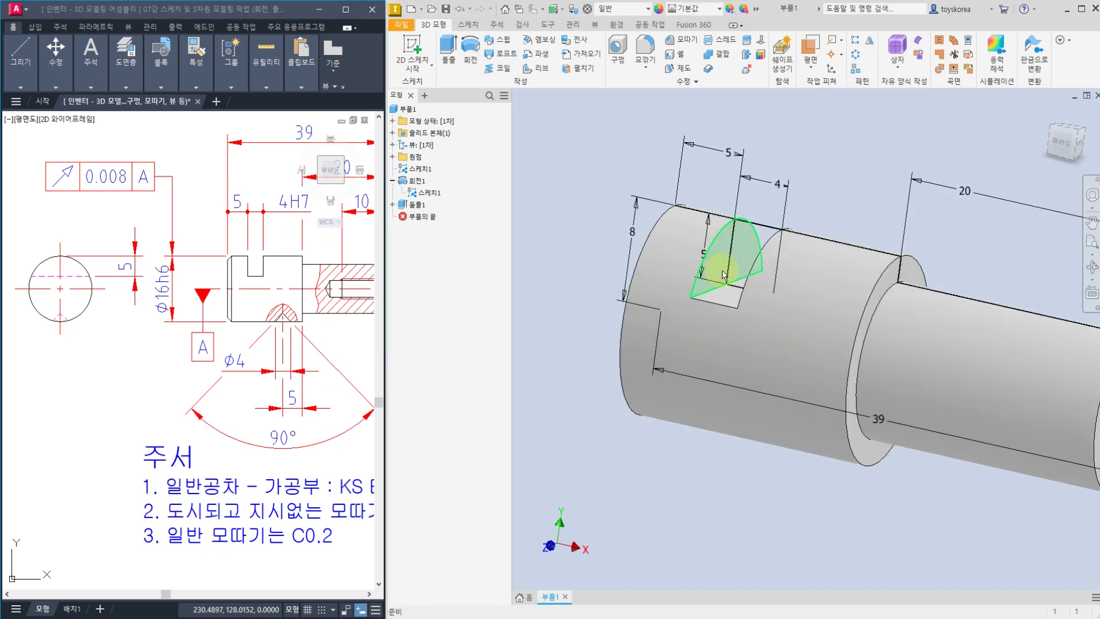
{"action": "middle_click_drag", "start_coordinate": [776, 412], "coordinate": [813, 421], "text": "shift"}
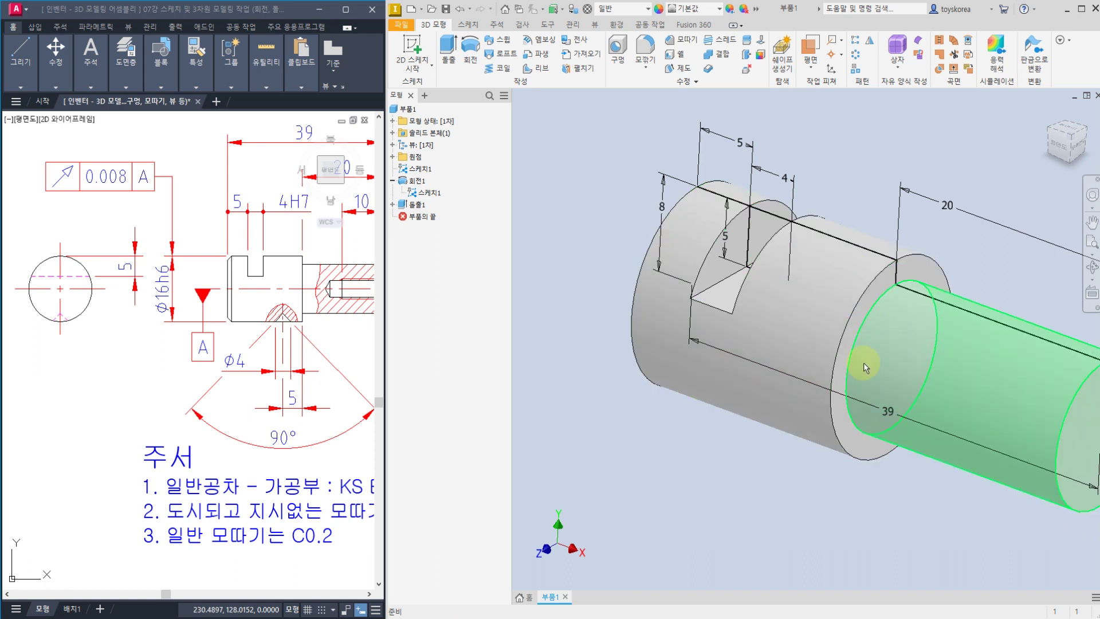
{"action": "left_click", "coordinate": [417, 49]}
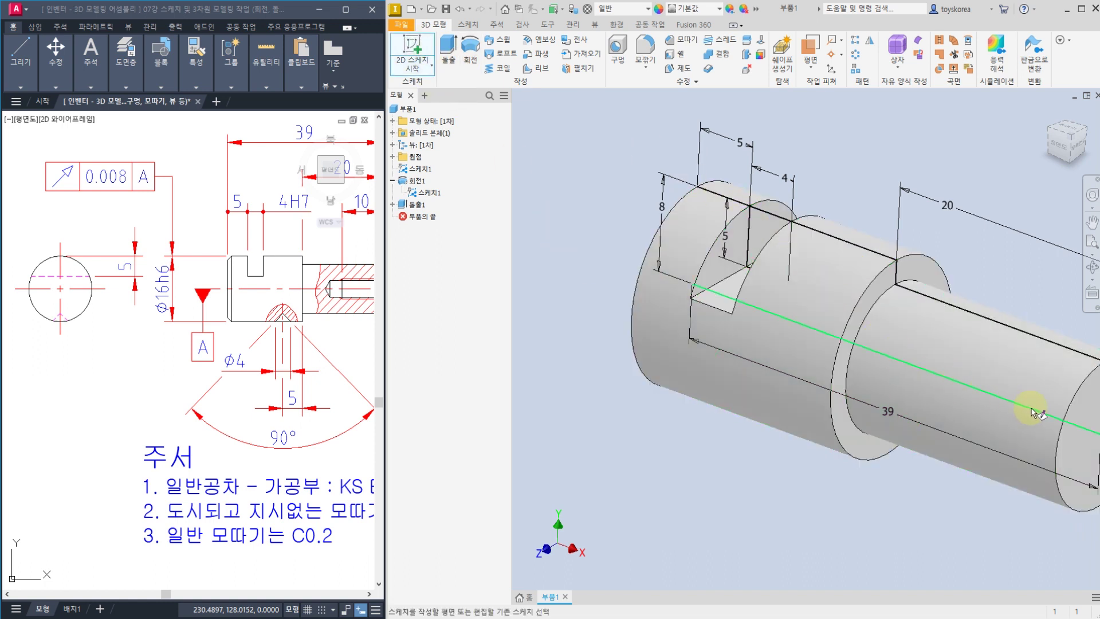
{"action": "left_click", "coordinate": [392, 157]}
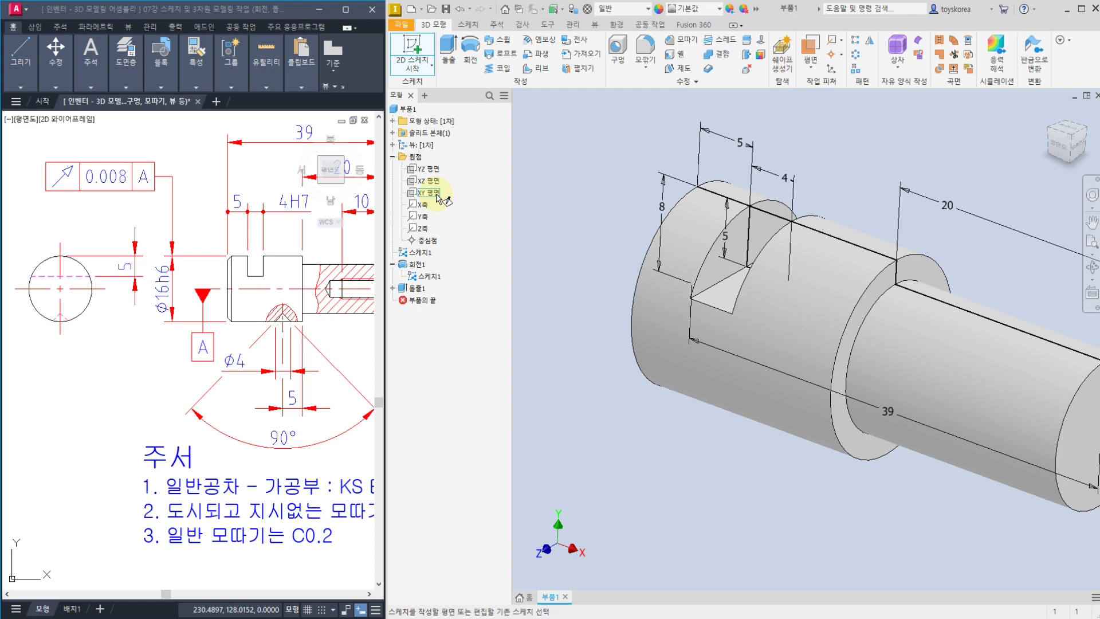
{"action": "left_click", "coordinate": [430, 192]}
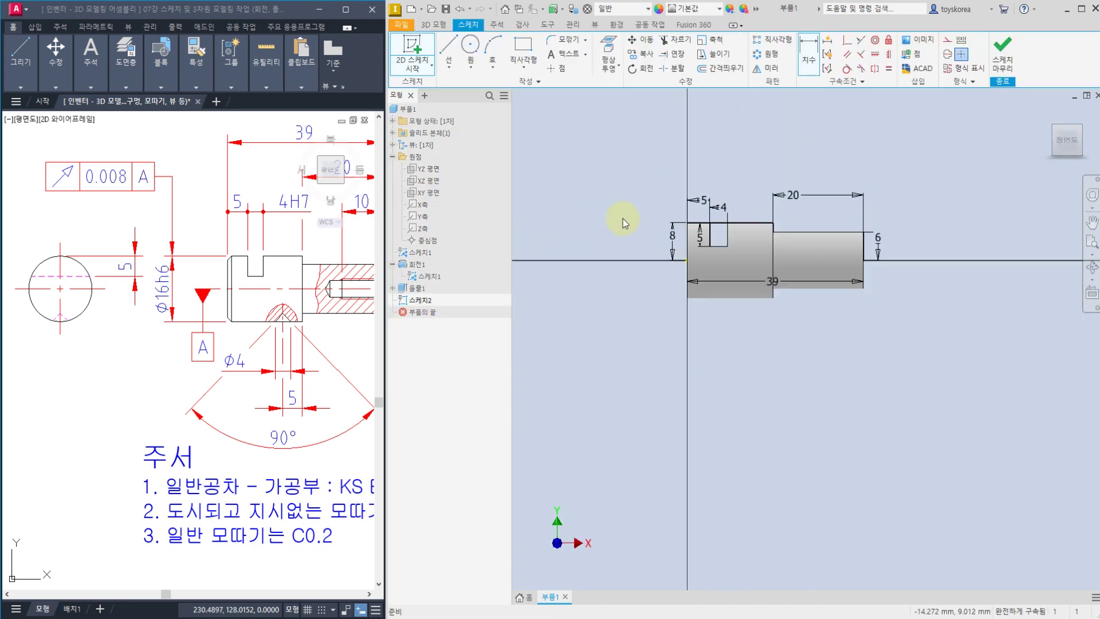
{"action": "scroll", "coordinate": [726, 246], "scroll_direction": "up", "scroll_amount": 5}
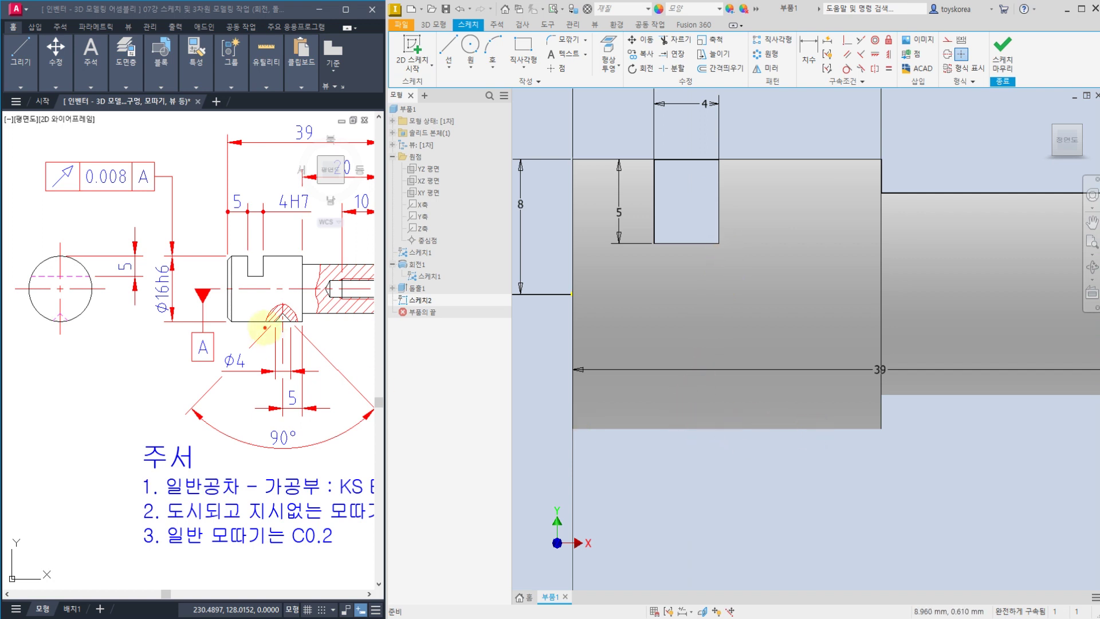
Examine the Ø4, 90° conical recess in the 2D drawing and read the Notepad note about projecting geometry for lengthwise sketch lines.
{"action": "left_click_drag", "start_coordinate": [278, 334], "coordinate": [285, 300]}
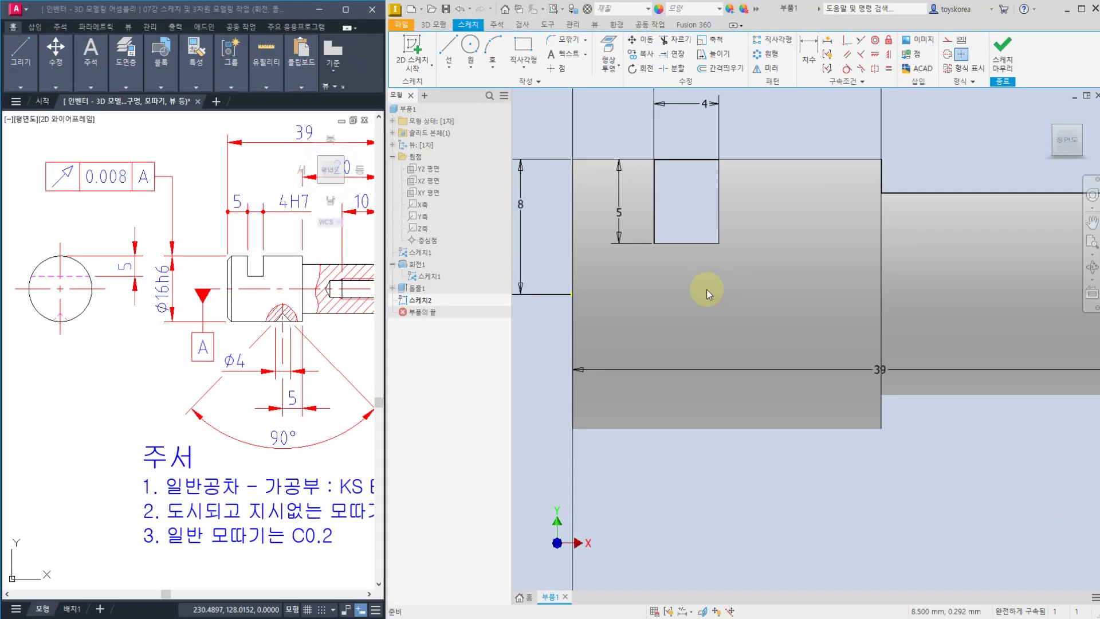
{"action": "scroll", "coordinate": [315, 346], "scroll_direction": "up", "scroll_amount": 3}
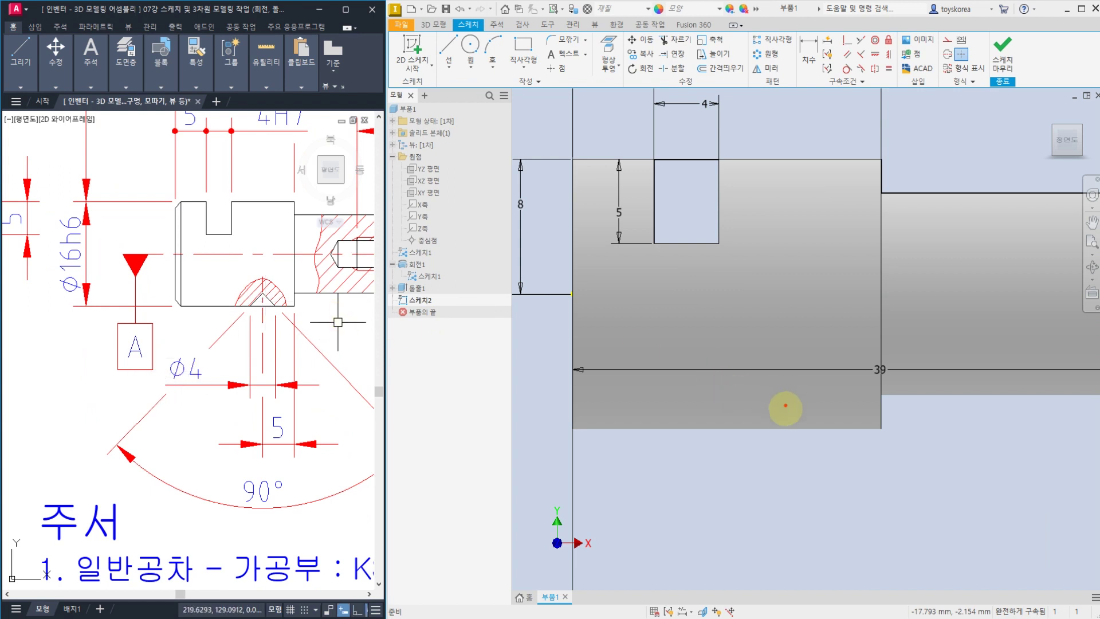
{"action": "mouse_move", "coordinate": [814, 427]}
{"action": "left_mouse_down"}
{"action": "mouse_move", "coordinate": [791, 404]}
{"action": "mouse_move", "coordinate": [786, 414]}
{"action": "mouse_move", "coordinate": [814, 427]}
{"action": "mouse_move", "coordinate": [759, 361]}
{"action": "mouse_move", "coordinate": [768, 396]}
{"action": "mouse_move", "coordinate": [735, 488]}
{"action": "left_mouse_up"}
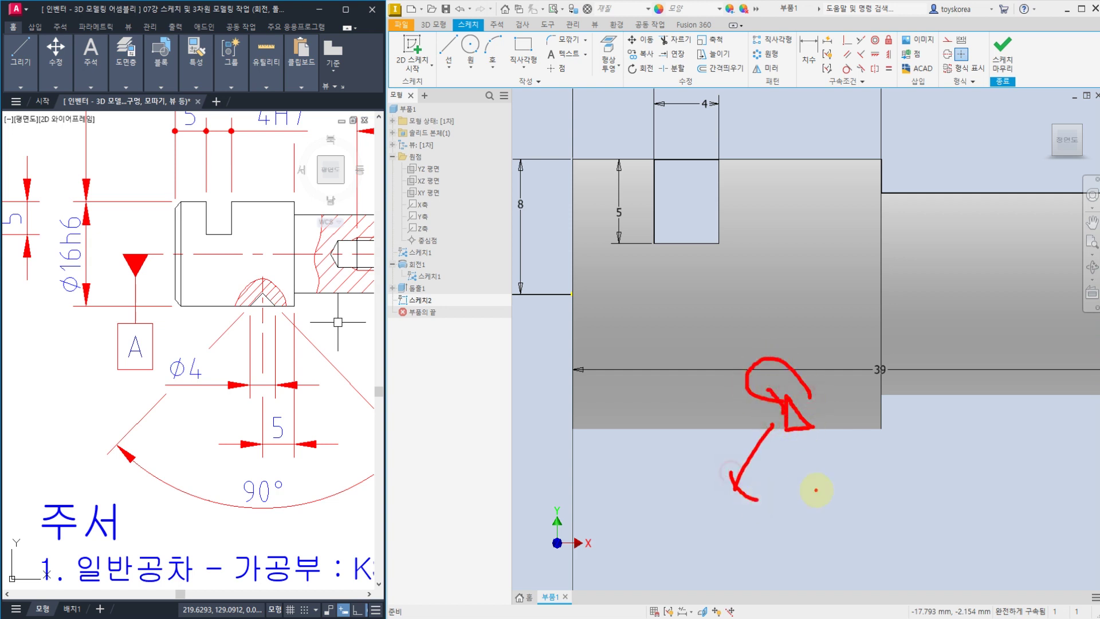
{"action": "mouse_move", "coordinate": [828, 481]}
{"action": "left_mouse_down"}
{"action": "mouse_move", "coordinate": [848, 503]}
{"action": "mouse_move", "coordinate": [810, 511]}
{"action": "mouse_move", "coordinate": [791, 555]}
{"action": "left_mouse_up"}
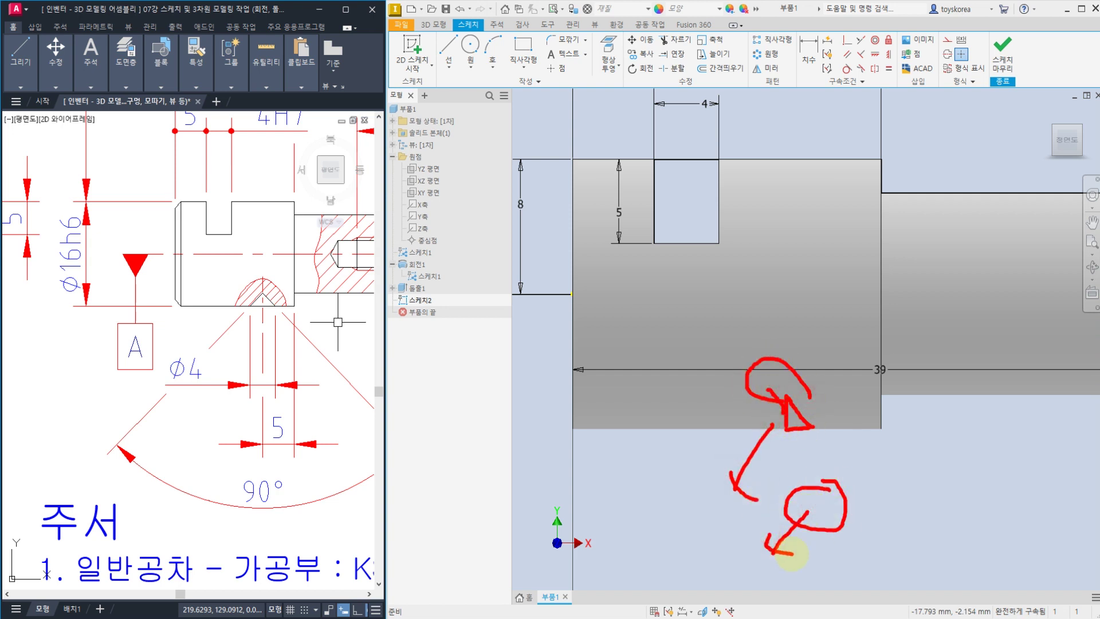
{"action": "mouse_move", "coordinate": [883, 427]}
{"action": "left_mouse_down"}
{"action": "mouse_move", "coordinate": [566, 422]}
{"action": "mouse_move", "coordinate": [895, 428]}
{"action": "left_mouse_up"}
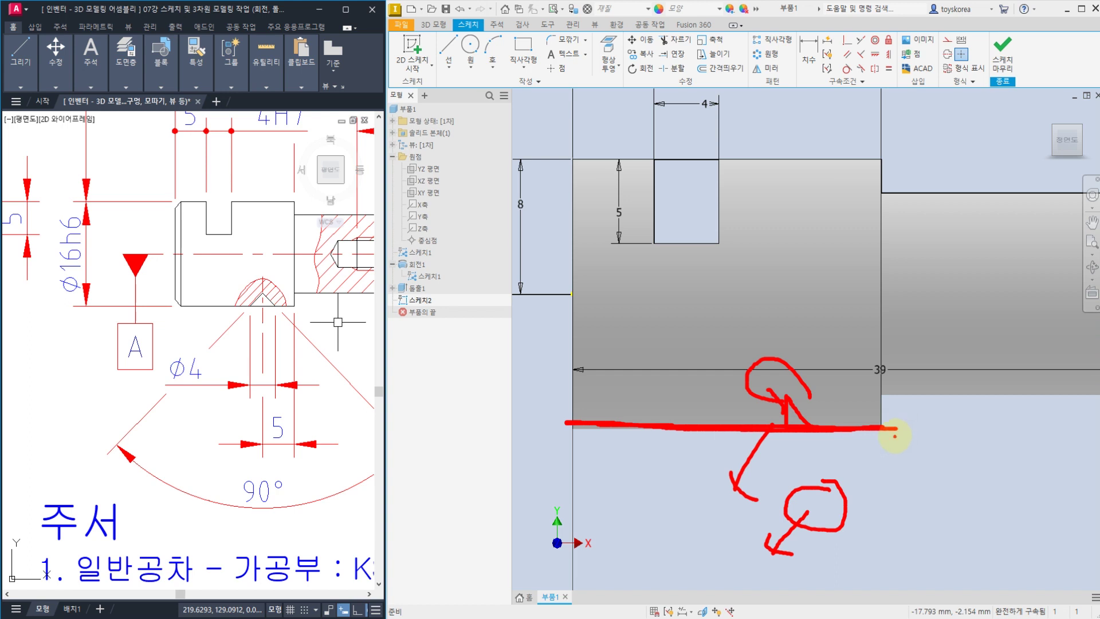
{"action": "key", "text": "Escape"}
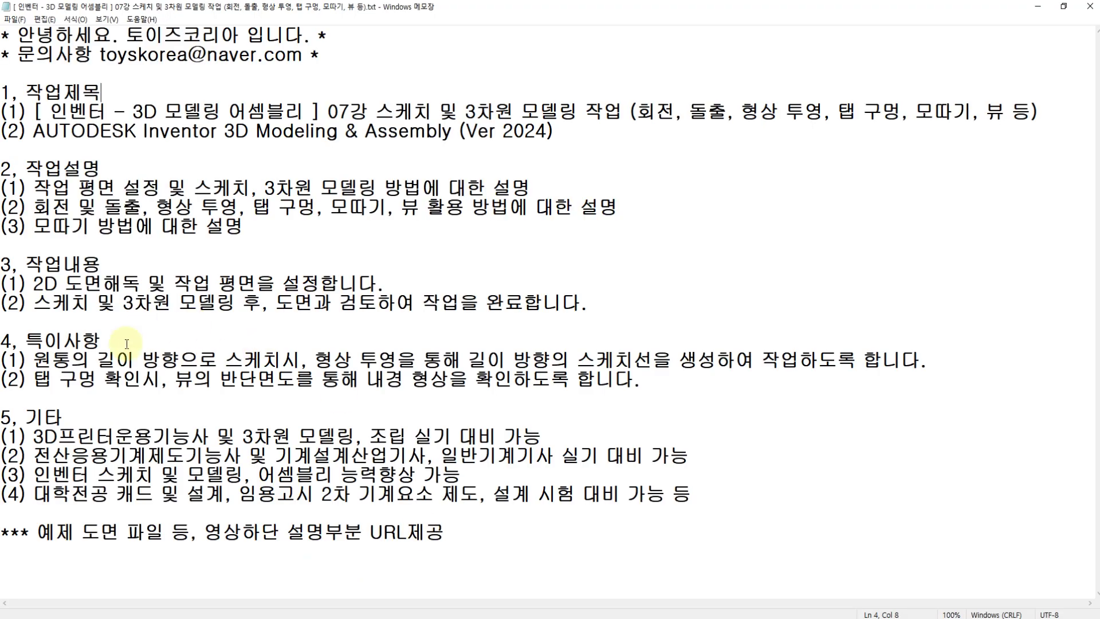
{"action": "left_click_drag", "start_coordinate": [41, 360], "coordinate": [659, 361]}
{"action": "left_click", "coordinate": [672, 360]}
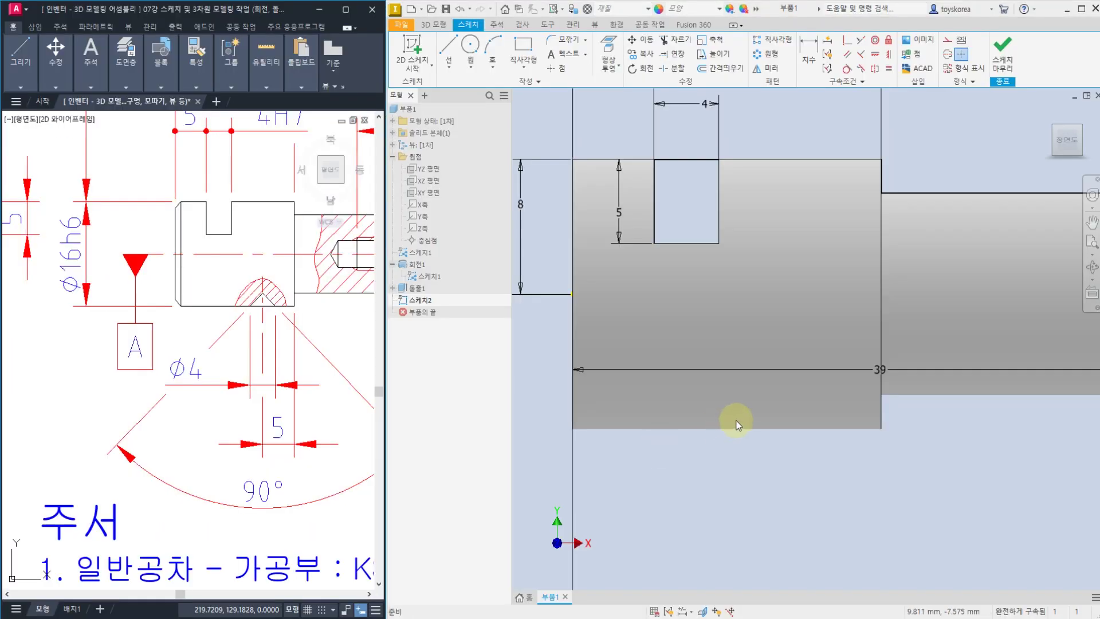
{"action": "middle_click_drag", "start_coordinate": [835, 451], "coordinate": [806, 472]}
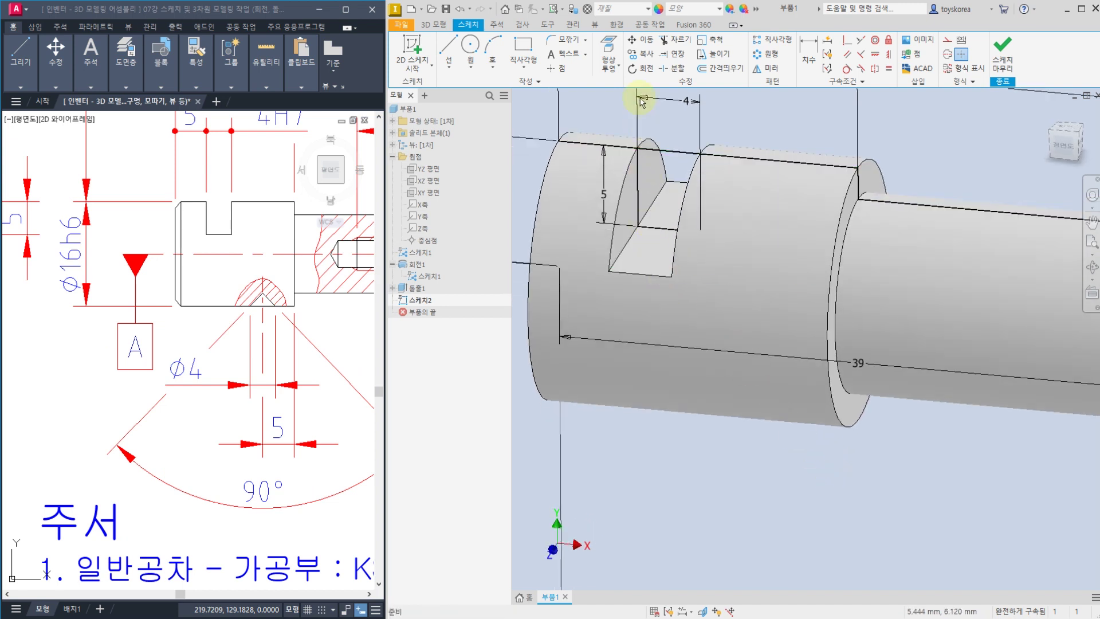
{"action": "left_click", "coordinate": [610, 47]}
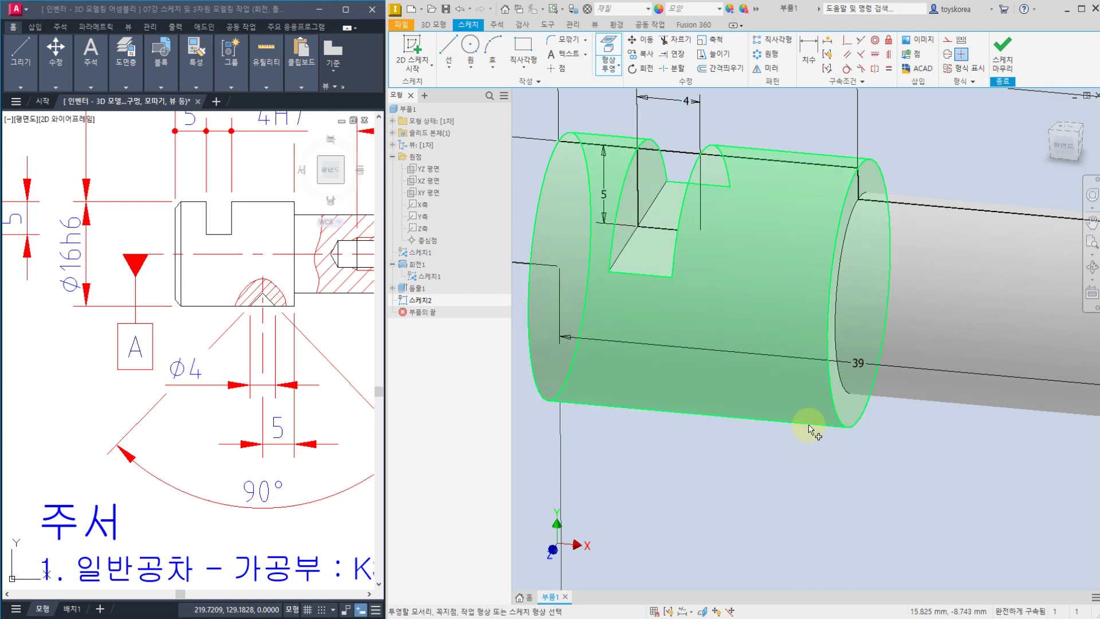
{"action": "left_click", "coordinate": [713, 423]}
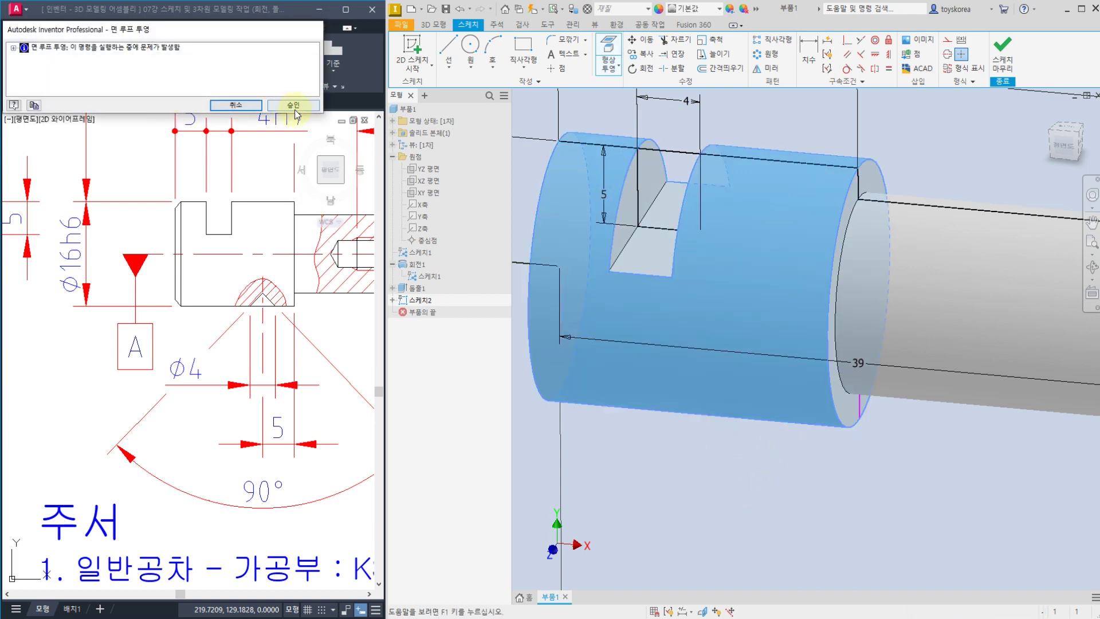
{"action": "left_click", "coordinate": [241, 105]}
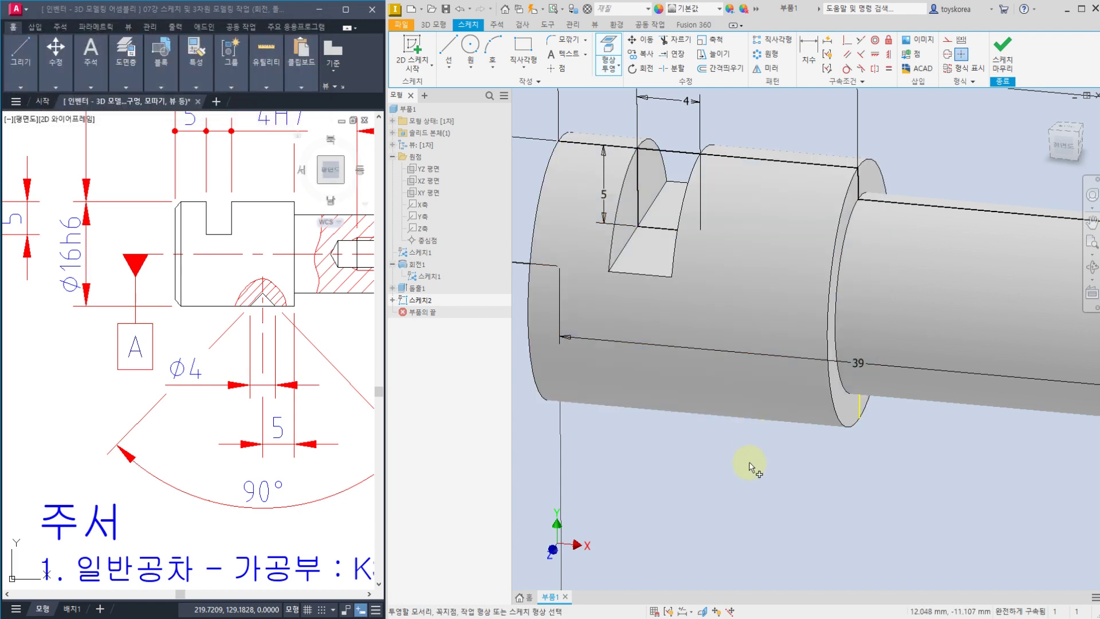
{"action": "middle_click_drag", "start_coordinate": [749, 470], "coordinate": [751, 450], "text": "shift"}
{"action": "left_click", "coordinate": [776, 428]}
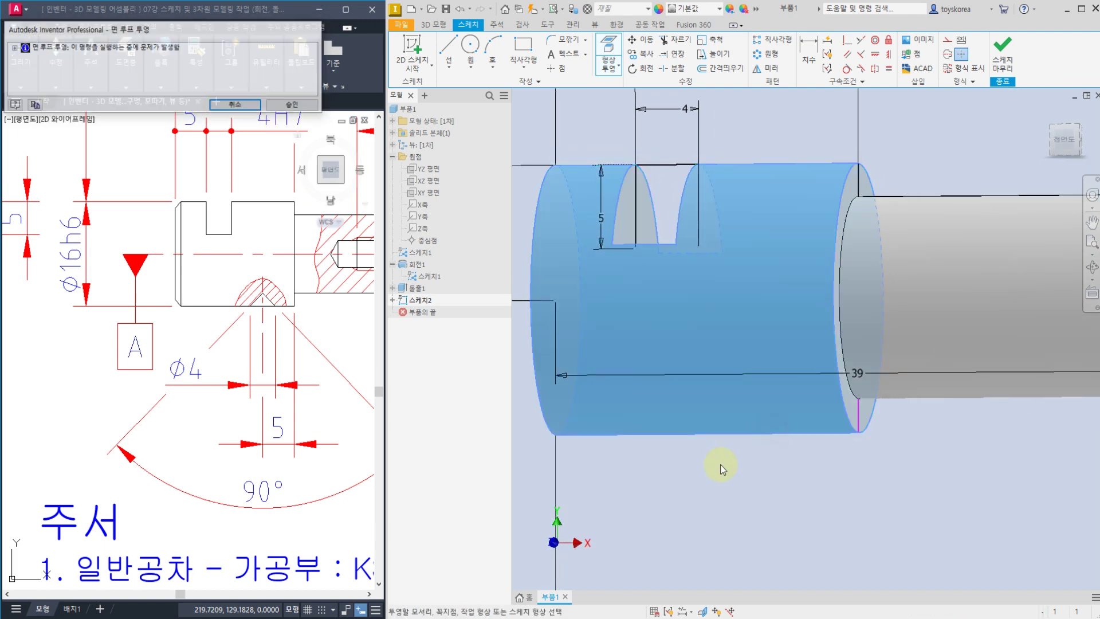
{"action": "left_click", "coordinate": [236, 105]}
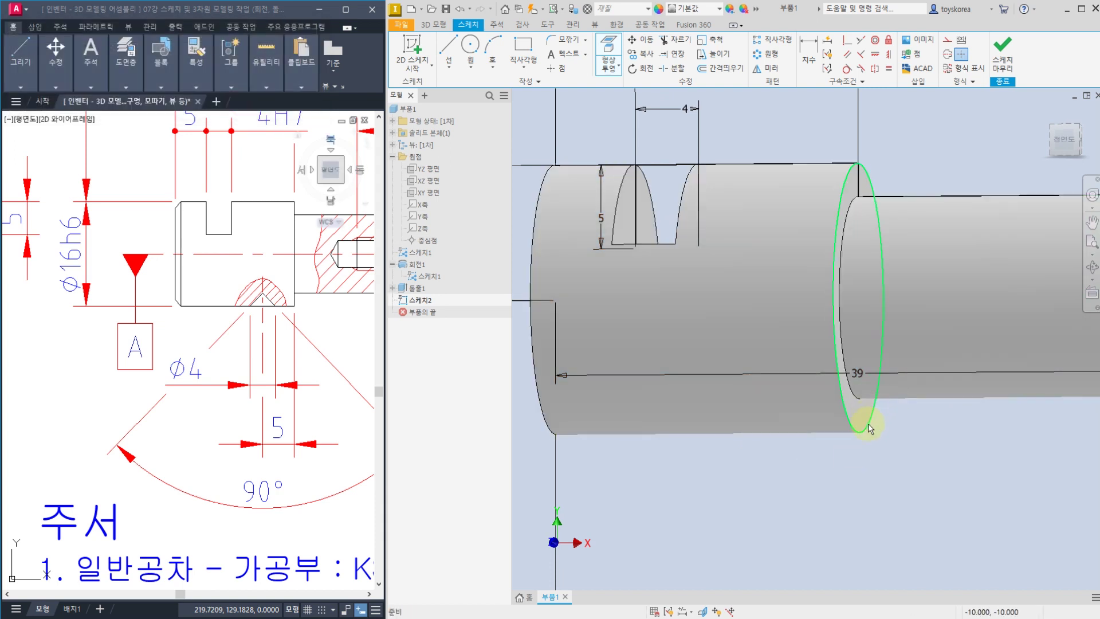
{"action": "key", "text": "Escape"}
Project the lower silhouette edge of the larger cylinder into the sketch and face the sketch plane again.
{"action": "left_click", "coordinate": [608, 46]}
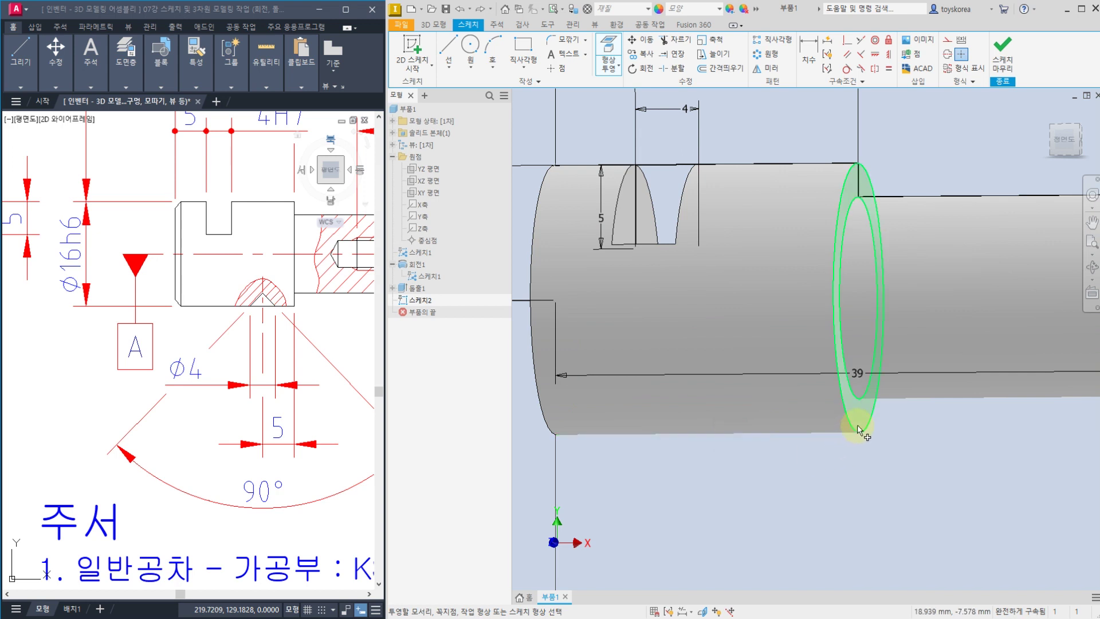
{"action": "left_click", "coordinate": [726, 435]}
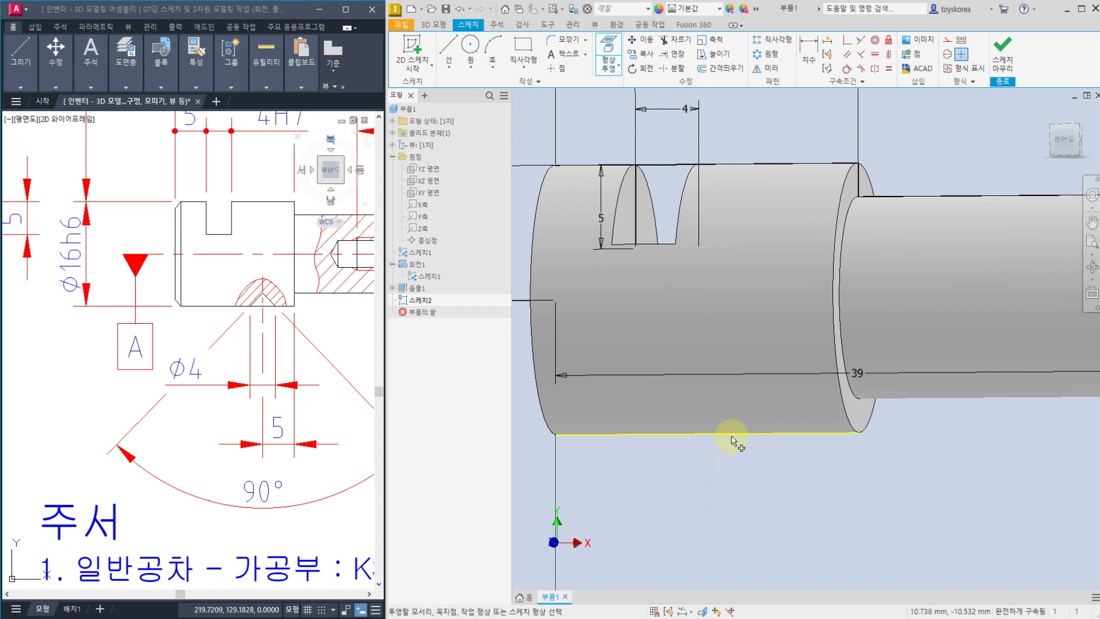
{"action": "middle_click_drag", "start_coordinate": [727, 496], "coordinate": [724, 457], "text": "shift"}
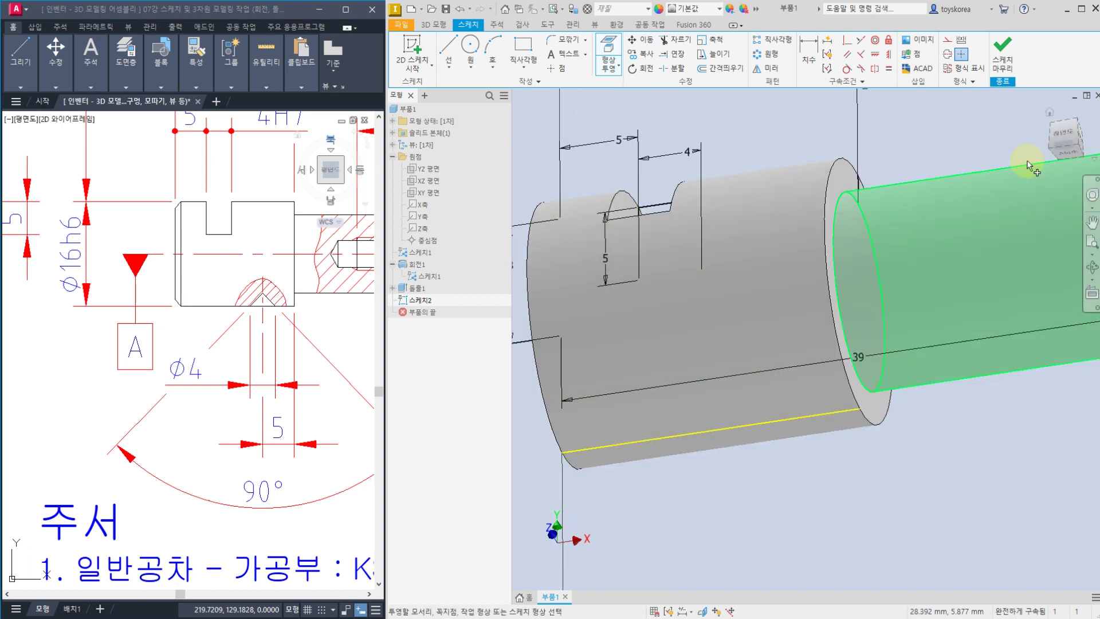
{"action": "left_click", "coordinate": [1067, 132]}
Sketch a vertical line up from the projected edge and a slanted line back down to it as the recess's half profile.
{"action": "scroll", "coordinate": [757, 457], "scroll_direction": "up", "scroll_amount": 6}
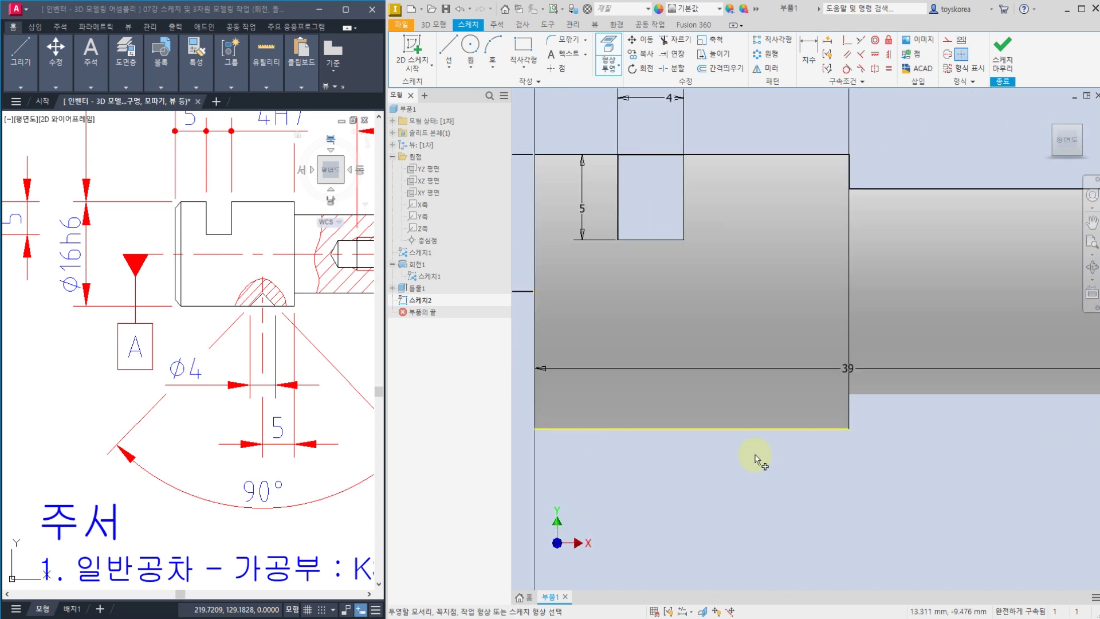
{"action": "scroll", "coordinate": [757, 387], "scroll_direction": "down", "scroll_amount": 4}
{"action": "left_click", "coordinate": [653, 210]}
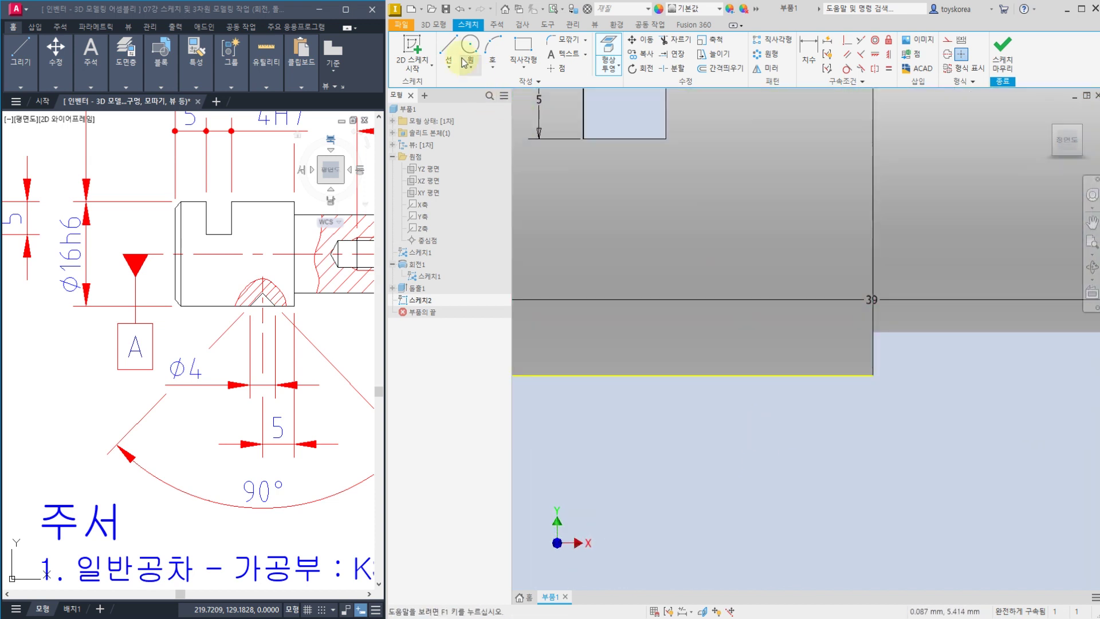
{"action": "left_click", "coordinate": [449, 45]}
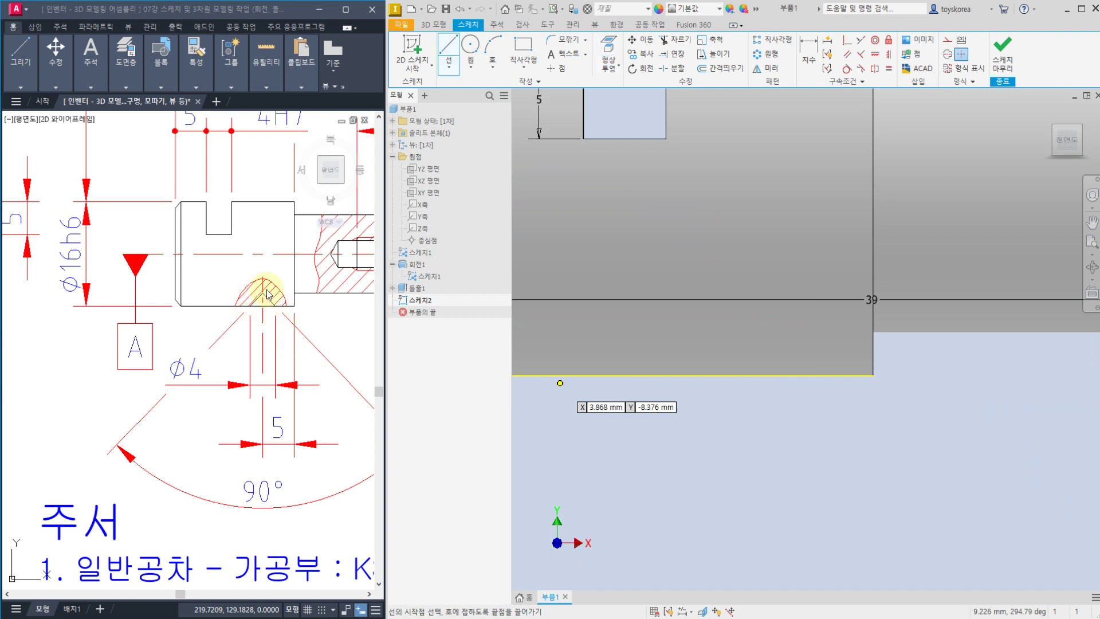
{"action": "left_click", "coordinate": [780, 354]}
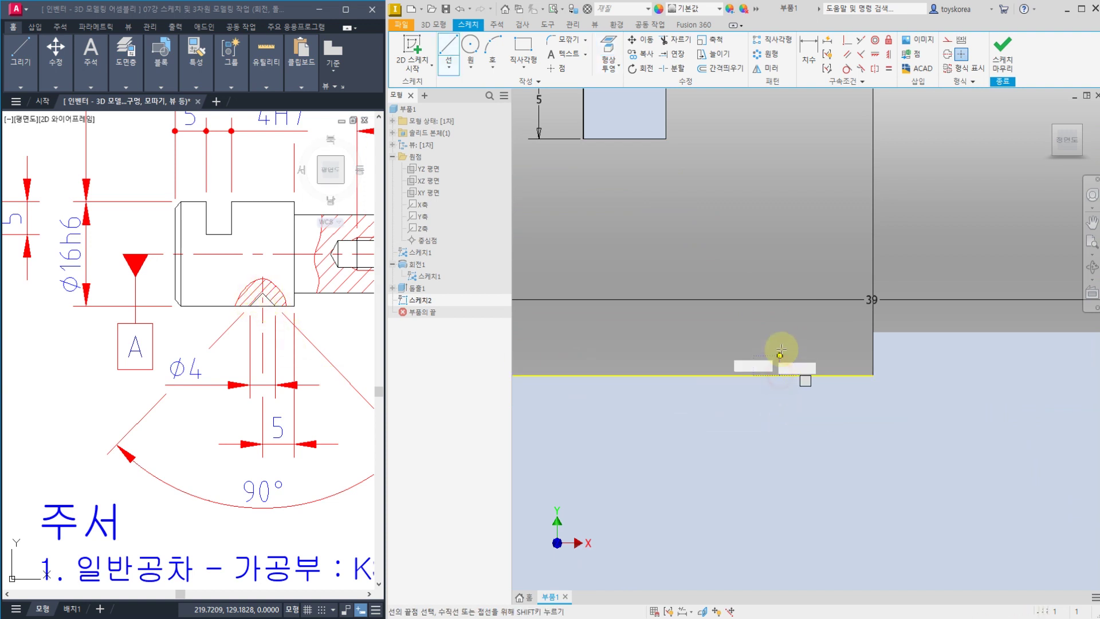
{"action": "left_click", "coordinate": [808, 375]}
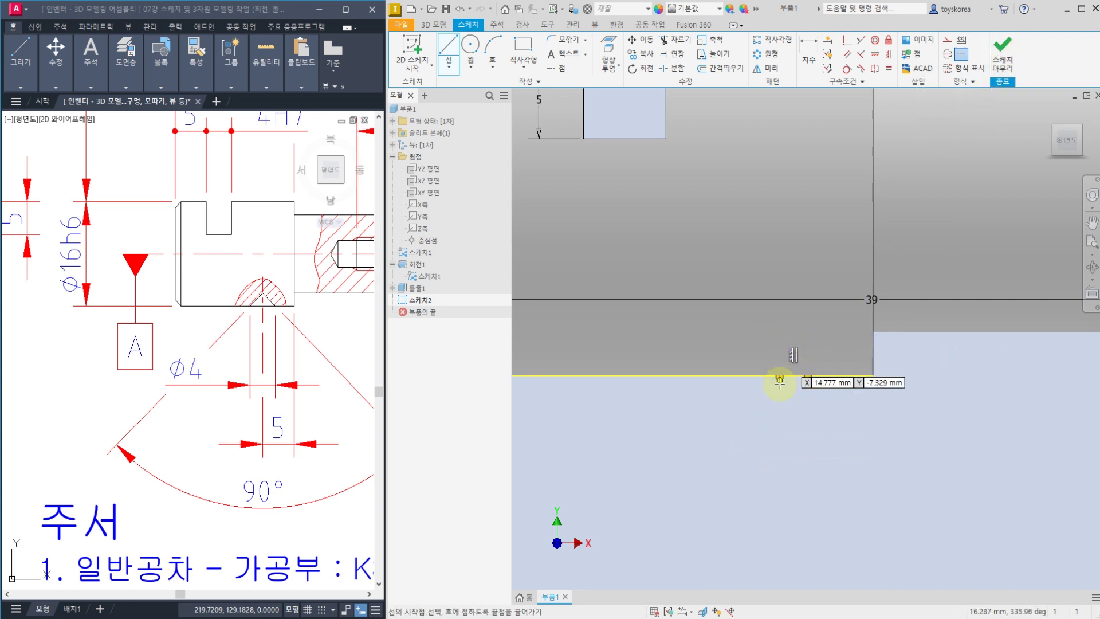
{"action": "key", "text": "Escape"}
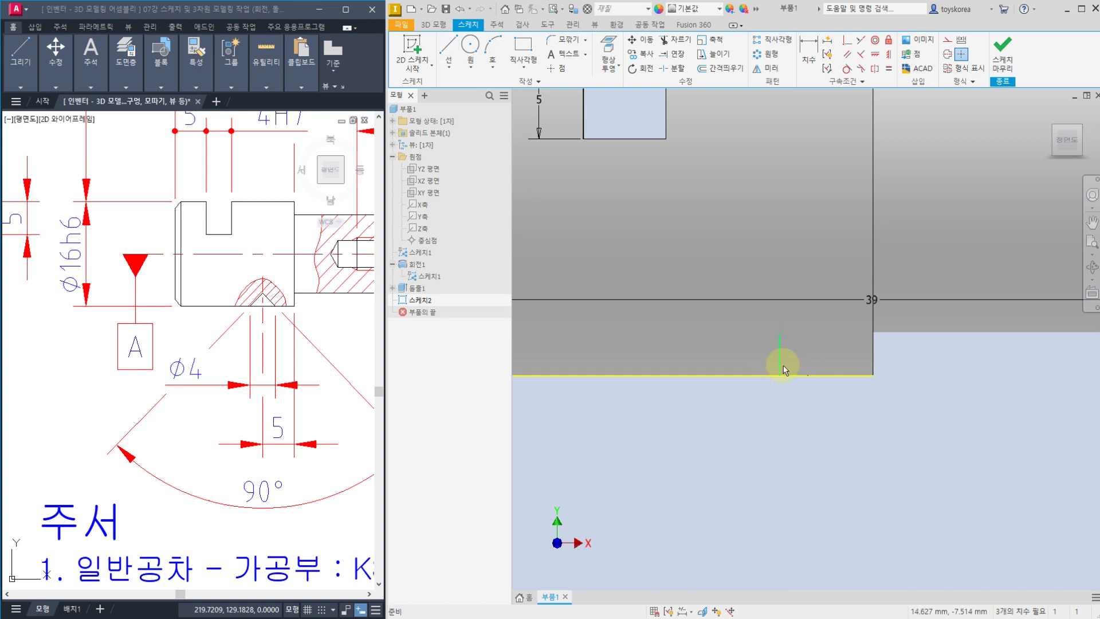
Change the model's visual style to wireframe.
{"action": "left_click", "coordinate": [595, 26]}
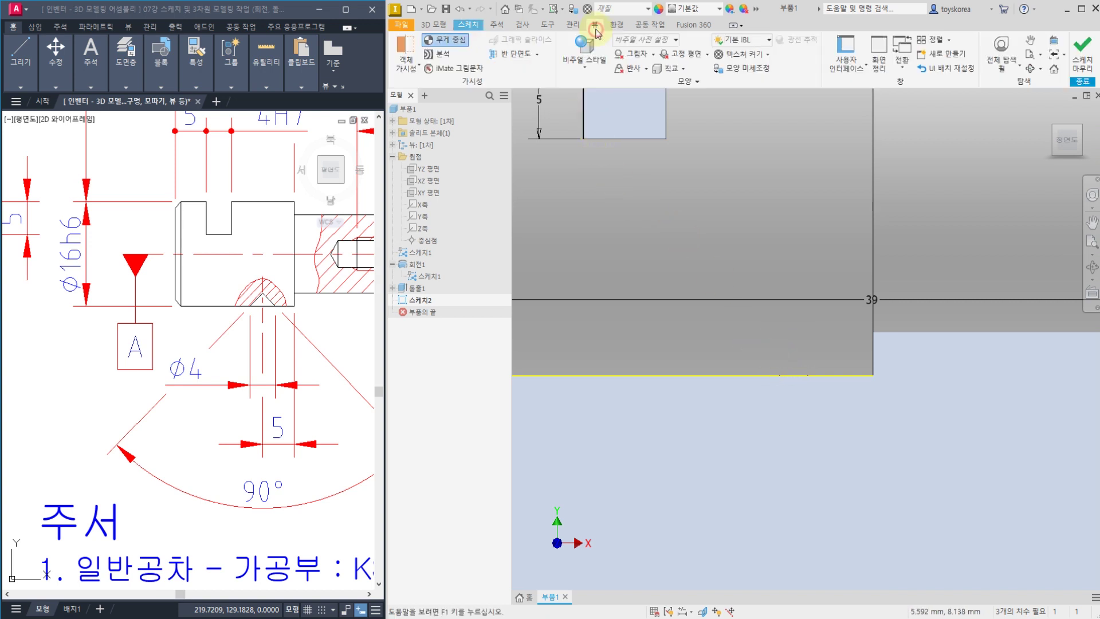
{"action": "left_click", "coordinate": [584, 59]}
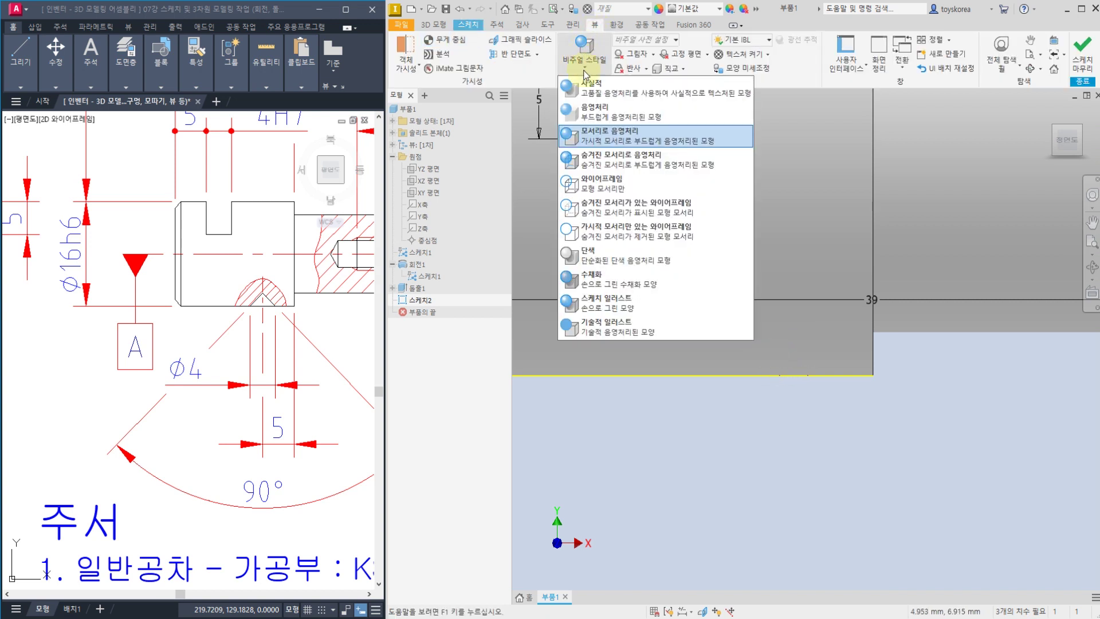
{"action": "left_click", "coordinate": [593, 183]}
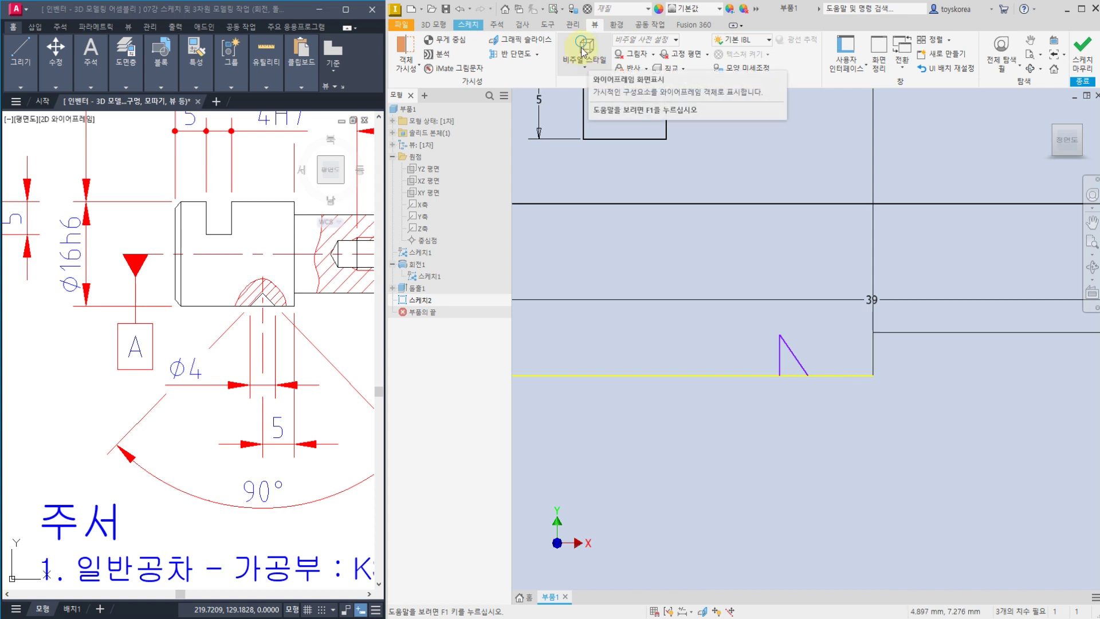
Dimension the recess profile's vertical line 5 mm from the larger cylinder's shoulder edge.
{"action": "left_click", "coordinate": [462, 27]}
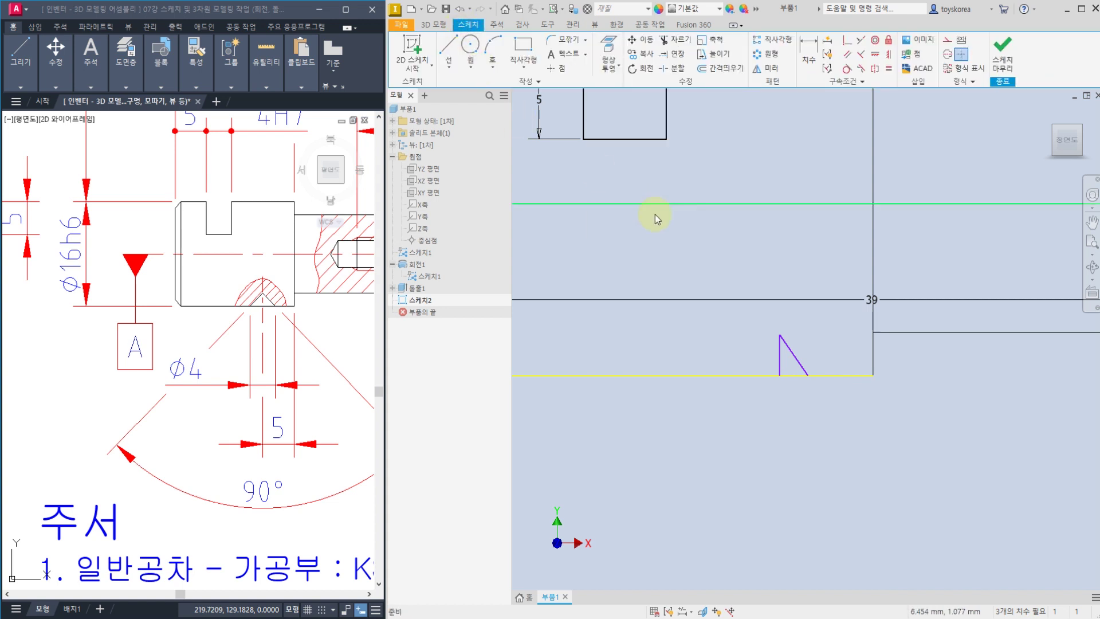
{"action": "left_click", "coordinate": [808, 52]}
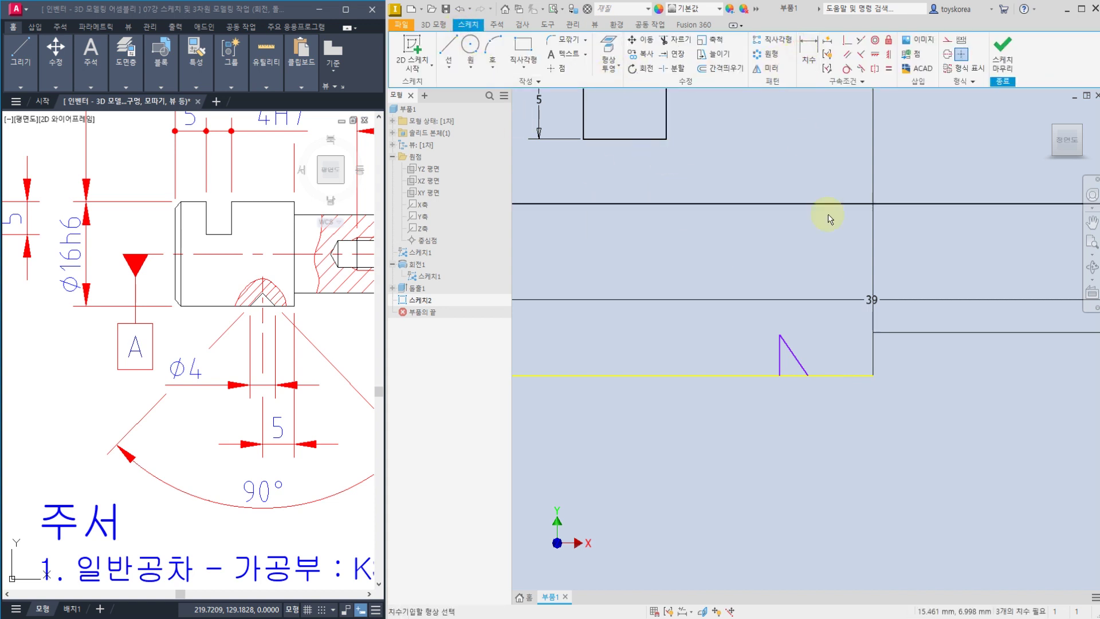
{"action": "left_click", "coordinate": [873, 361]}
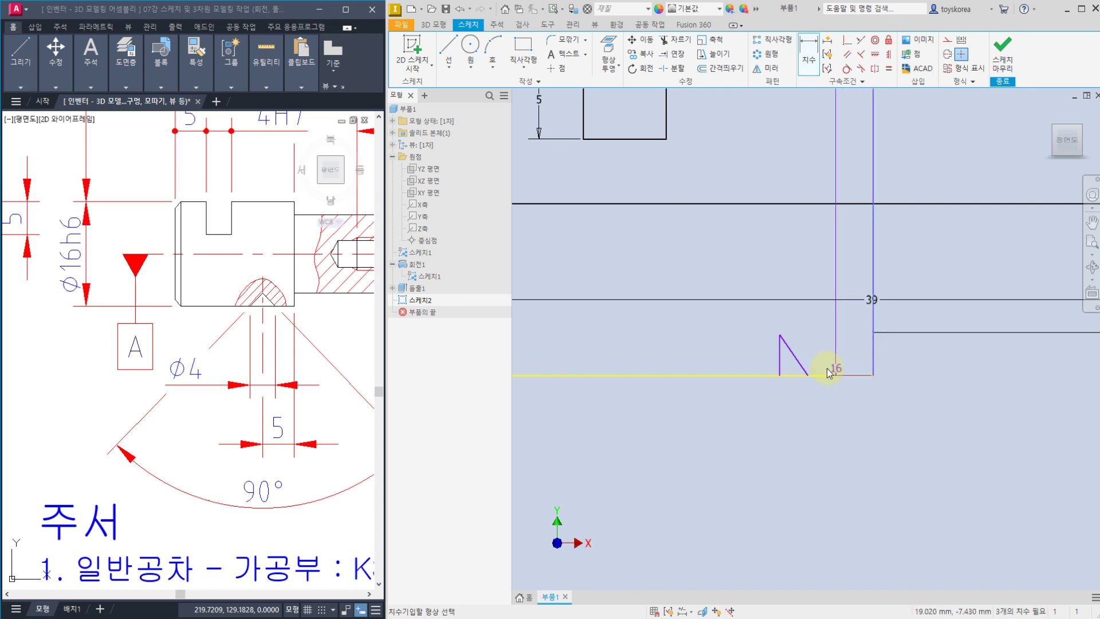
{"action": "left_click", "coordinate": [780, 370]}
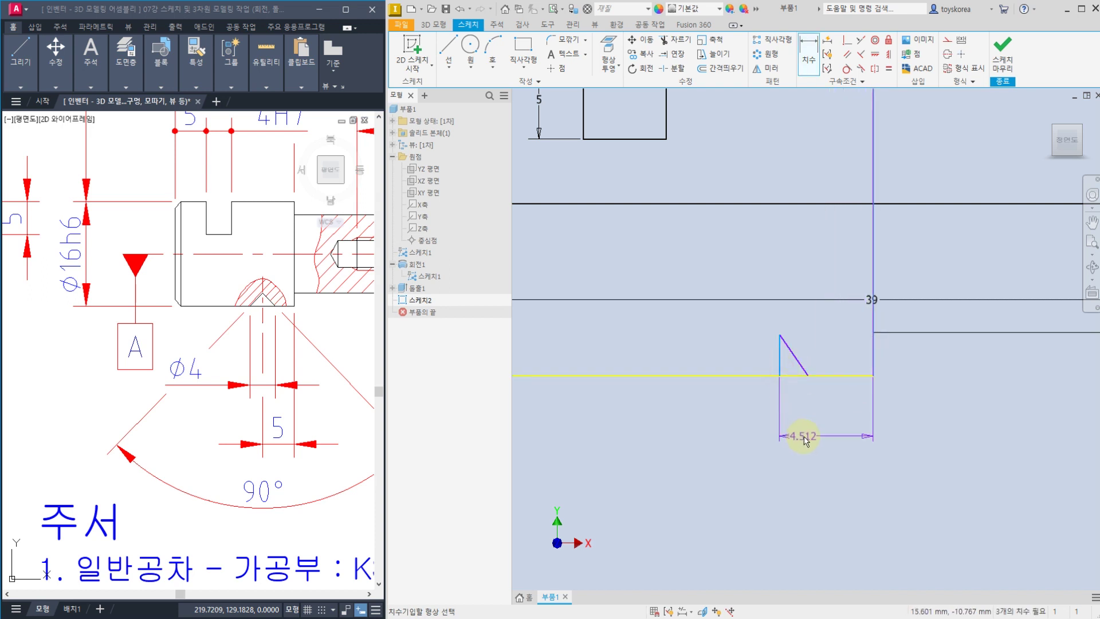
{"action": "left_click", "coordinate": [803, 436]}
{"action": "type", "text": "5"}
{"action": "key", "text": "Return"}
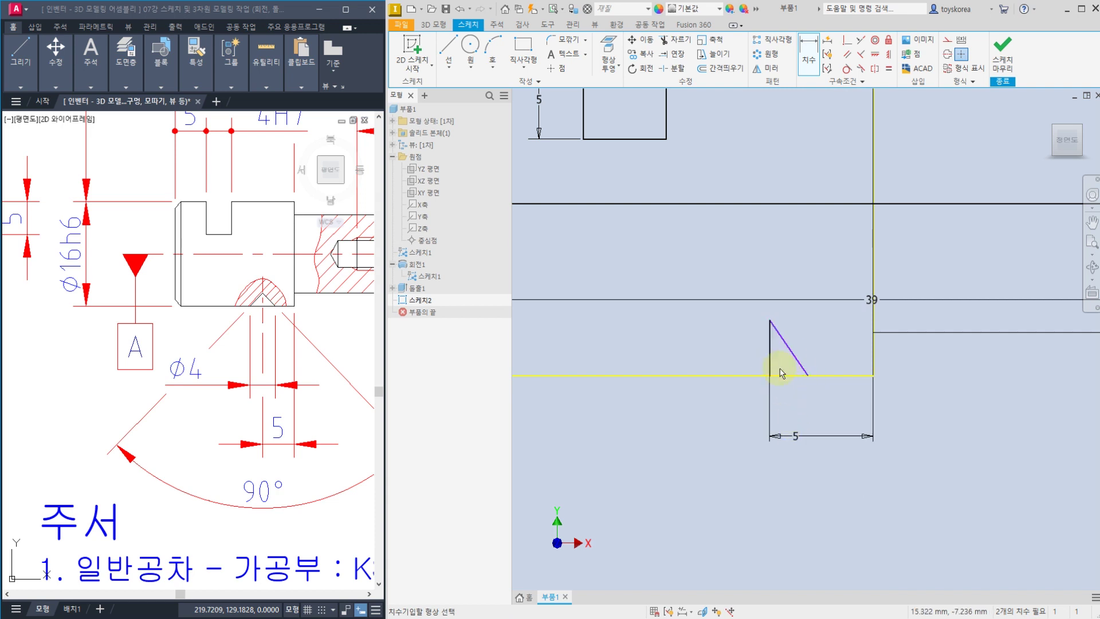
Dimension the half profile's width from the vertical line to the slanted line's lower end as 4/2.
{"action": "left_click", "coordinate": [771, 372]}
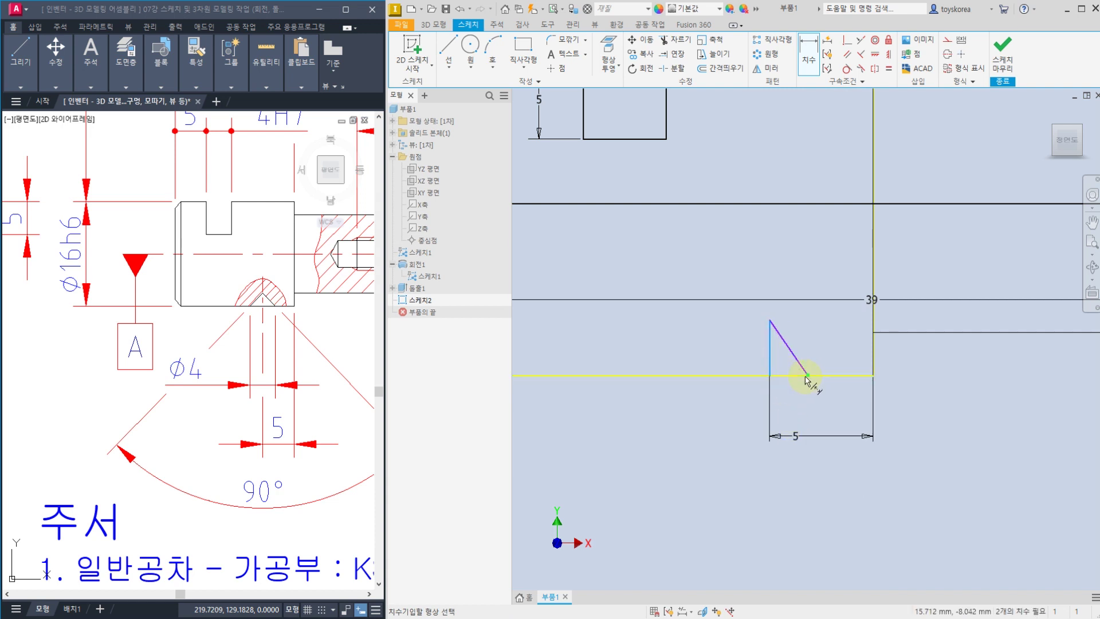
{"action": "left_click", "coordinate": [808, 376]}
{"action": "left_click", "coordinate": [730, 395]}
{"action": "type", "text": "4/"}
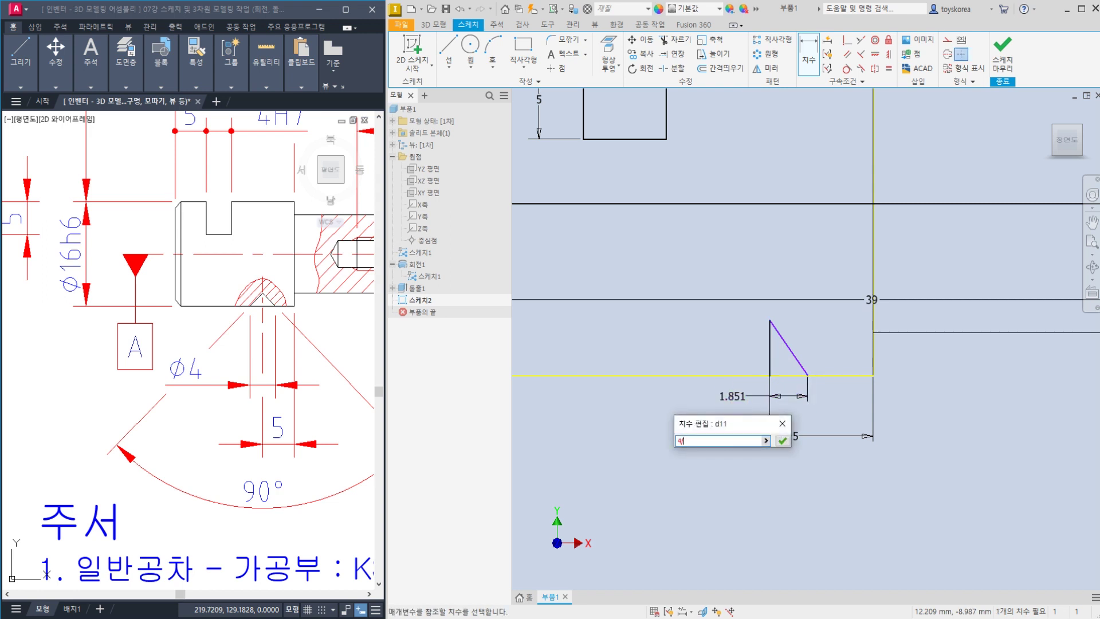
{"action": "type", "text": "2"}
{"action": "key", "text": "Return"}
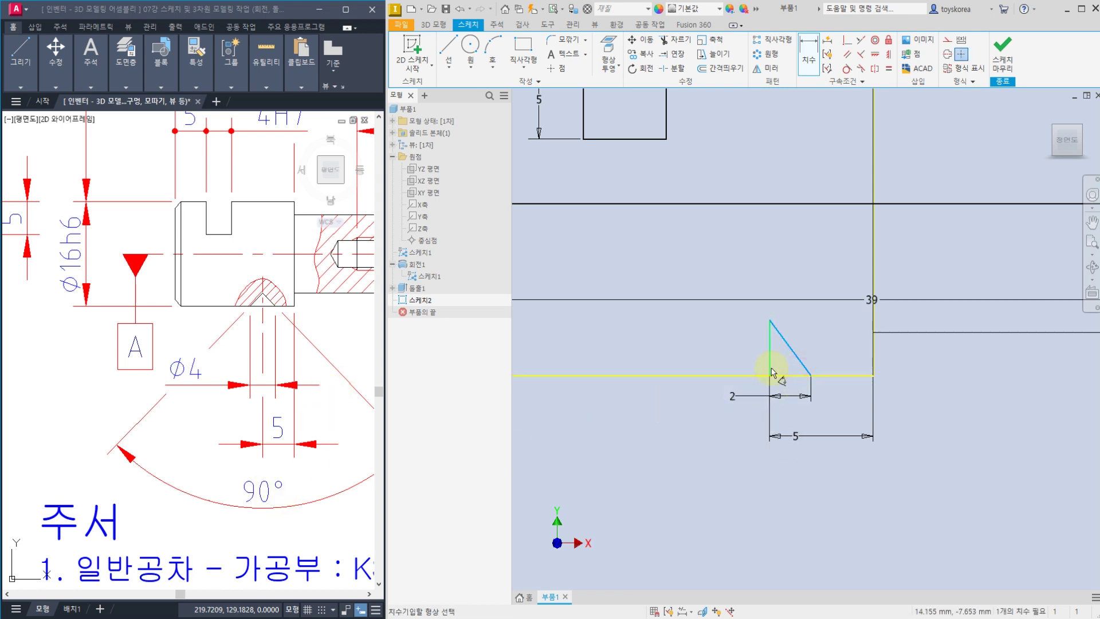
Dimension the angle between the vertical and slanted lines as 90/2 and finish the sketch.
{"action": "left_click", "coordinate": [814, 483]}
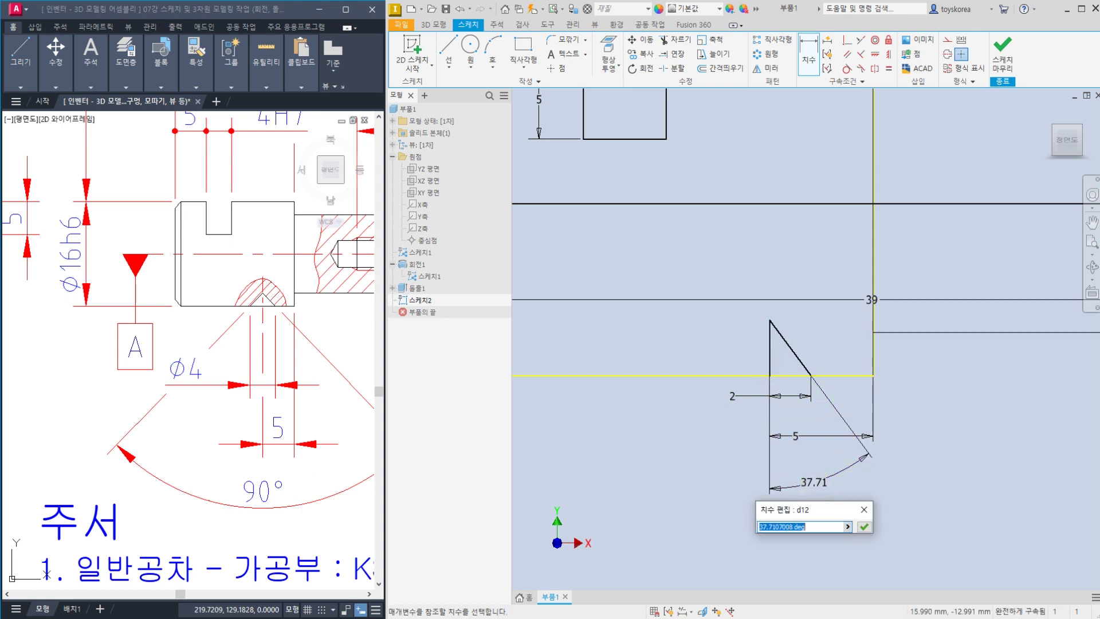
{"action": "type", "text": "90/2"}
{"action": "key", "text": "Return"}
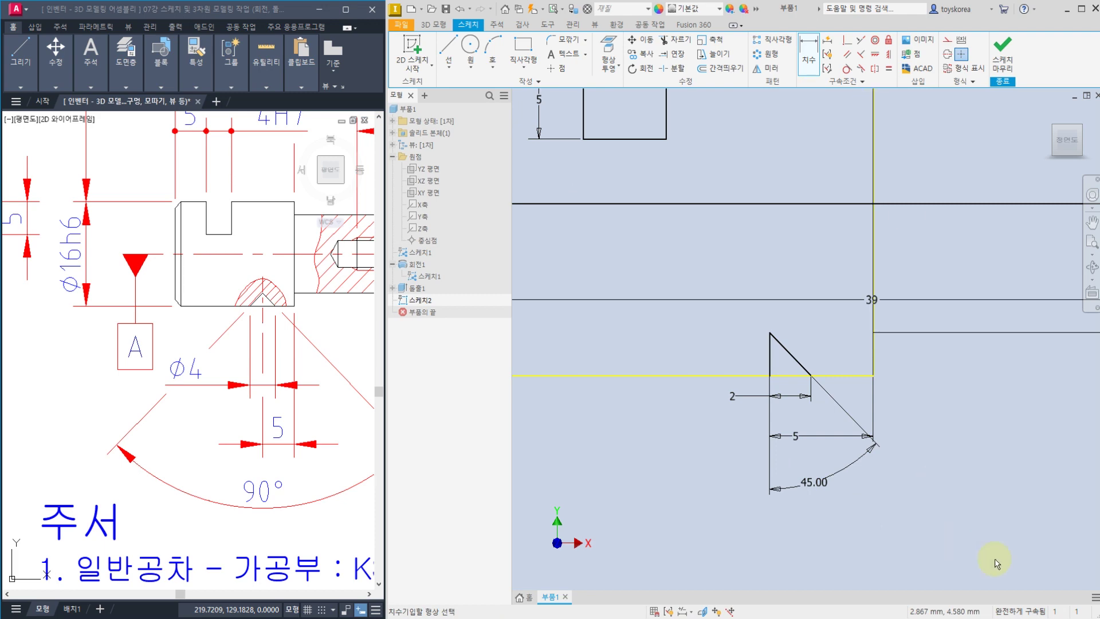
{"action": "left_click", "coordinate": [1007, 57]}
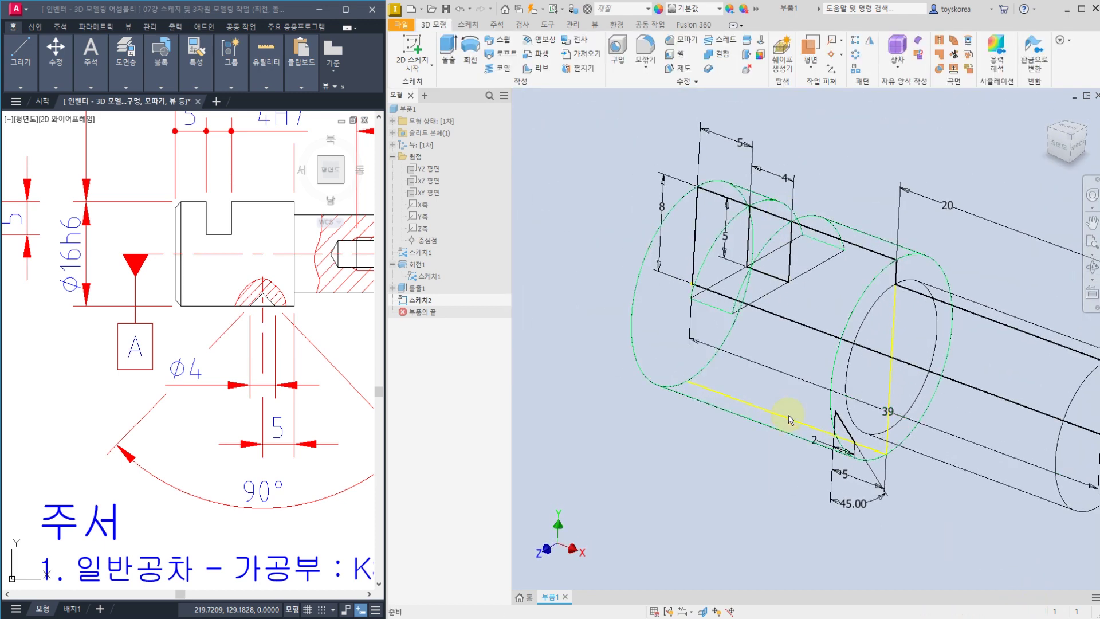
Revolve the triangular profile a full 360° around its vertical line as a cut to form the conical recess.
{"action": "left_click", "coordinate": [470, 50]}
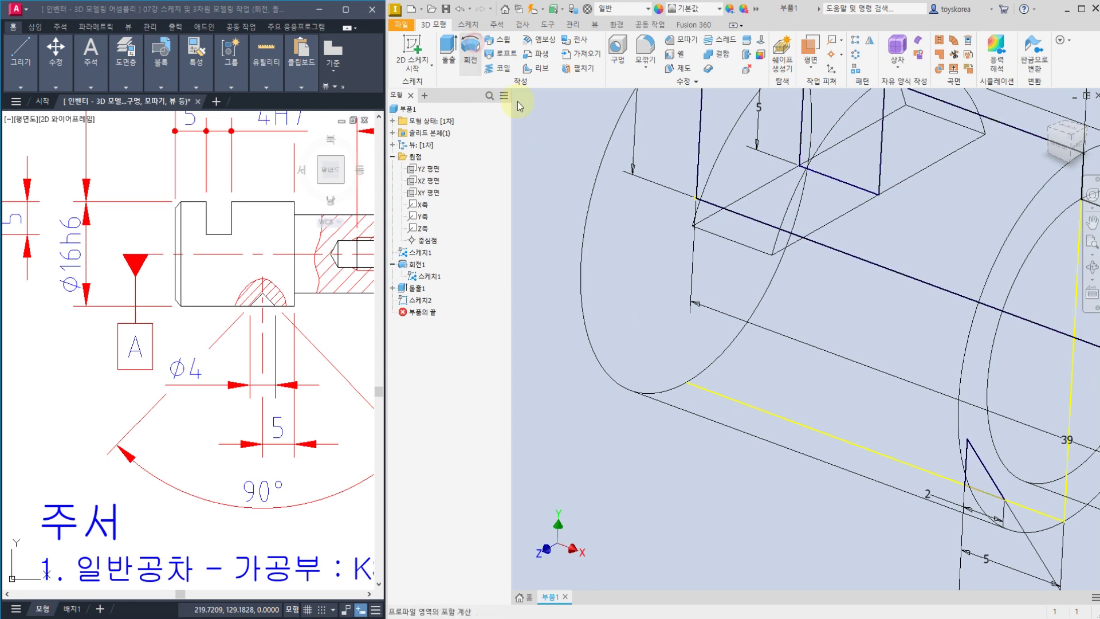
{"action": "scroll", "coordinate": [771, 312], "scroll_direction": "down", "scroll_amount": 4}
{"action": "scroll", "coordinate": [854, 387], "scroll_direction": "up", "scroll_amount": 5}
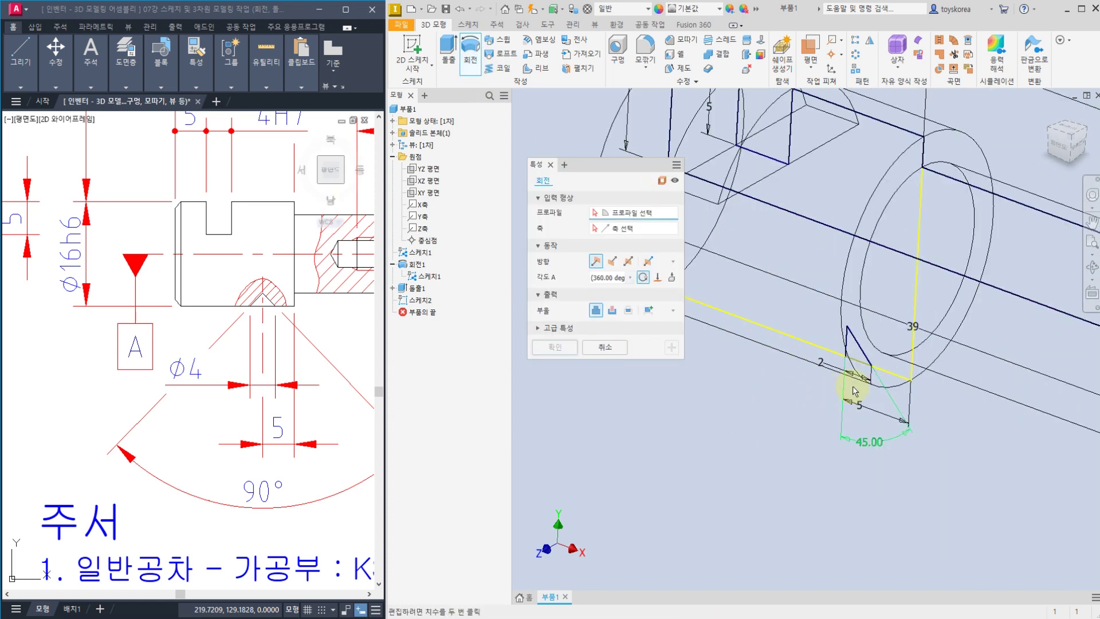
{"action": "left_click", "coordinate": [859, 358]}
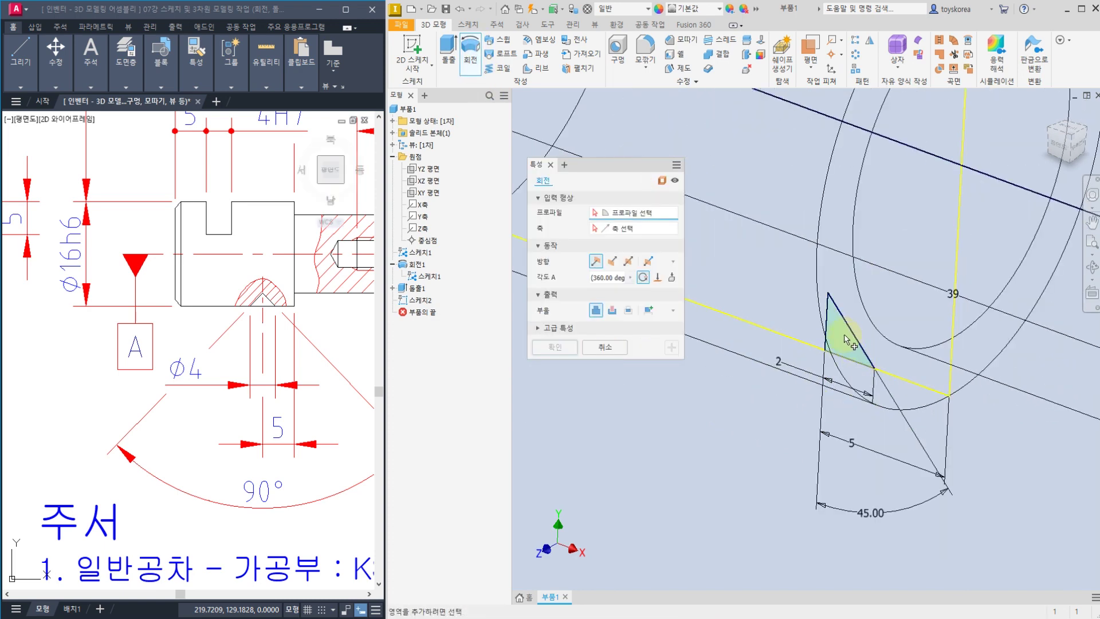
{"action": "left_click", "coordinate": [842, 337]}
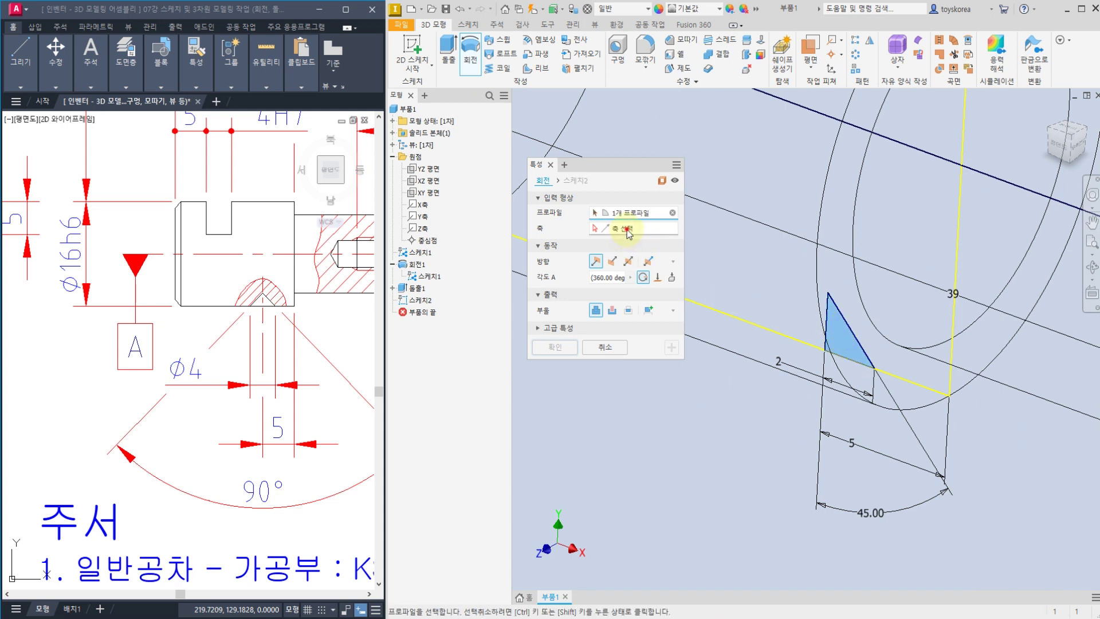
{"action": "left_click", "coordinate": [827, 316]}
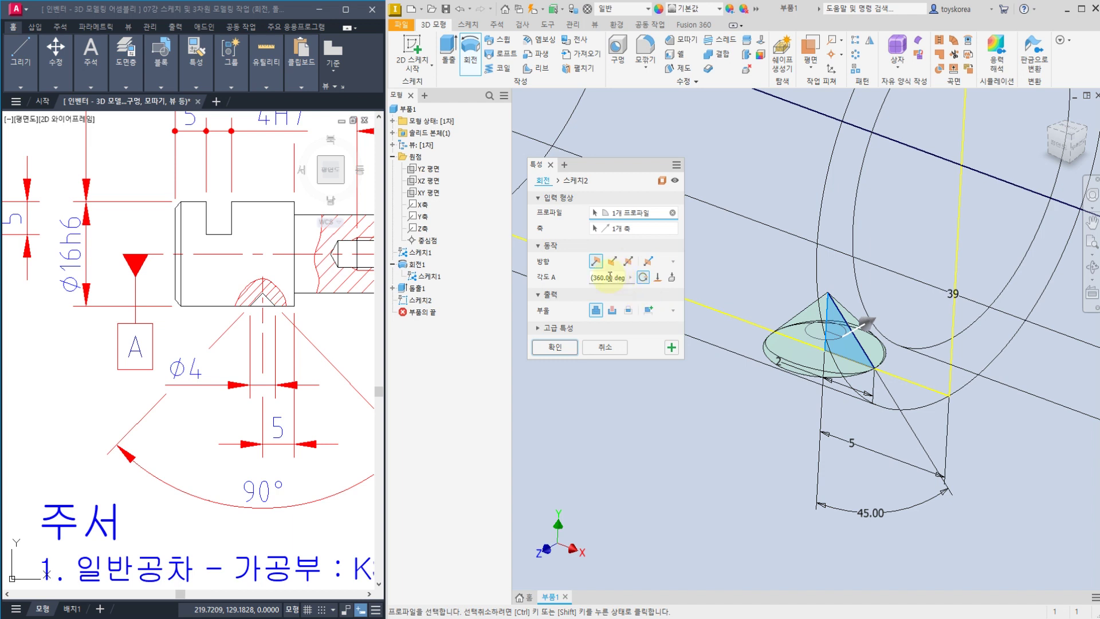
{"action": "left_click", "coordinate": [609, 310]}
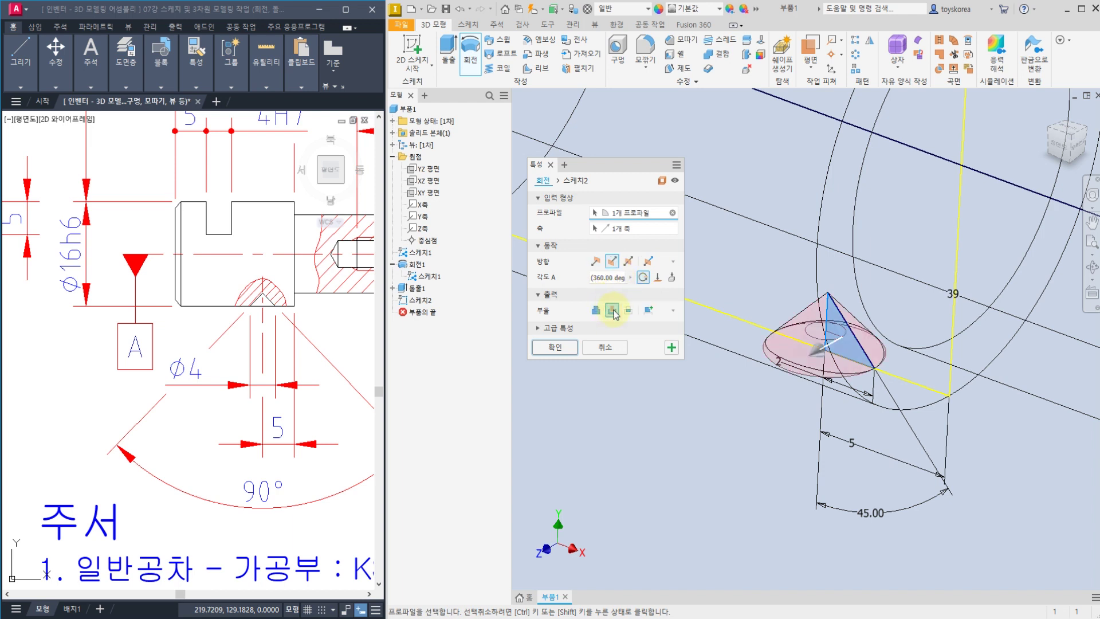
{"action": "left_click", "coordinate": [559, 347]}
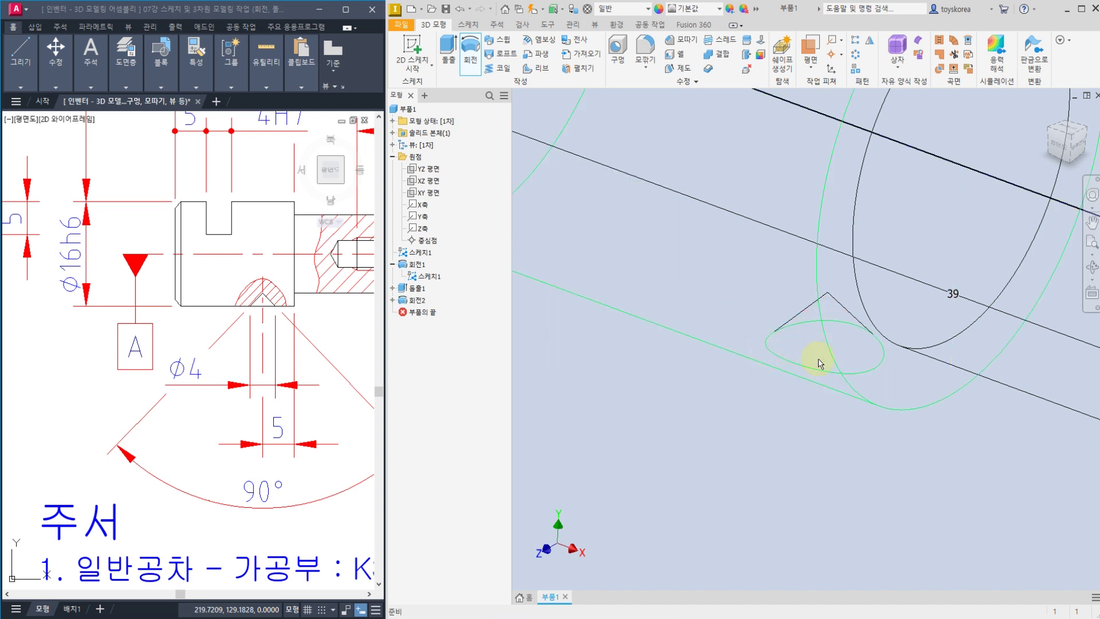
Change the model's visual style to shaded with edges and inspect the conical recess from the underside.
{"action": "left_click", "coordinate": [595, 25]}
{"action": "left_click", "coordinate": [580, 67]}
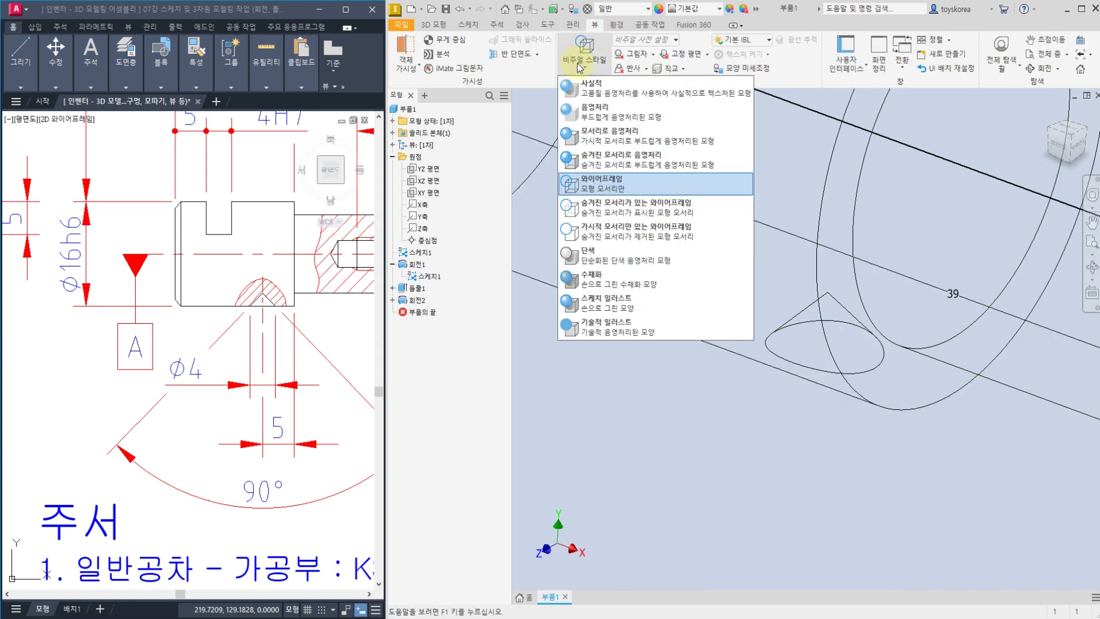
{"action": "left_click", "coordinate": [612, 137]}
{"action": "scroll", "coordinate": [716, 321], "scroll_direction": "up", "scroll_amount": 5}
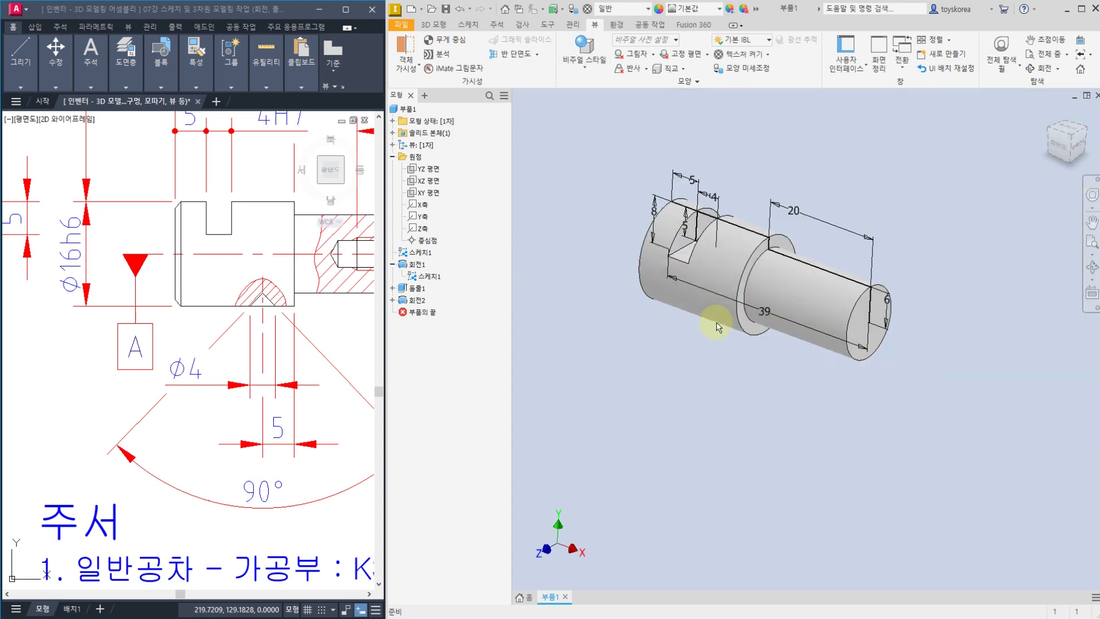
{"action": "scroll", "coordinate": [721, 255], "scroll_direction": "down", "scroll_amount": 8}
{"action": "scroll", "coordinate": [811, 223], "scroll_direction": "up", "scroll_amount": 6}
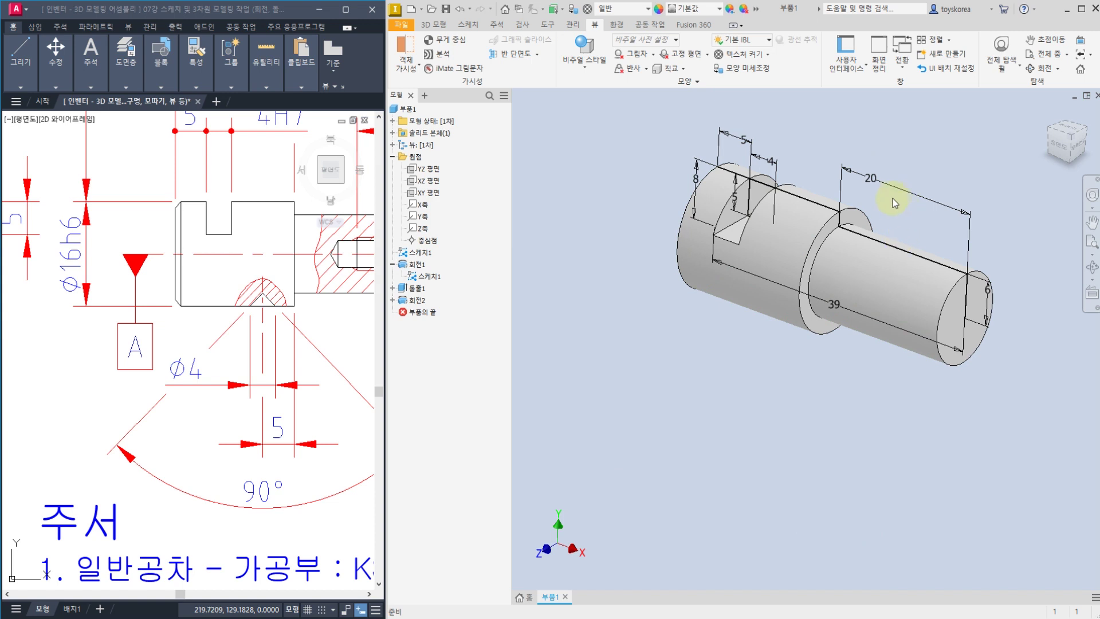
{"action": "middle_click_drag", "start_coordinate": [838, 166], "coordinate": [888, 99], "text": "shift"}
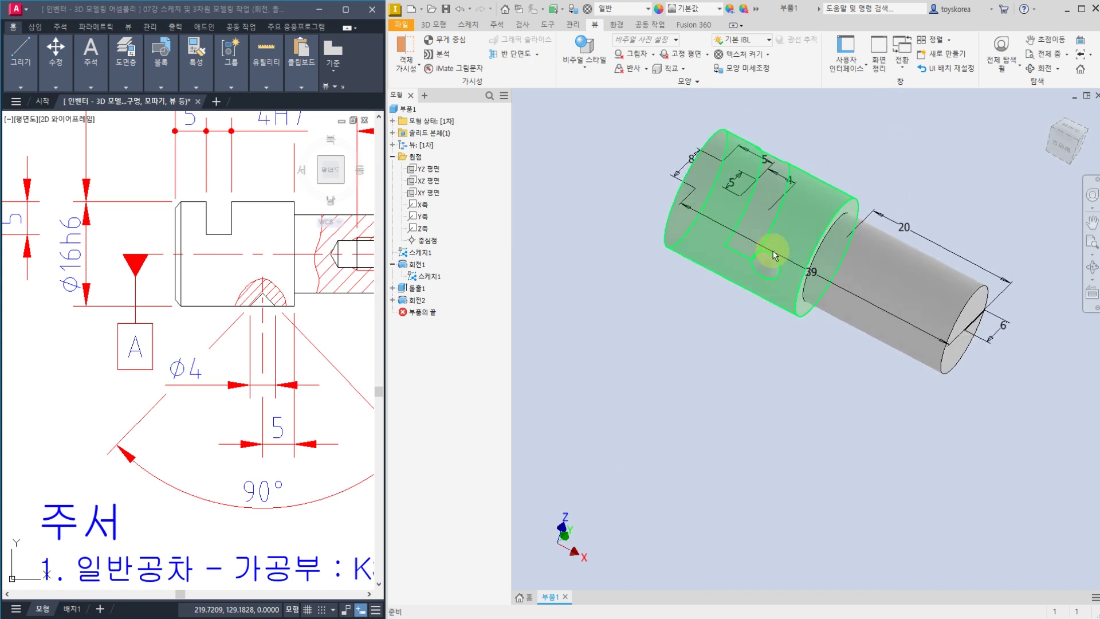
{"action": "scroll", "coordinate": [754, 284], "scroll_direction": "down", "scroll_amount": 4}
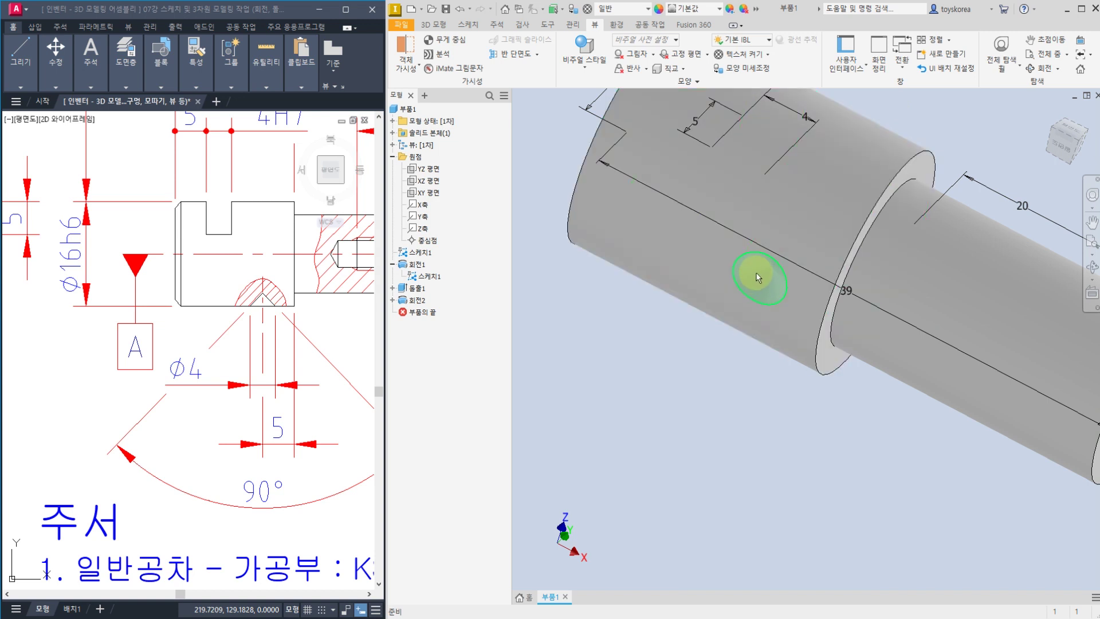
{"action": "scroll", "coordinate": [759, 277], "scroll_direction": "up", "scroll_amount": 5}
{"action": "middle_click_drag", "start_coordinate": [820, 179], "coordinate": [787, 256], "text": "shift"}
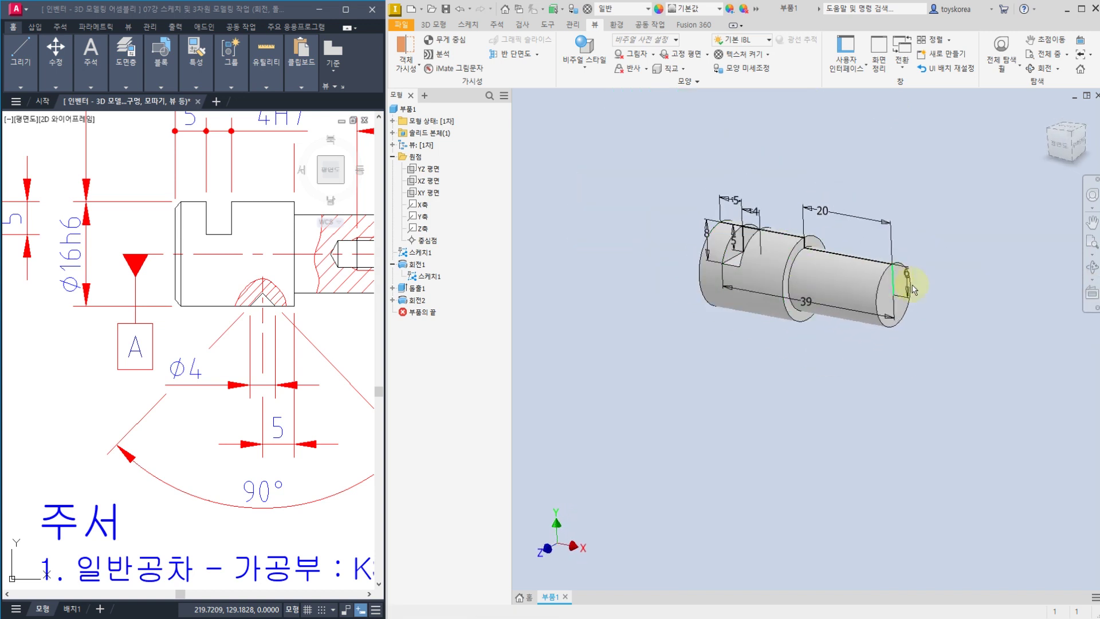
{"action": "scroll", "coordinate": [905, 287], "scroll_direction": "down", "scroll_amount": 6}
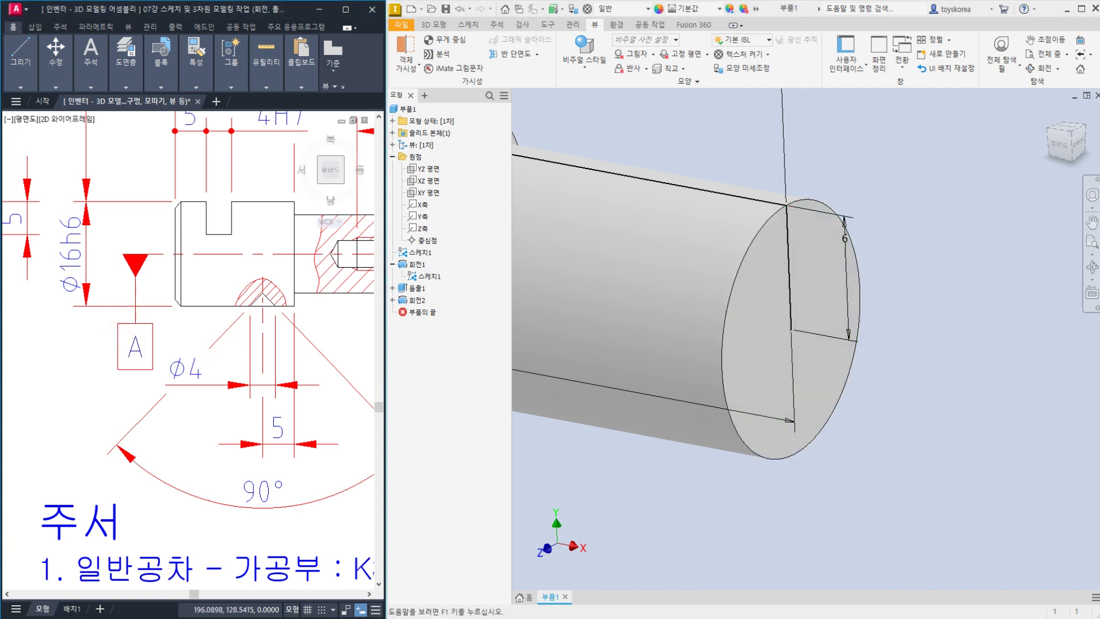
{"action": "scroll", "coordinate": [9, 441], "scroll_direction": "down", "scroll_amount": 2}
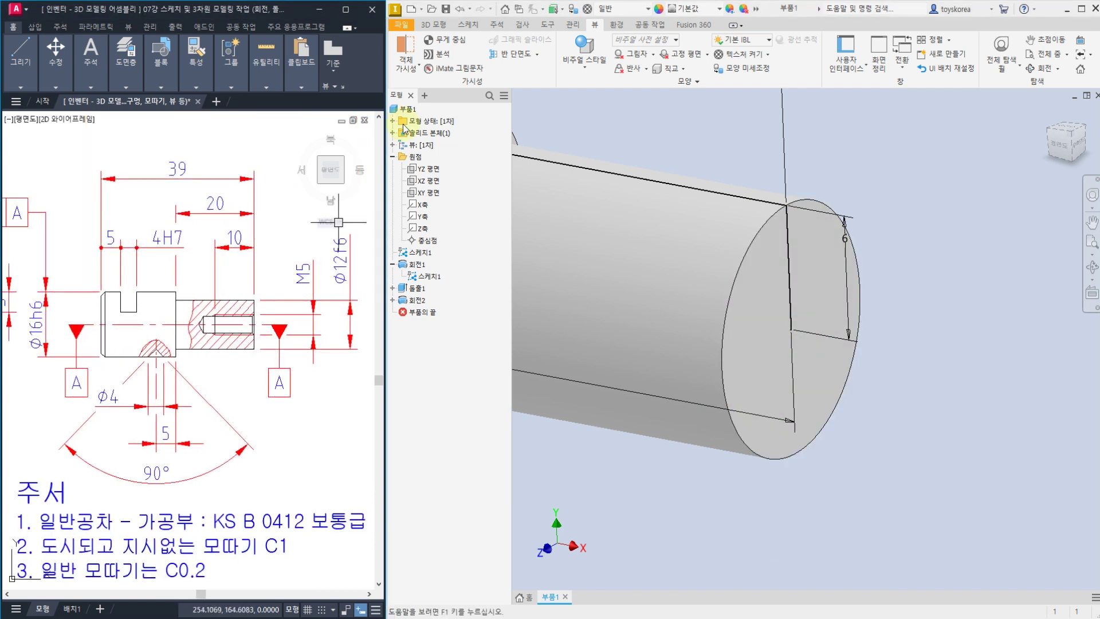
{"action": "left_click", "coordinate": [446, 27]}
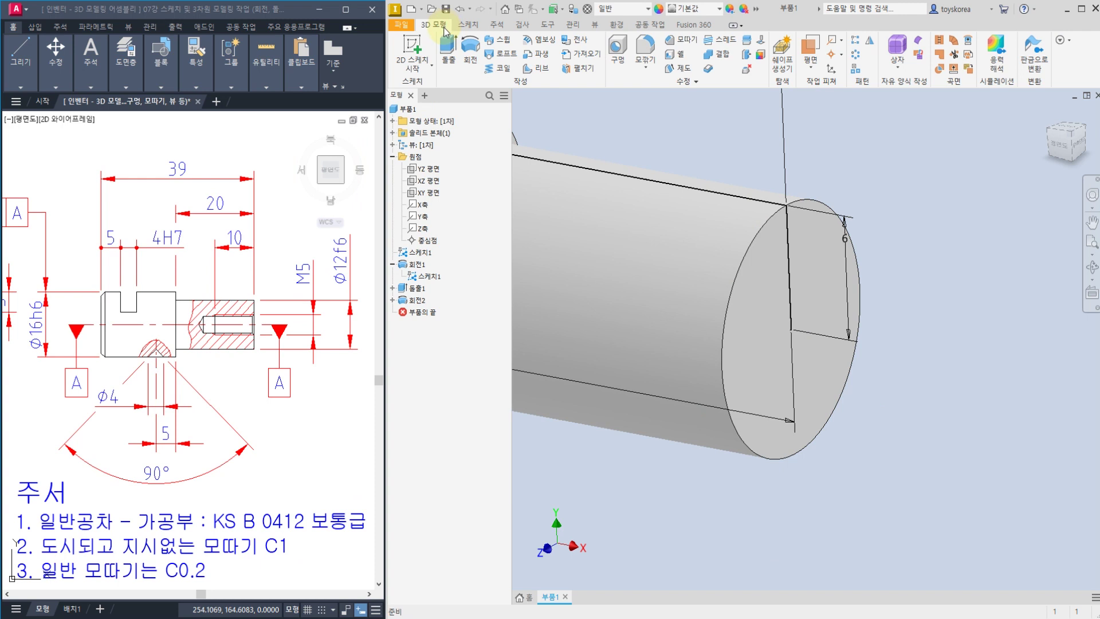
{"action": "left_click", "coordinate": [619, 49]}
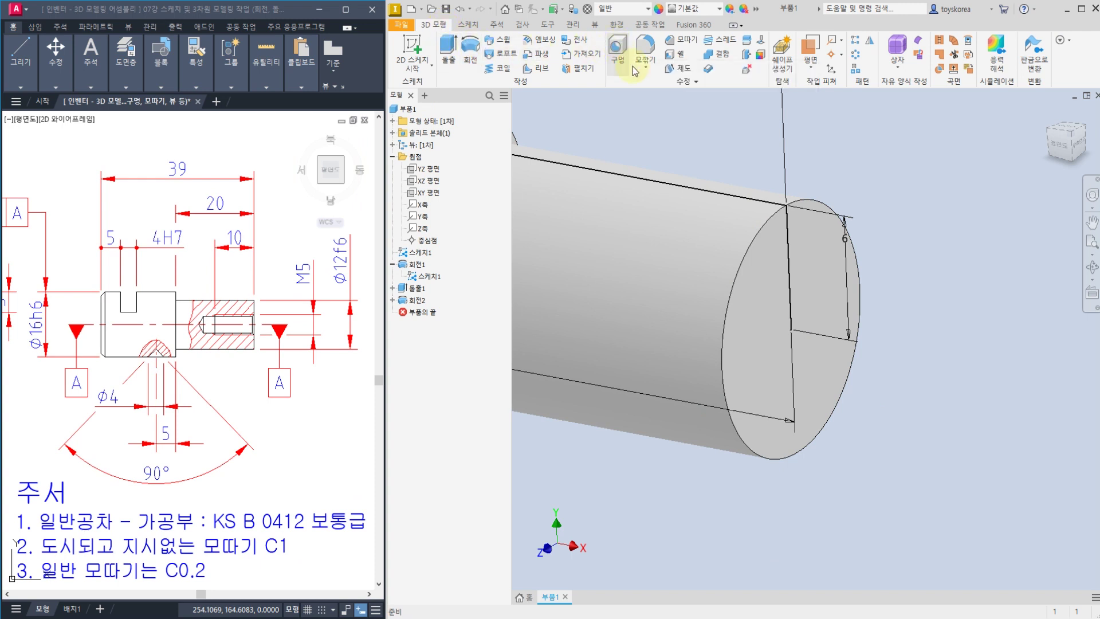
{"action": "left_click", "coordinate": [791, 331]}
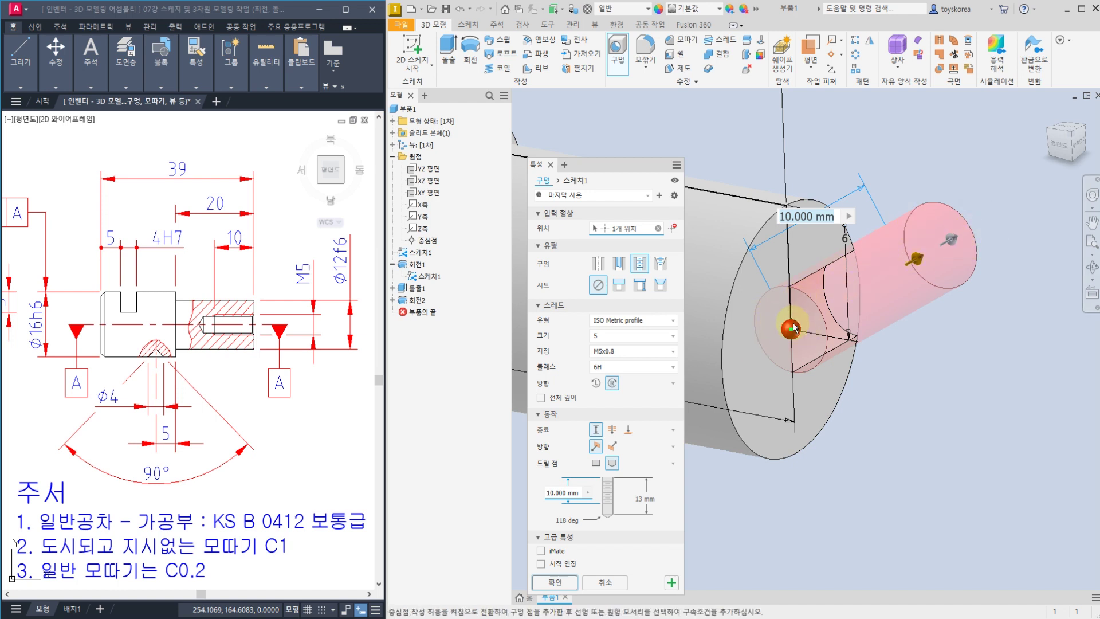
{"action": "mouse_move", "coordinate": [945, 238]}
{"action": "left_mouse_down"}
{"action": "mouse_move", "coordinate": [877, 280]}
{"action": "mouse_move", "coordinate": [958, 250]}
{"action": "left_mouse_up"}
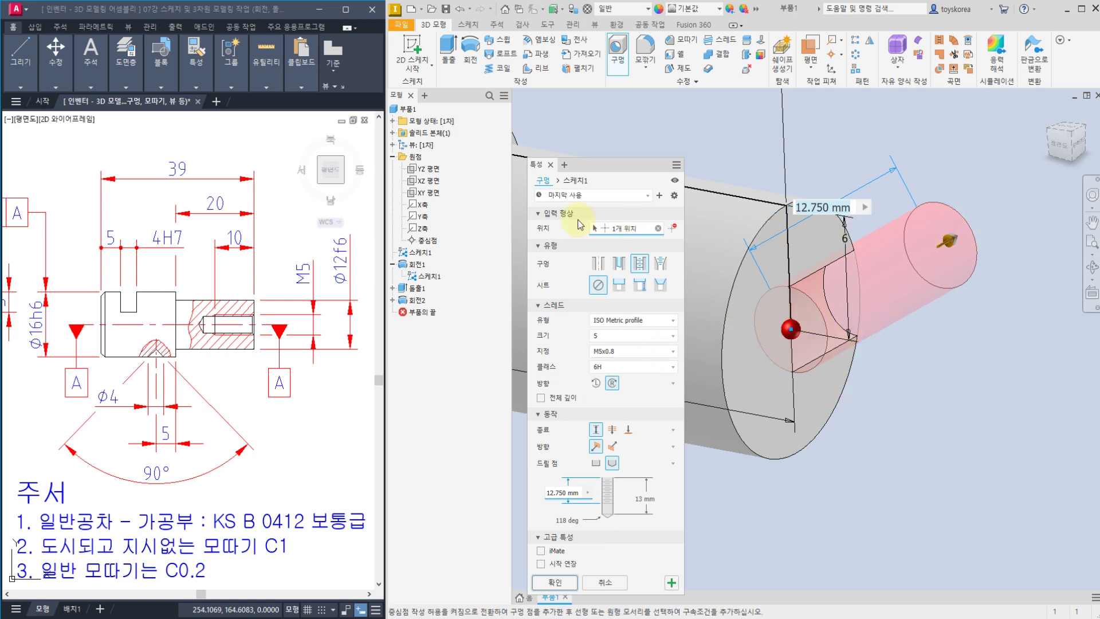
{"action": "left_click_drag", "start_coordinate": [607, 166], "coordinate": [682, 133]}
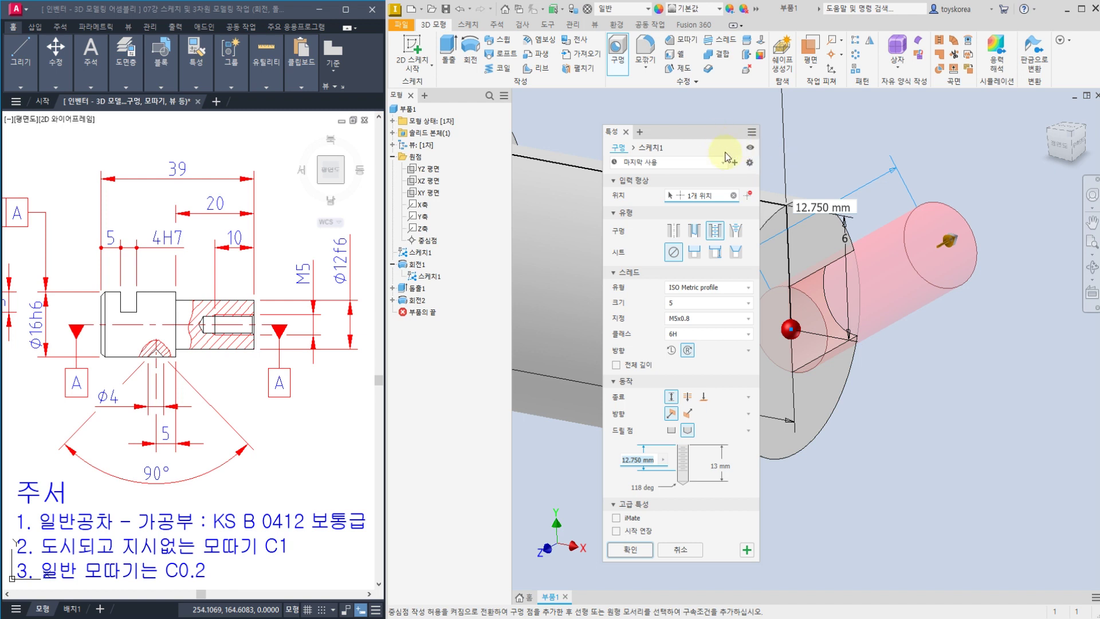
{"action": "key", "text": "Escape"}
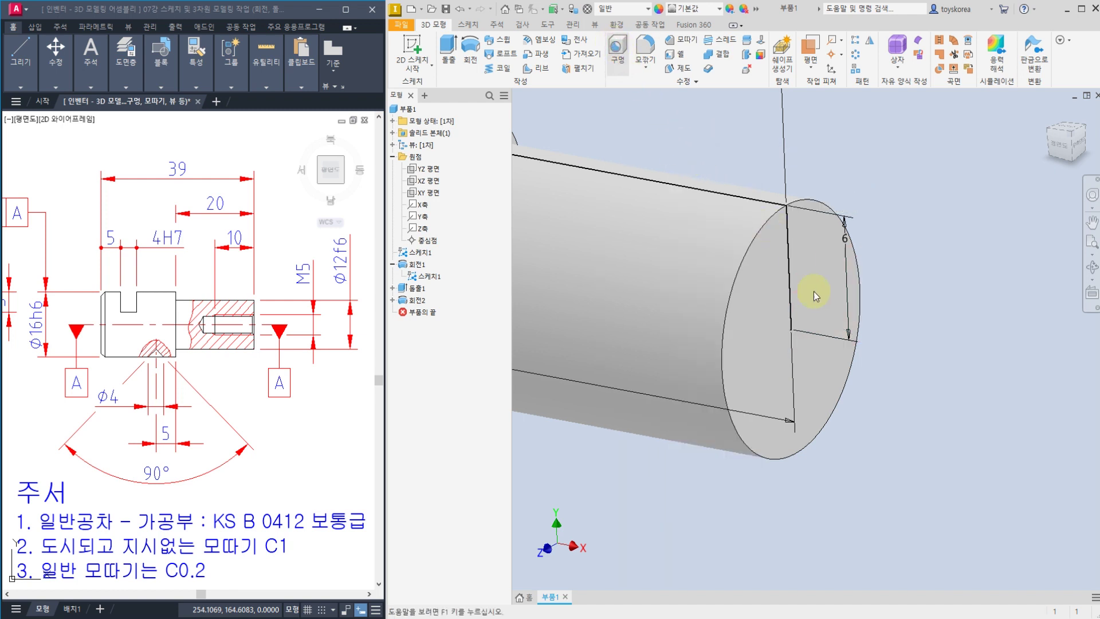
Start a tapped hole on the small-diameter end face and align its centre with the shaft axis.
{"action": "key", "text": "h"}
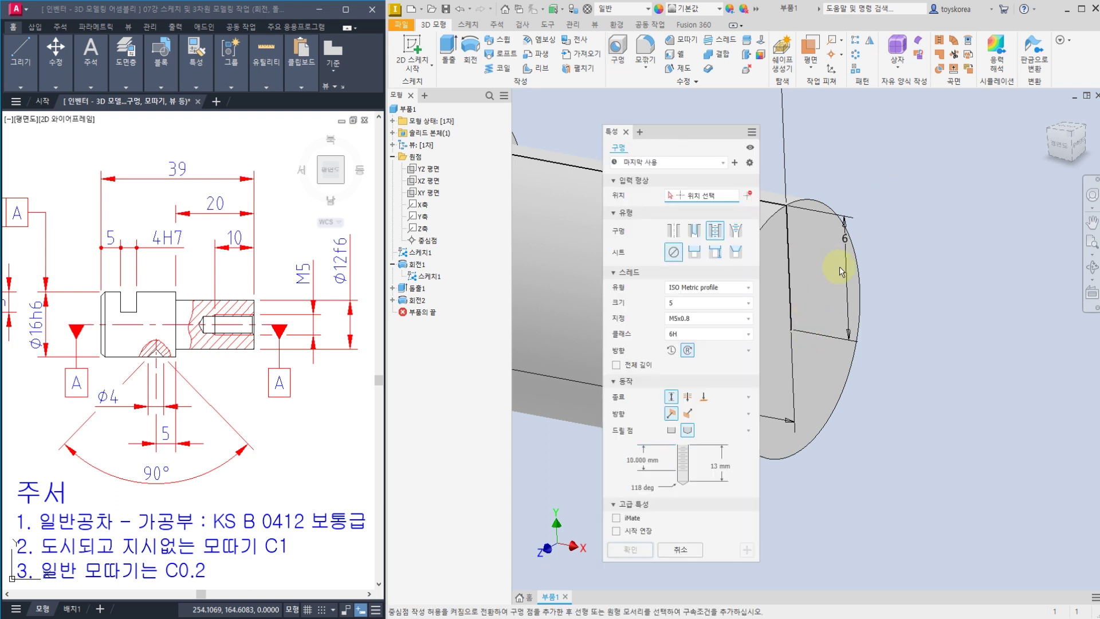
{"action": "scroll", "coordinate": [889, 266], "scroll_direction": "down", "scroll_amount": 4}
{"action": "scroll", "coordinate": [860, 278], "scroll_direction": "up", "scroll_amount": 3}
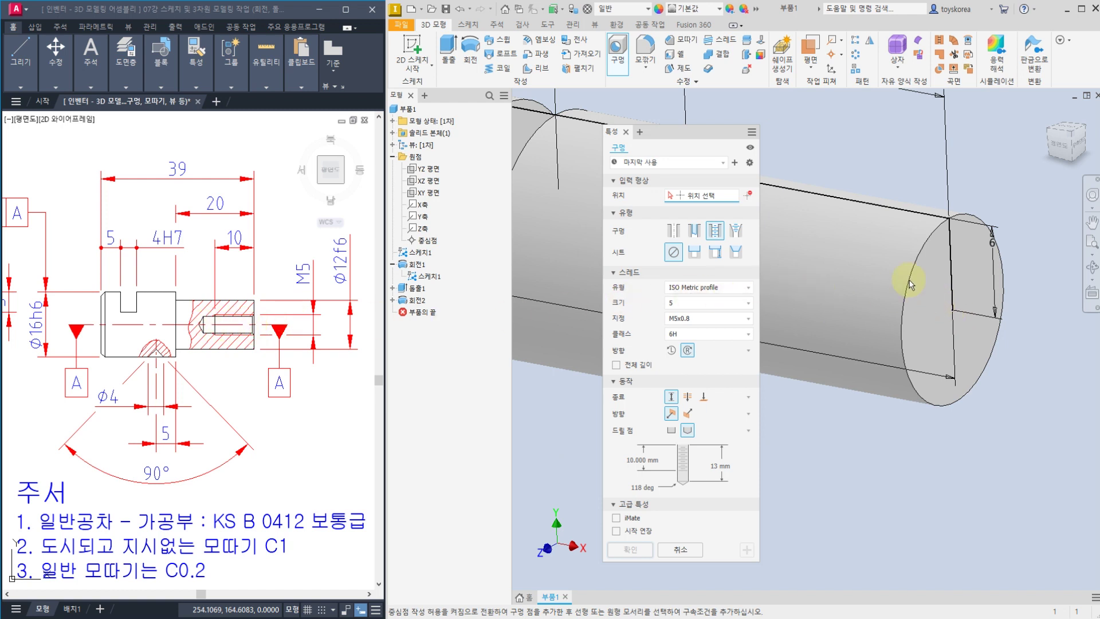
{"action": "left_click", "coordinate": [747, 197]}
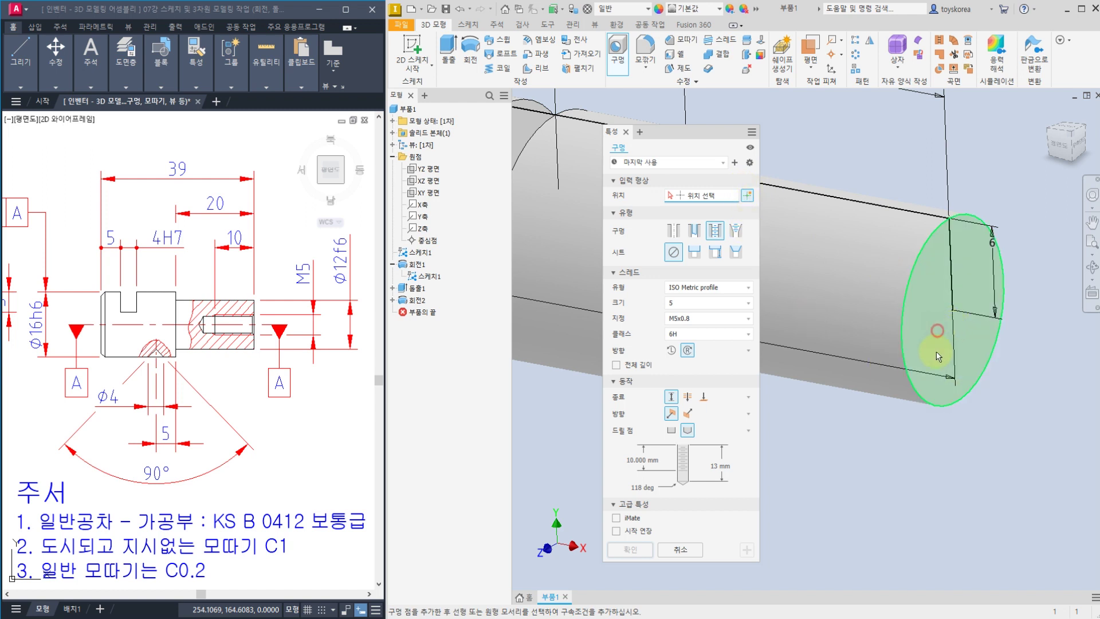
{"action": "left_click", "coordinate": [937, 331]}
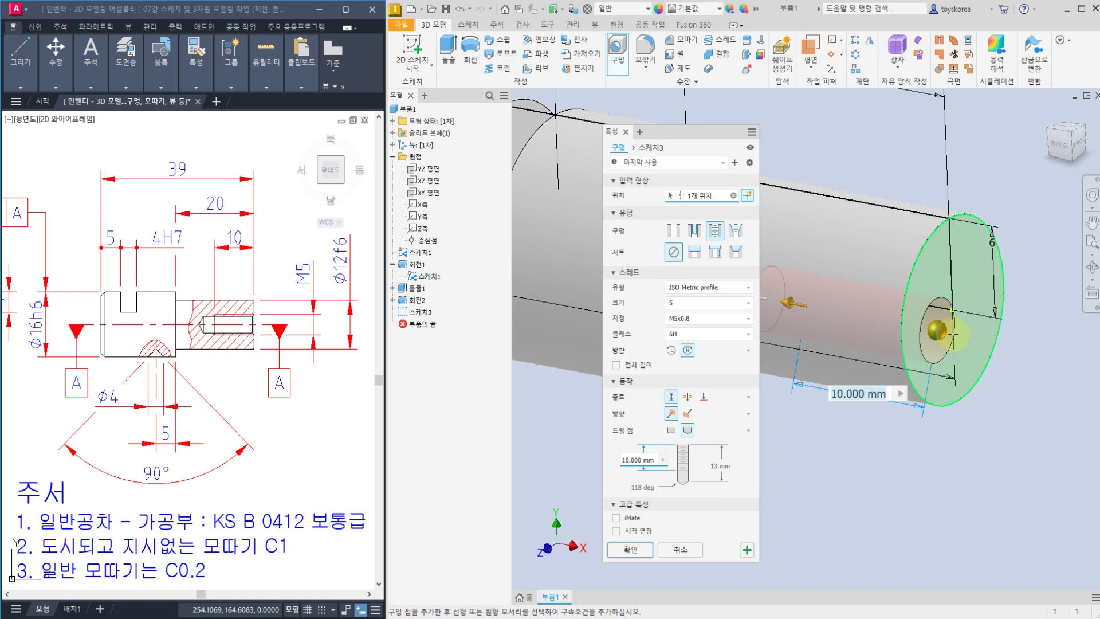
{"action": "scroll", "coordinate": [996, 337], "scroll_direction": "up", "scroll_amount": 3}
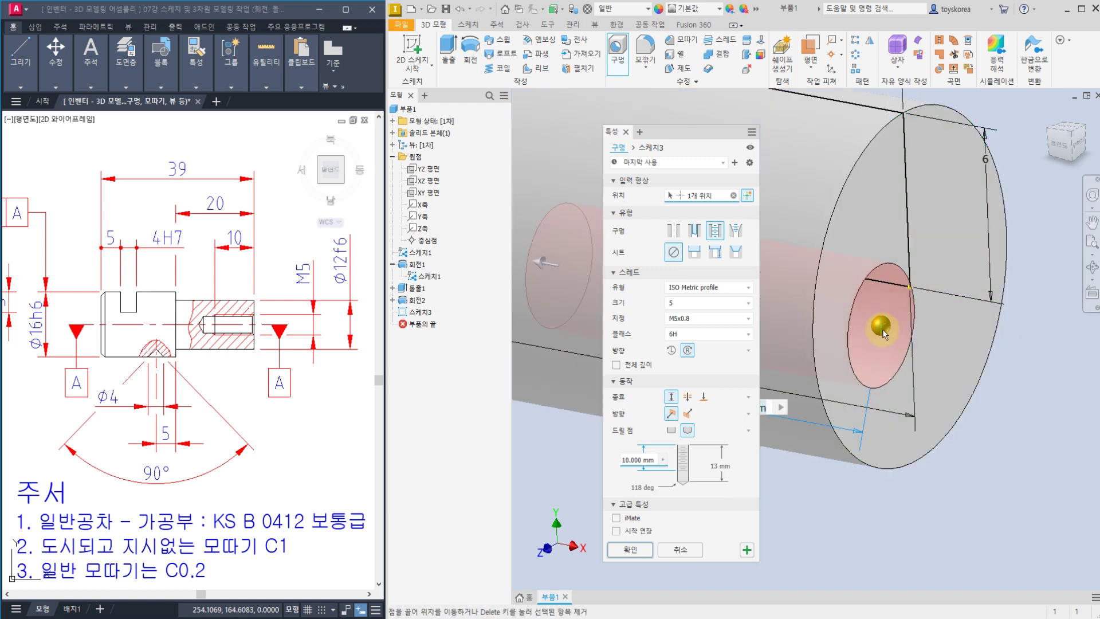
{"action": "mouse_move", "coordinate": [882, 326]}
{"action": "left_mouse_down"}
{"action": "mouse_move", "coordinate": [908, 307]}
{"action": "mouse_move", "coordinate": [910, 285]}
{"action": "left_mouse_up"}
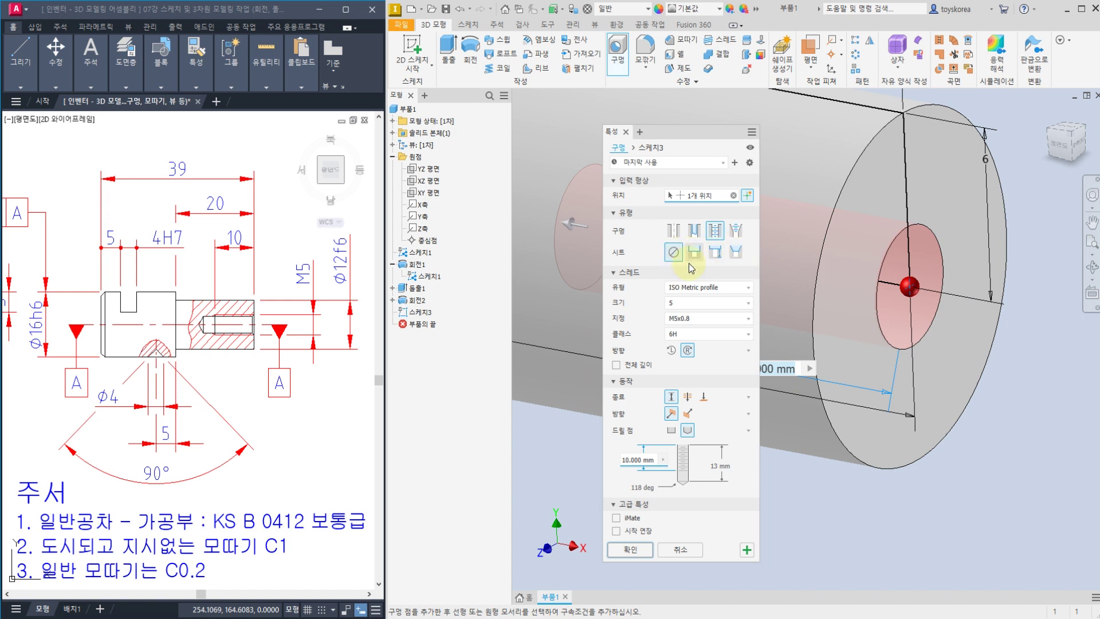
Set the hole's thread to ISO Metric profile, size 5, designation M5x0.8, directed into the shaft.
{"action": "left_click", "coordinate": [692, 291]}
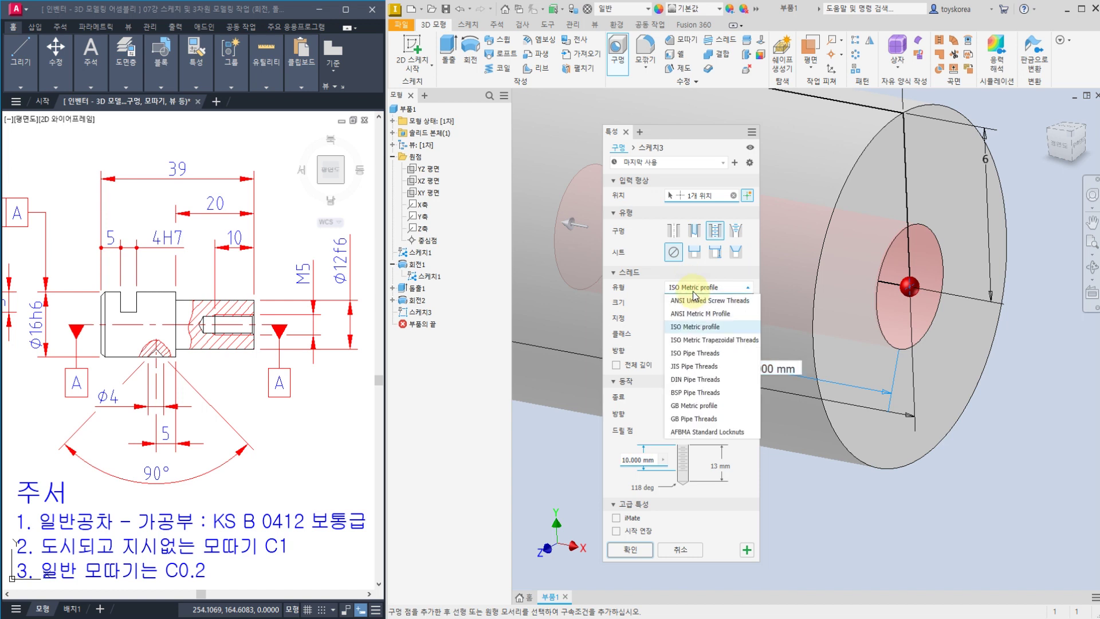
{"action": "left_click", "coordinate": [698, 333]}
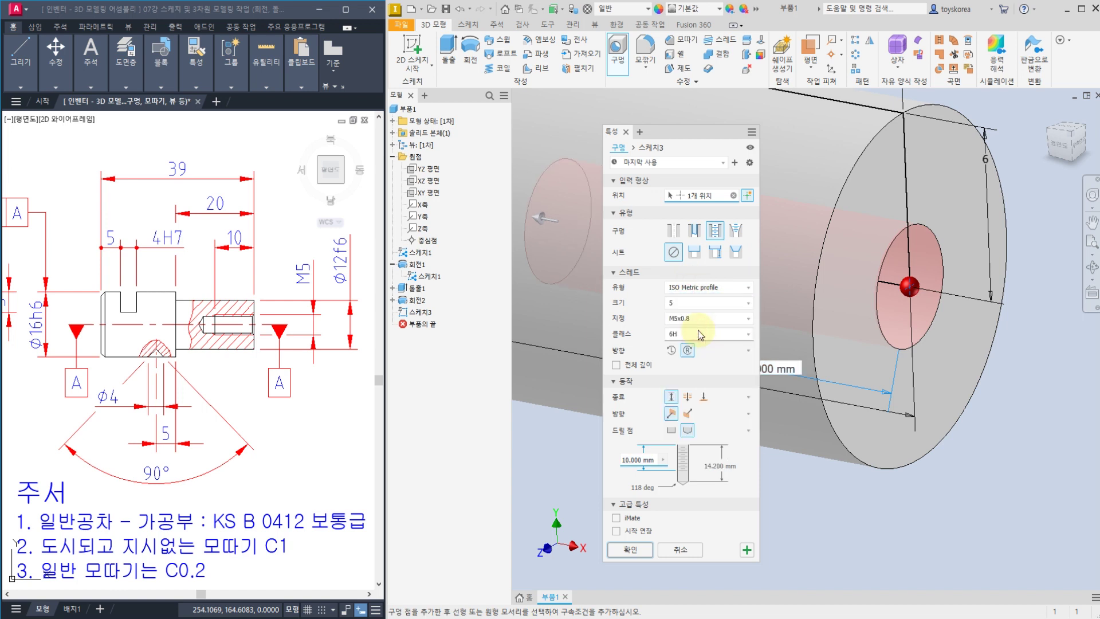
{"action": "left_click", "coordinate": [678, 307]}
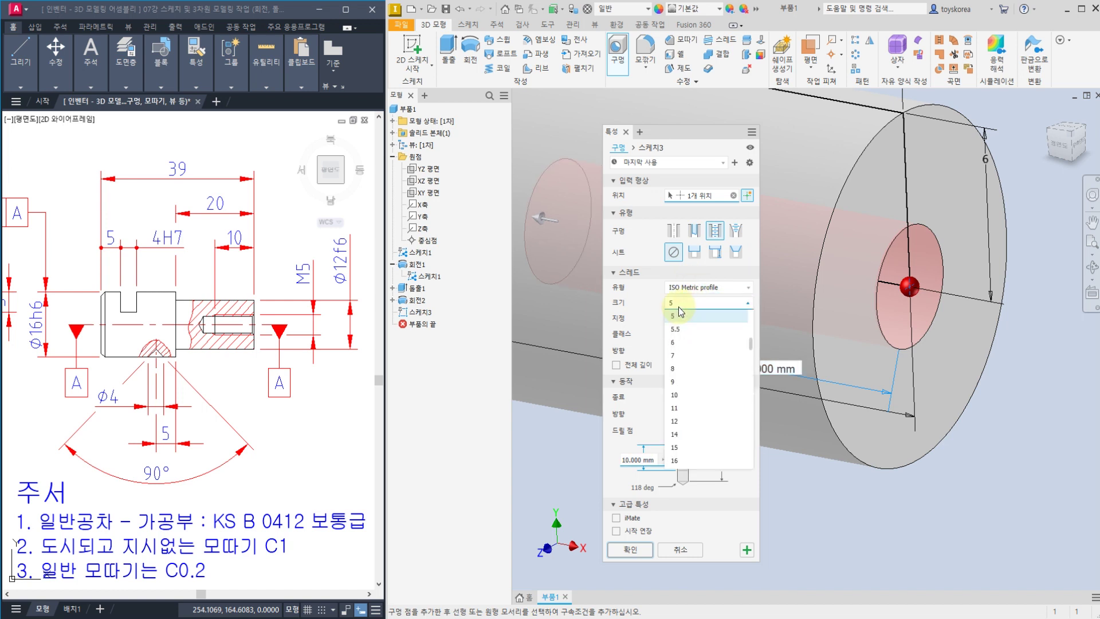
{"action": "left_click", "coordinate": [679, 307]}
{"action": "left_click", "coordinate": [682, 319]}
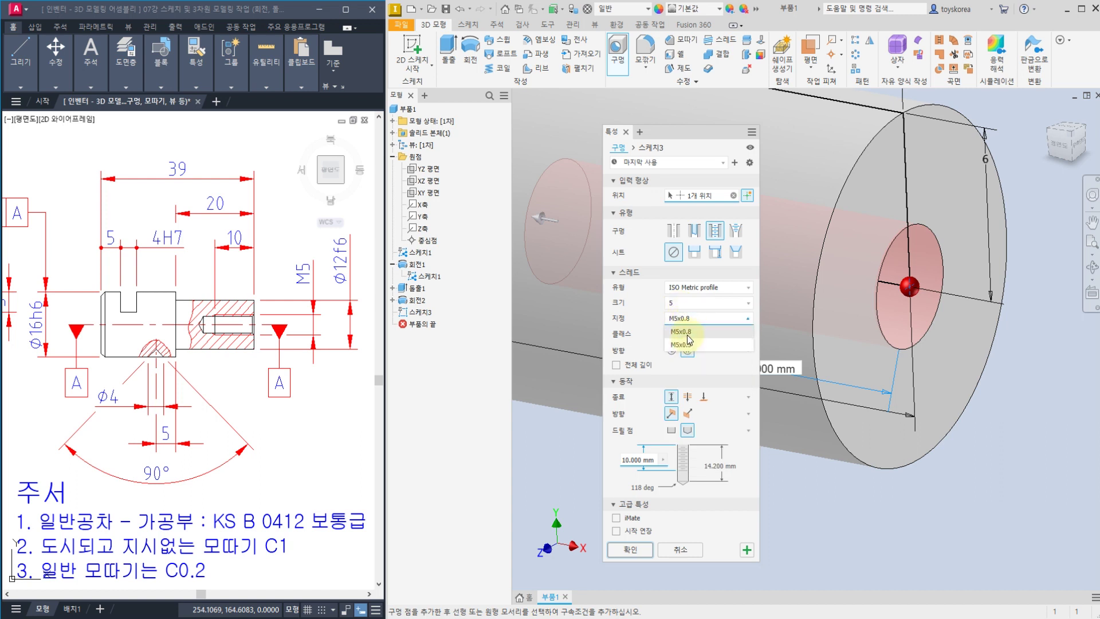
{"action": "left_click", "coordinate": [688, 322]}
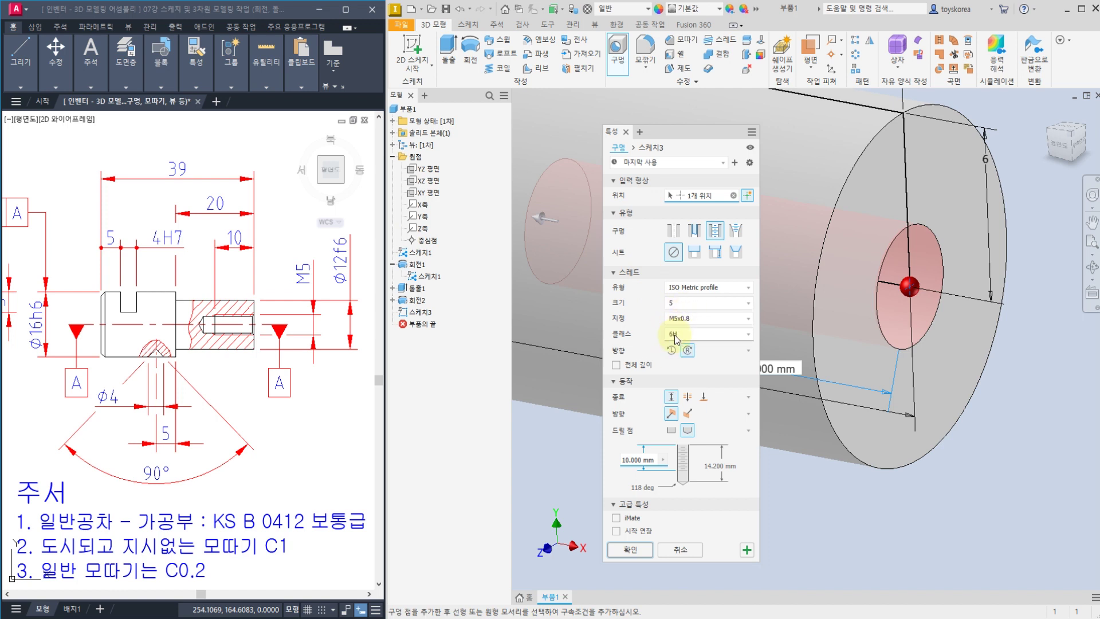
{"action": "left_click", "coordinate": [673, 414]}
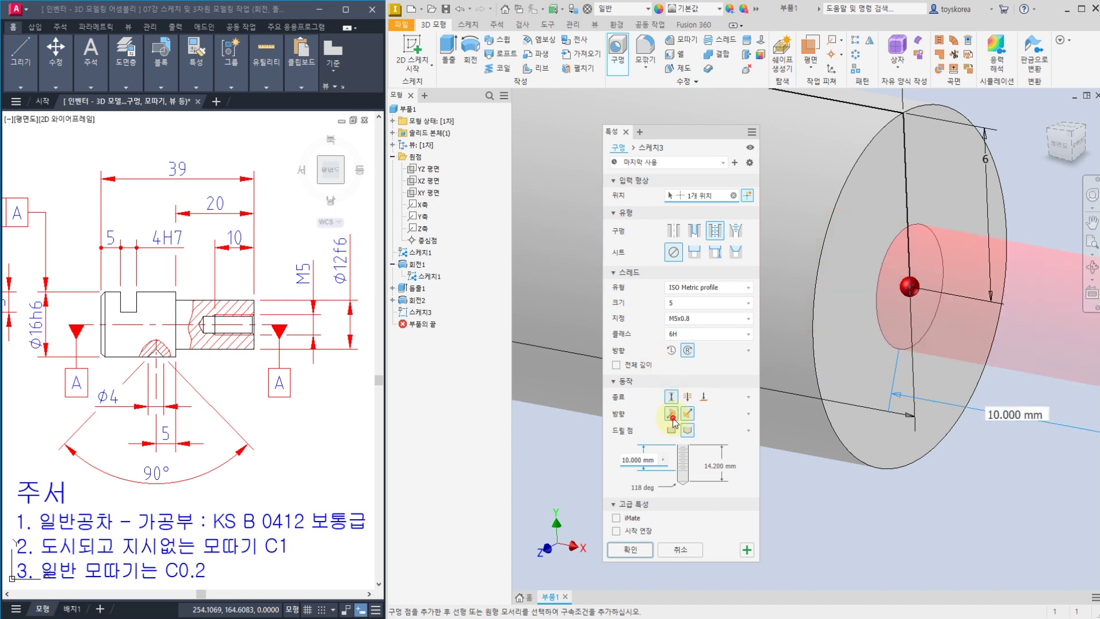
{"action": "left_click", "coordinate": [673, 421]}
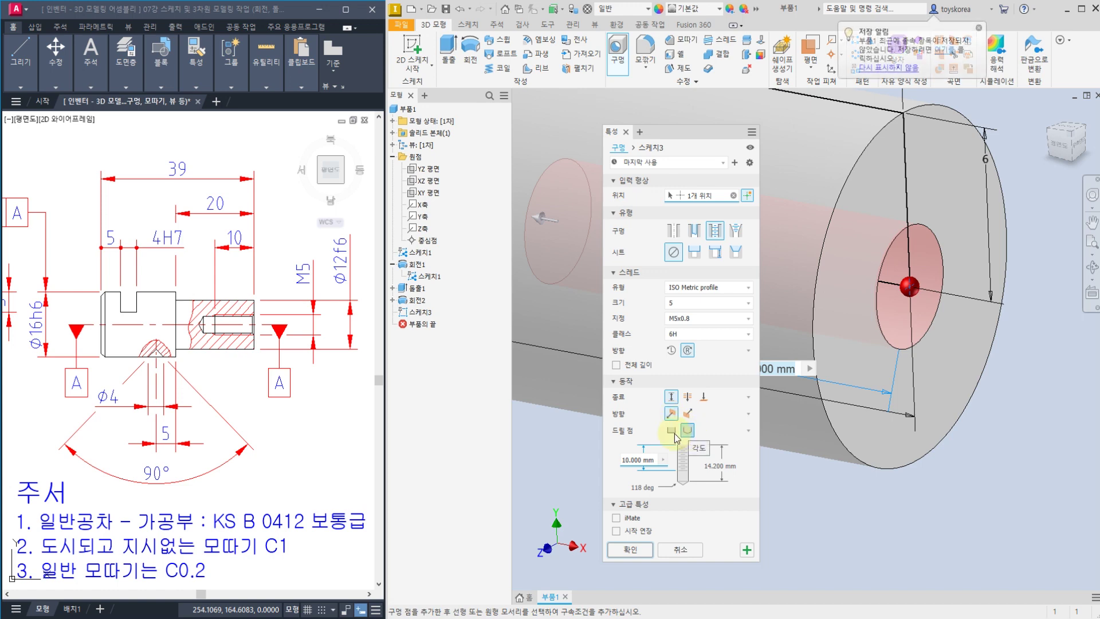
Set the hole's drill depth to 10+3 mm and create the threaded hole.
{"action": "scroll", "coordinate": [195, 319], "scroll_direction": "up", "scroll_amount": 3}
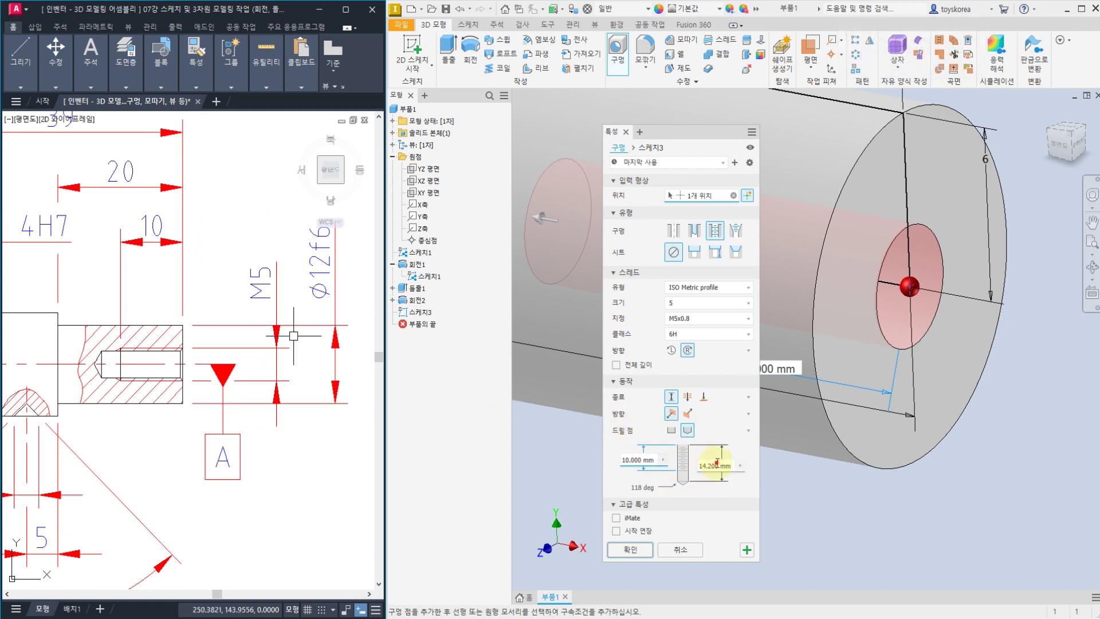
{"action": "left_click", "coordinate": [642, 460]}
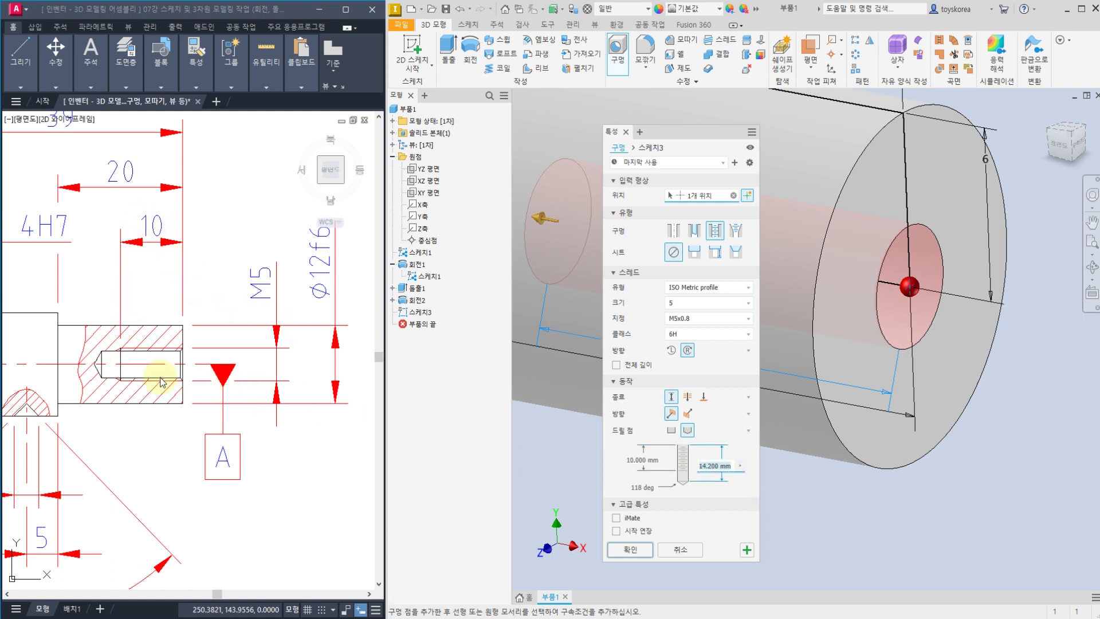
{"action": "left_click", "coordinate": [100, 353]}
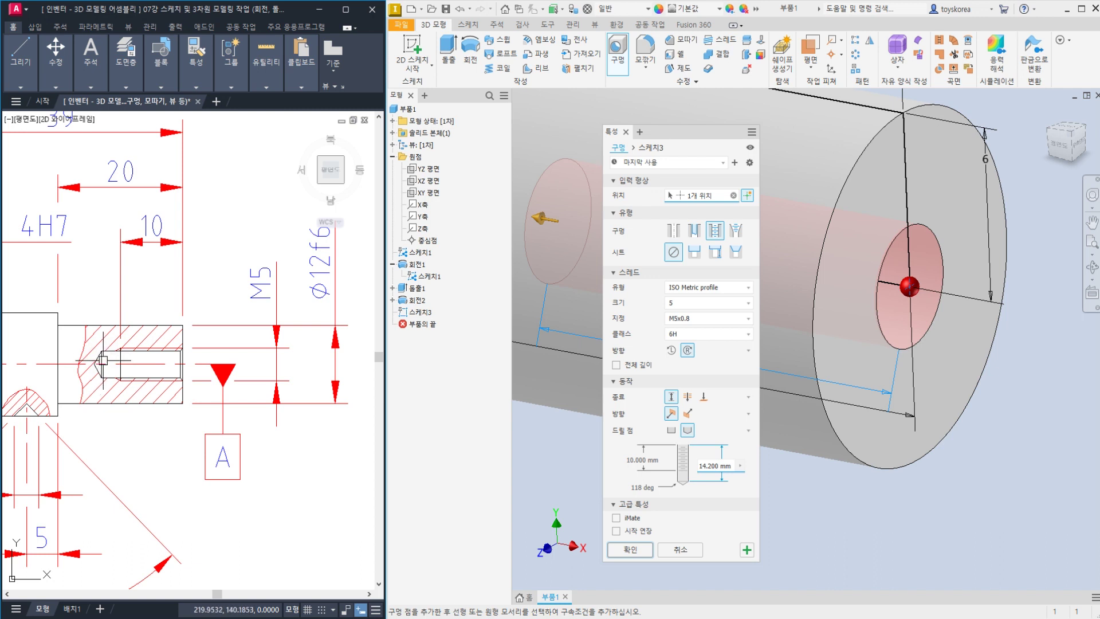
{"action": "left_click", "coordinate": [102, 361]}
{"action": "left_click", "coordinate": [120, 359]}
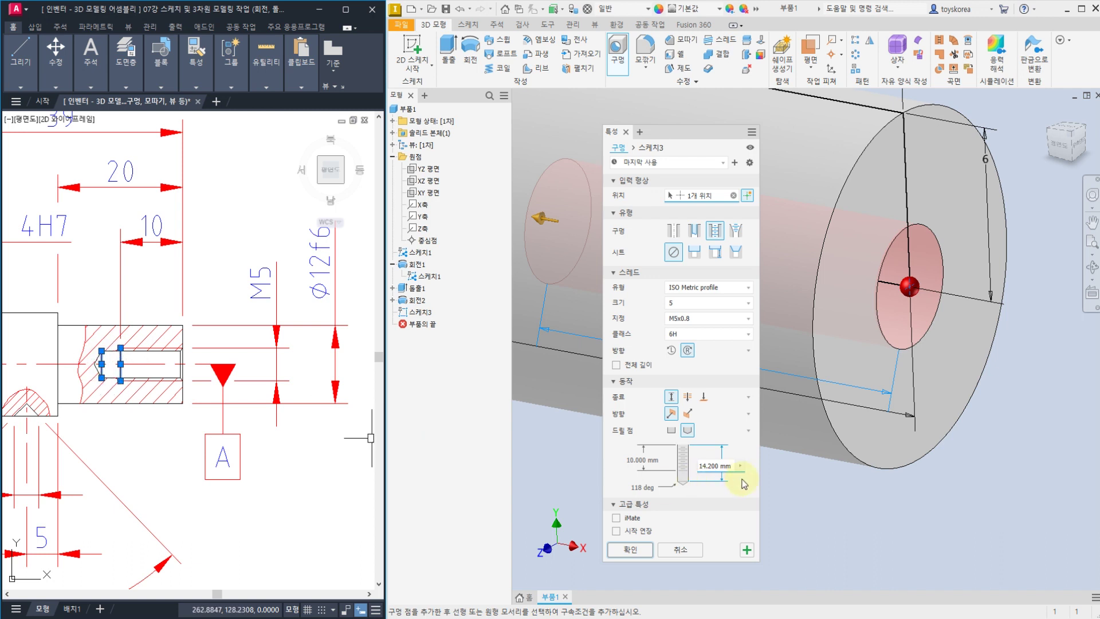
{"action": "left_click", "coordinate": [636, 460]}
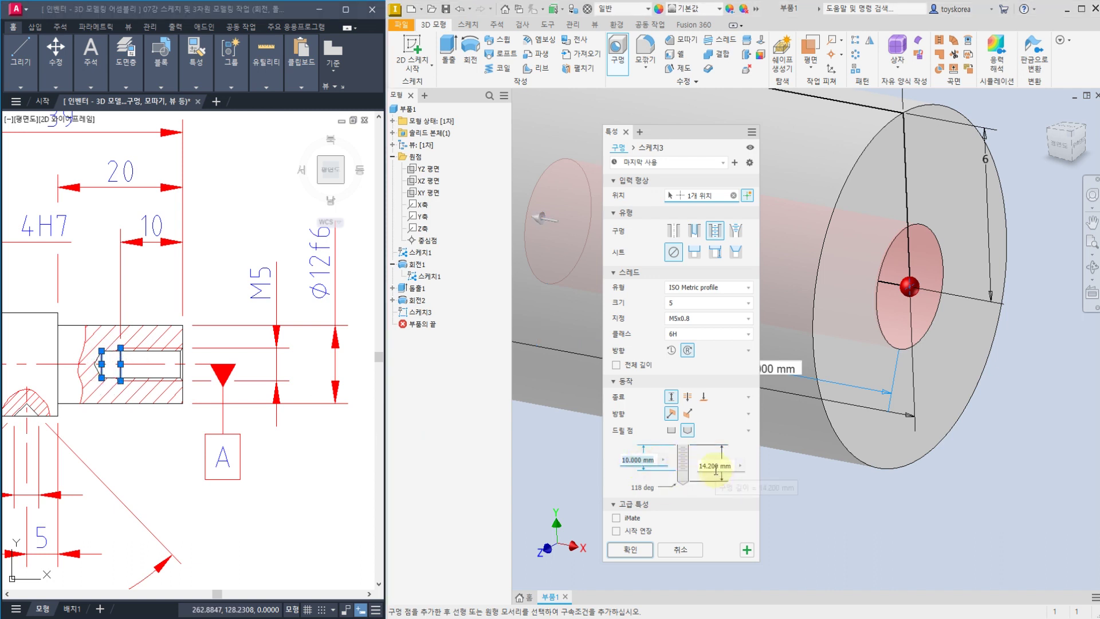
{"action": "left_click", "coordinate": [715, 467]}
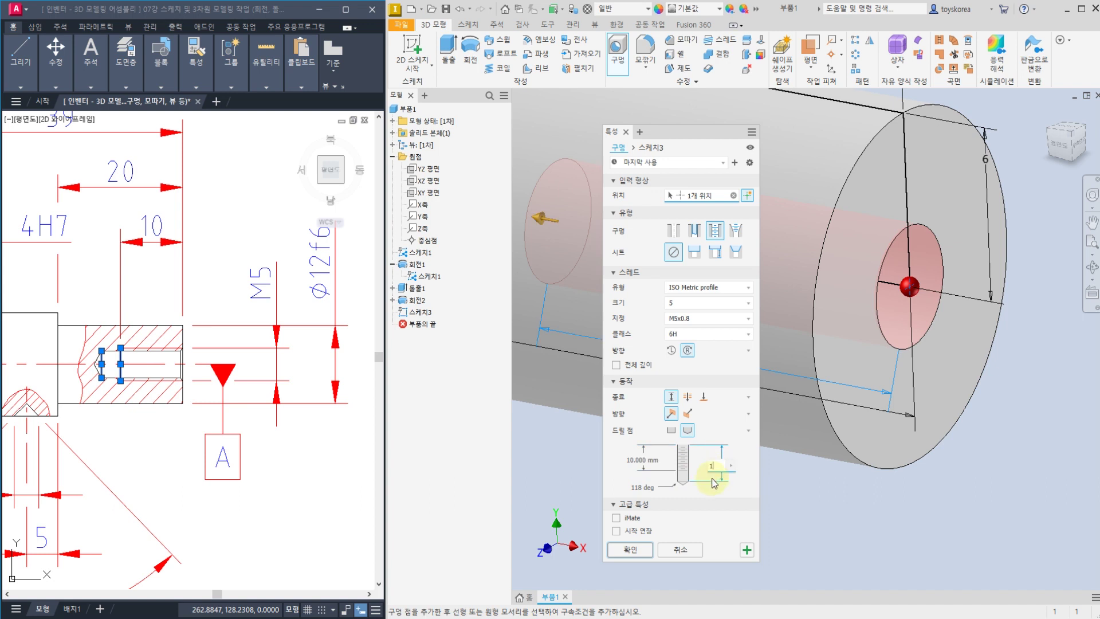
{"action": "type", "text": "10+3"}
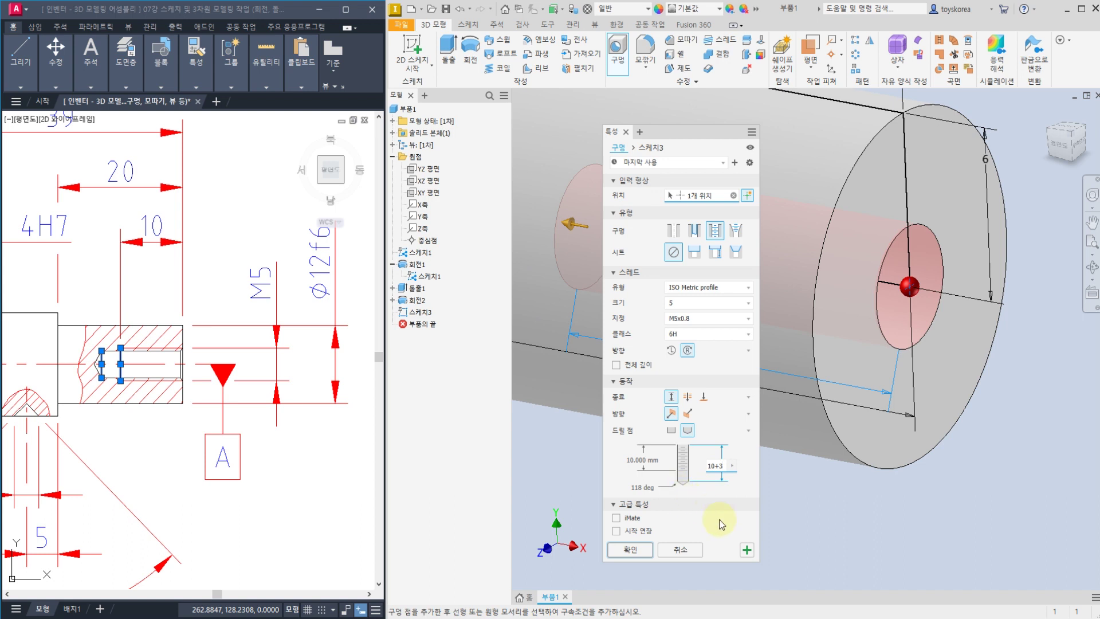
{"action": "left_click", "coordinate": [631, 550]}
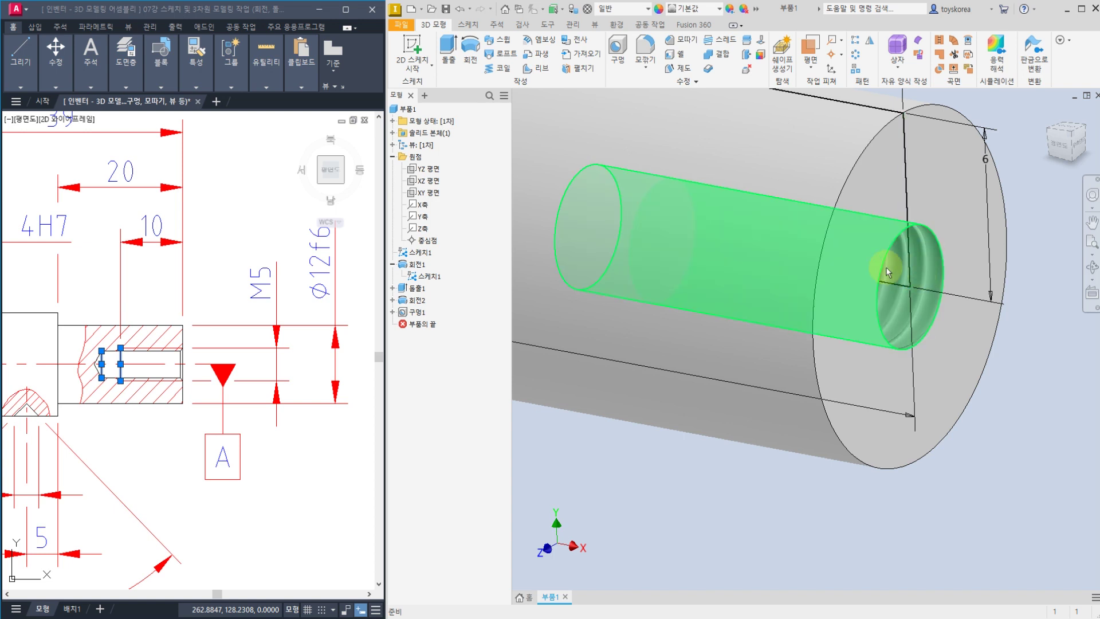
Chamfer the threaded hole's entry edge on the end face with a distance of 0.5 mm.
{"action": "middle_click_drag", "start_coordinate": [864, 339], "coordinate": [825, 315], "text": "shift"}
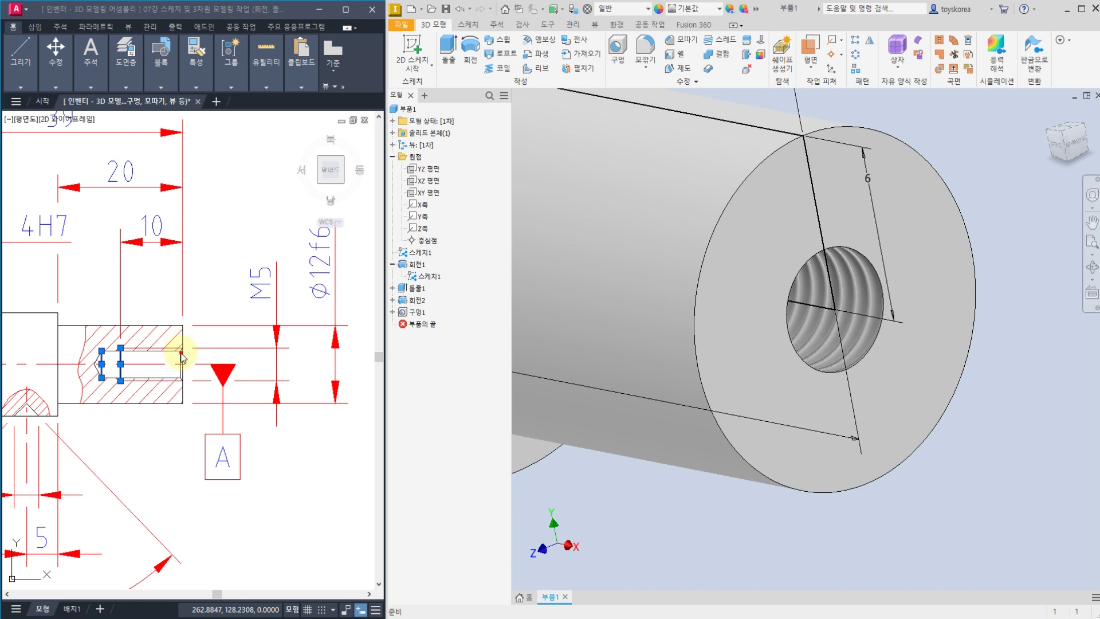
{"action": "scroll", "coordinate": [181, 358], "scroll_direction": "up", "scroll_amount": 4}
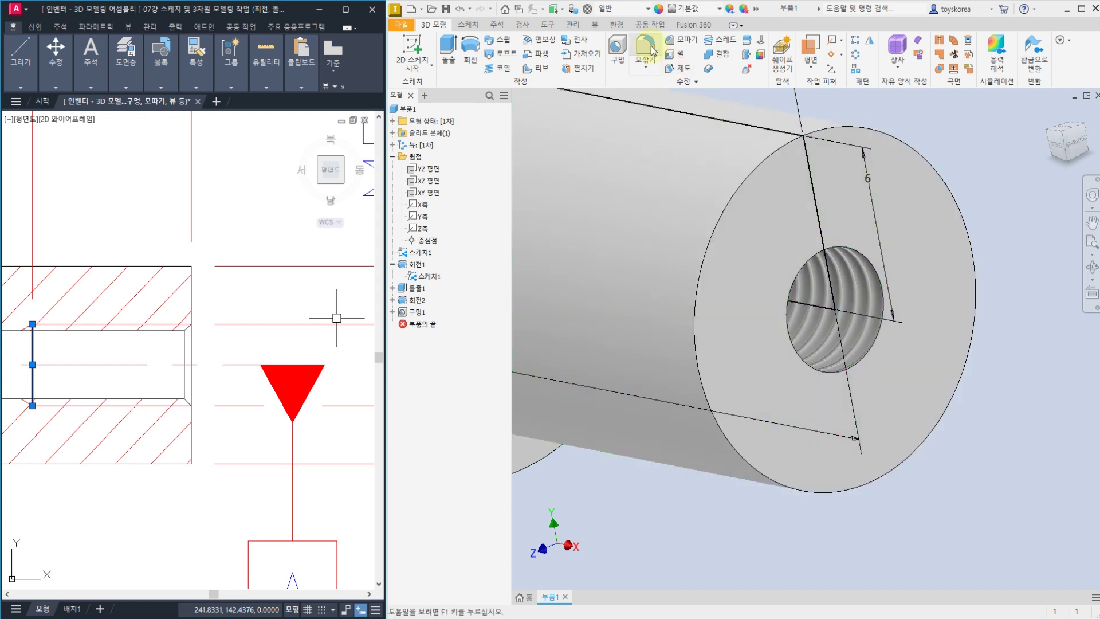
{"action": "left_click", "coordinate": [672, 40]}
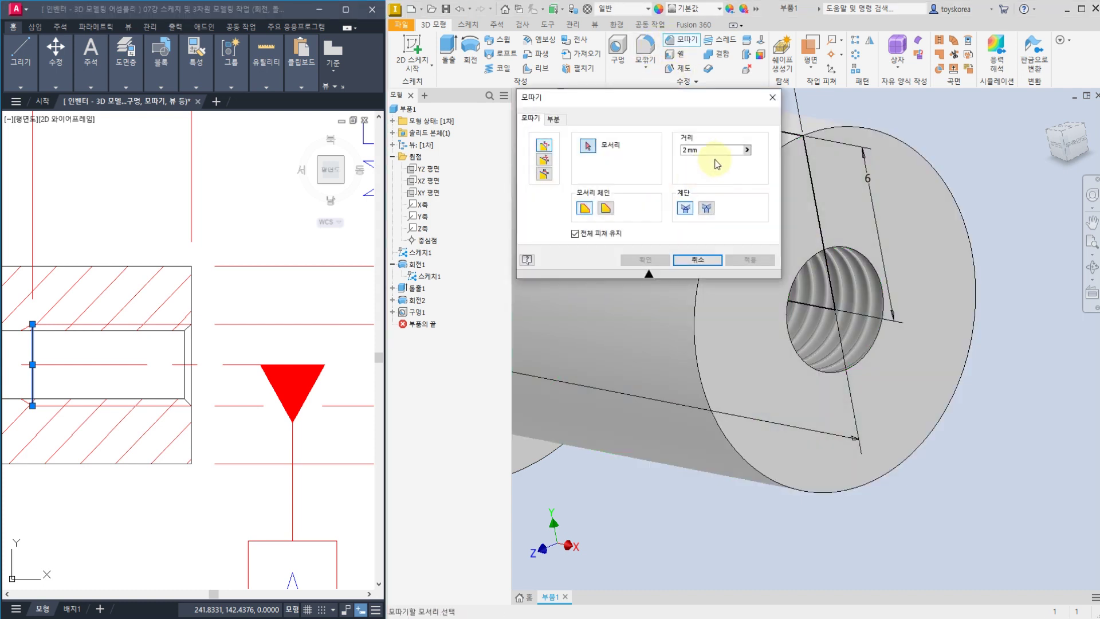
{"action": "left_click", "coordinate": [616, 155]}
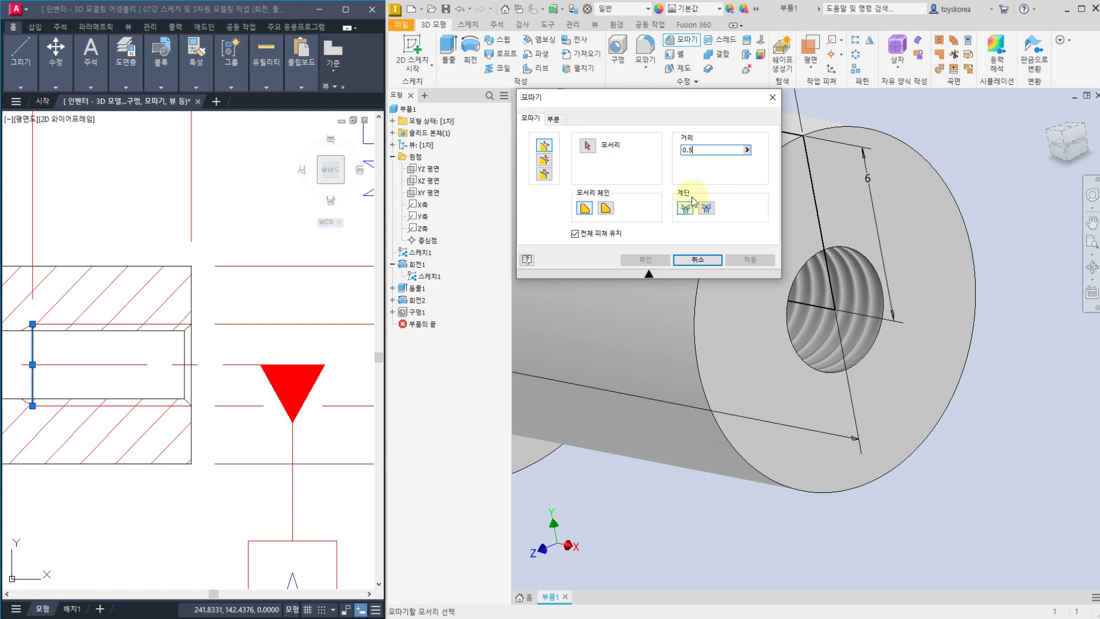
{"action": "type", "text": "0.5"}
{"action": "left_click", "coordinate": [787, 283]}
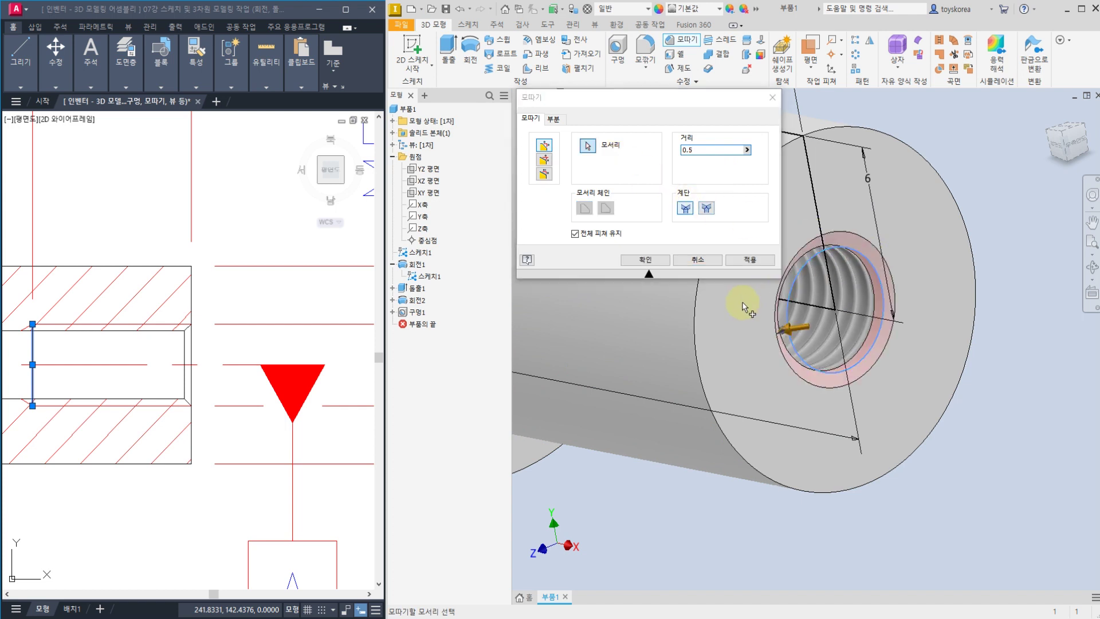
{"action": "left_click", "coordinate": [750, 260]}
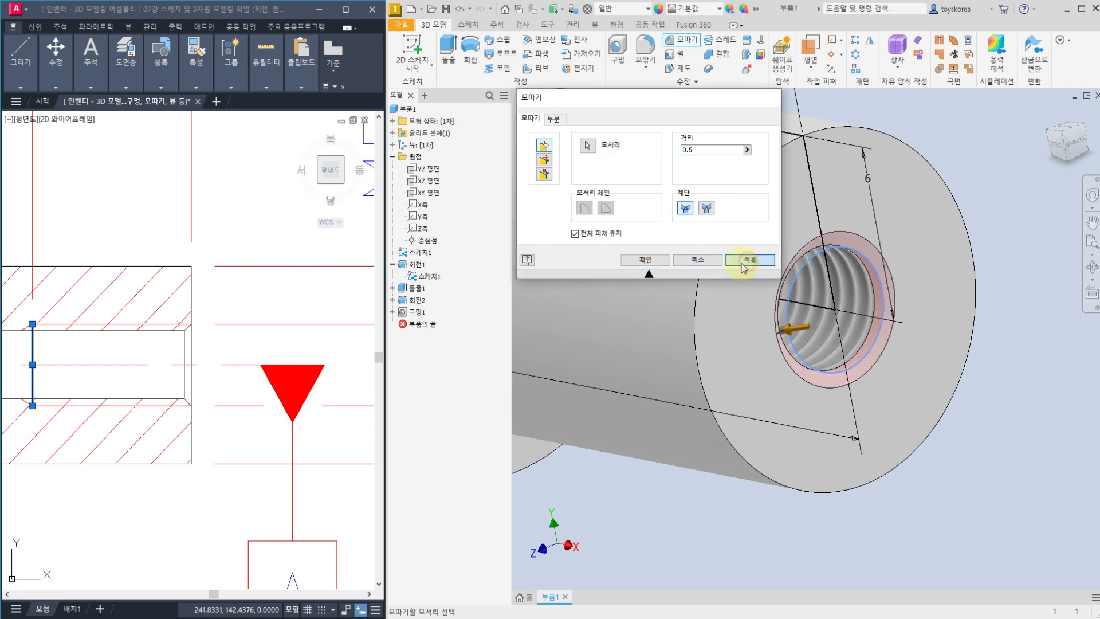
Chamfer the outer end edge of the large-diameter section with a distance of 1 mm.
{"action": "scroll", "coordinate": [193, 344], "scroll_direction": "down", "scroll_amount": 3}
{"action": "middle_click_drag", "start_coordinate": [102, 330], "coordinate": [320, 327]}
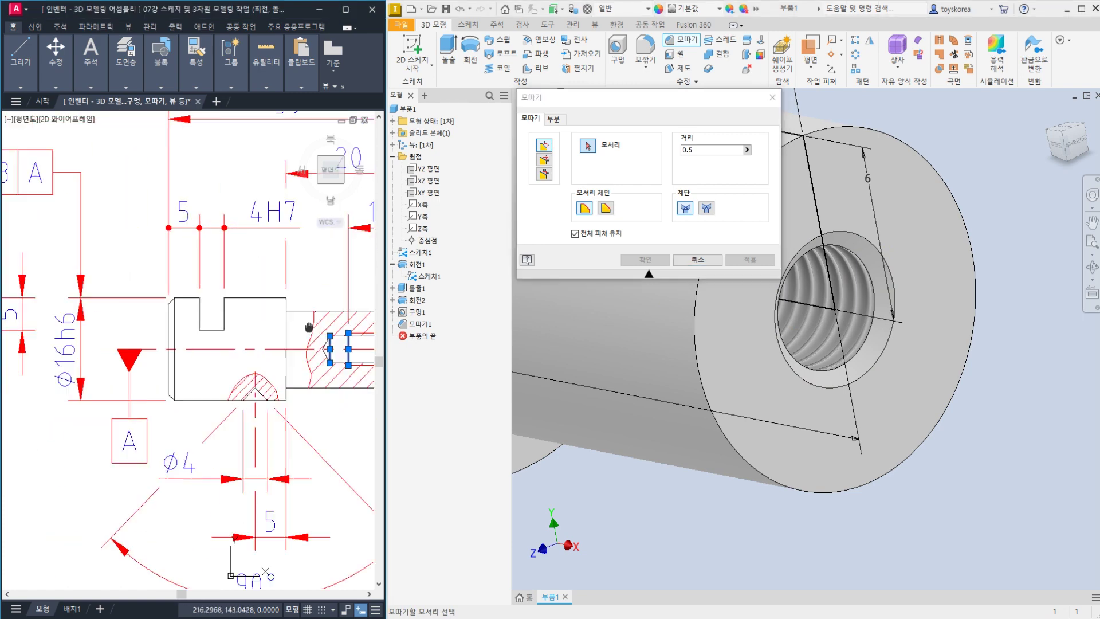
{"action": "scroll", "coordinate": [177, 343], "scroll_direction": "up", "scroll_amount": 2}
{"action": "scroll", "coordinate": [742, 363], "scroll_direction": "down", "scroll_amount": 8}
{"action": "scroll", "coordinate": [617, 344], "scroll_direction": "up", "scroll_amount": 10}
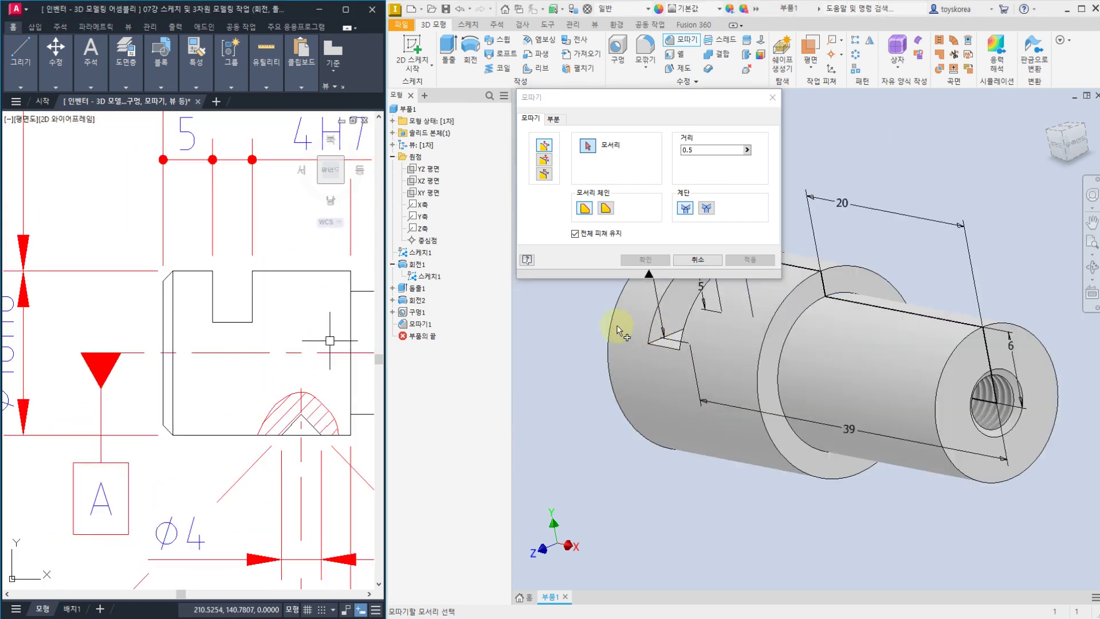
{"action": "scroll", "coordinate": [624, 370], "scroll_direction": "down", "scroll_amount": 10}
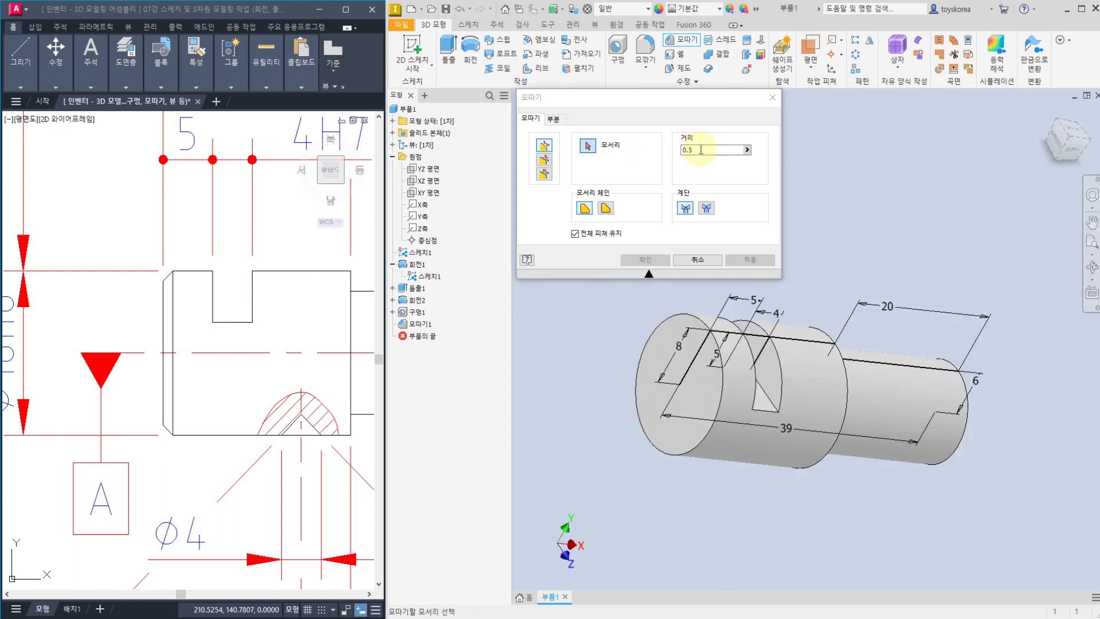
{"action": "left_click", "coordinate": [613, 148]}
{"action": "type", "text": "1"}
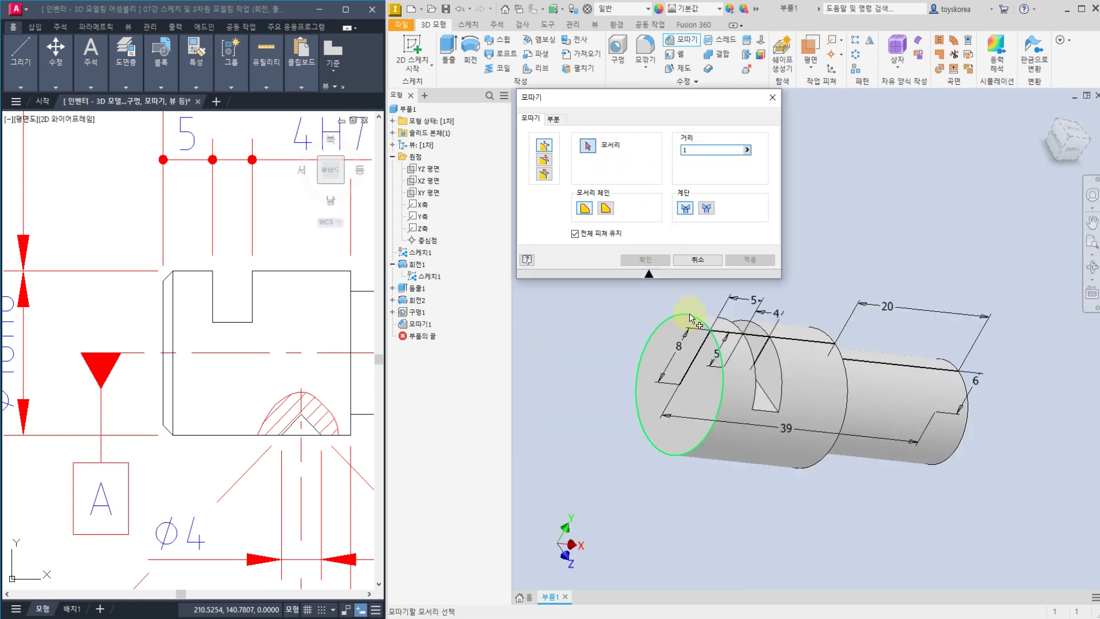
{"action": "left_click", "coordinate": [688, 315]}
{"action": "left_click", "coordinate": [645, 259]}
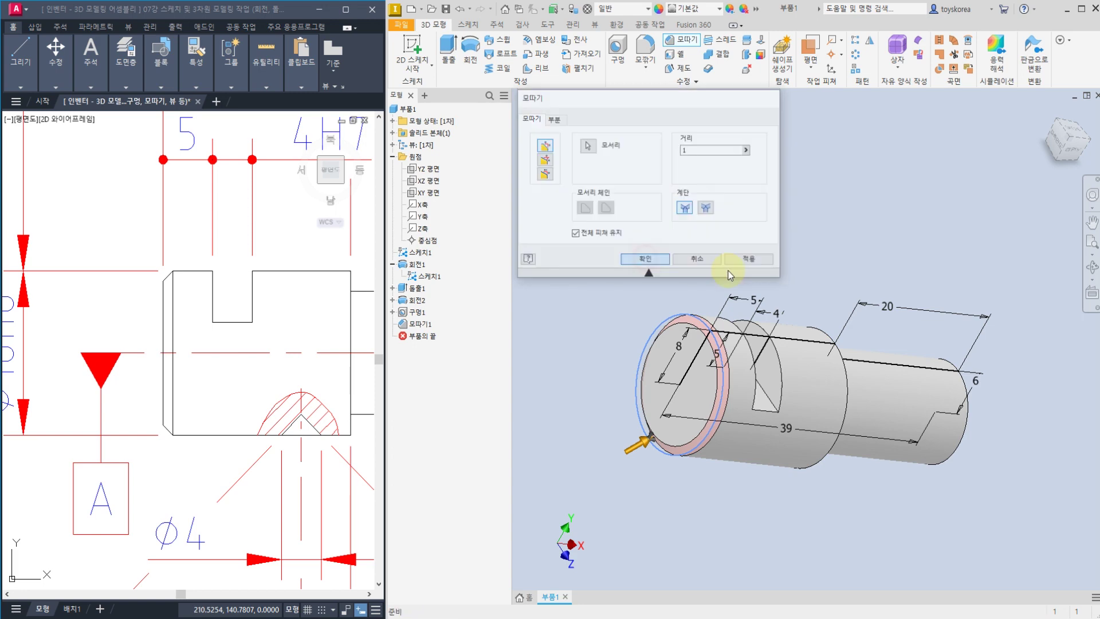
{"action": "mouse_move", "coordinate": [852, 302]}
{"action": "middle_mouse_down", "text": "shift"}
{"action": "mouse_move", "coordinate": [786, 197]}
{"action": "mouse_move", "coordinate": [766, 287]}
{"action": "mouse_move", "coordinate": [750, 285]}
{"action": "mouse_move", "coordinate": [814, 255]}
{"action": "mouse_move", "coordinate": [759, 253]}
{"action": "mouse_move", "coordinate": [776, 236]}
{"action": "mouse_move", "coordinate": [859, 248]}
{"action": "mouse_move", "coordinate": [835, 252]}
{"action": "middle_mouse_up", "text": "shift"}
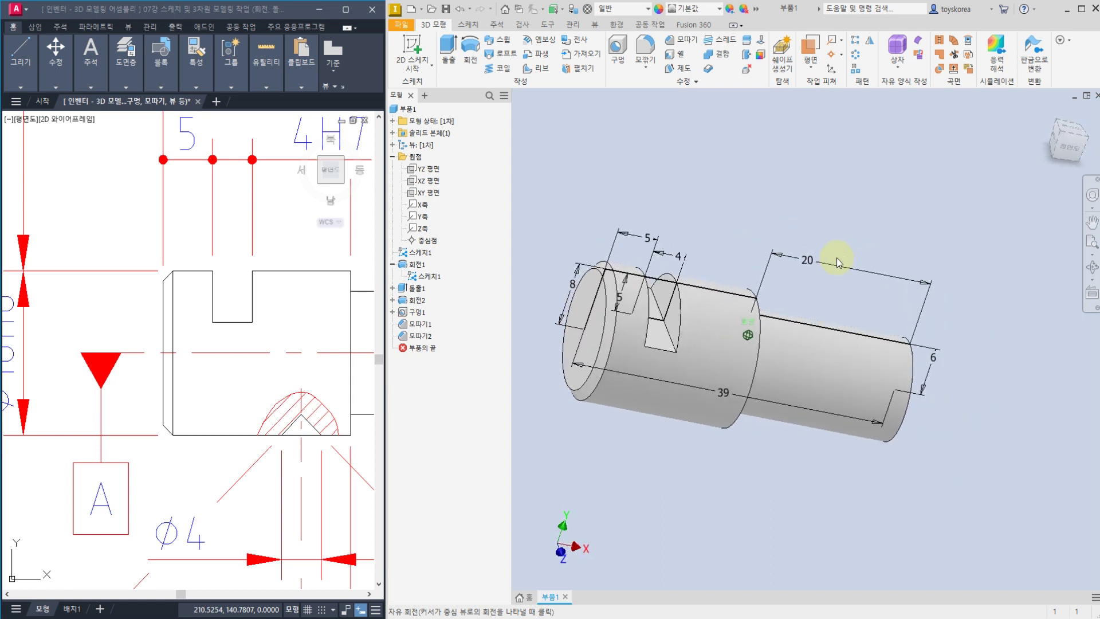
{"action": "middle_click_drag", "start_coordinate": [284, 350], "coordinate": [258, 346]}
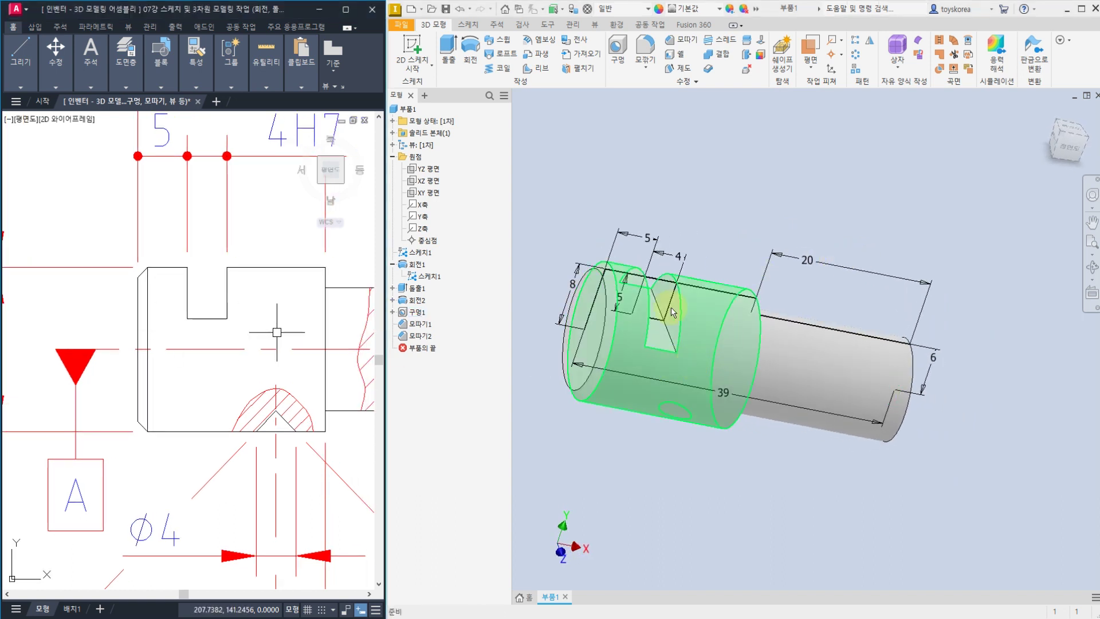
{"action": "mouse_move", "coordinate": [693, 397]}
{"action": "middle_mouse_down", "text": "shift"}
{"action": "mouse_move", "coordinate": [686, 351]}
{"action": "mouse_move", "coordinate": [627, 340]}
{"action": "middle_mouse_up", "text": "shift"}
{"action": "mouse_move", "coordinate": [331, 392]}
{"action": "middle_mouse_down"}
{"action": "mouse_move", "coordinate": [211, 382]}
{"action": "mouse_move", "coordinate": [113, 425]}
{"action": "mouse_move", "coordinate": [226, 422]}
{"action": "middle_mouse_up"}
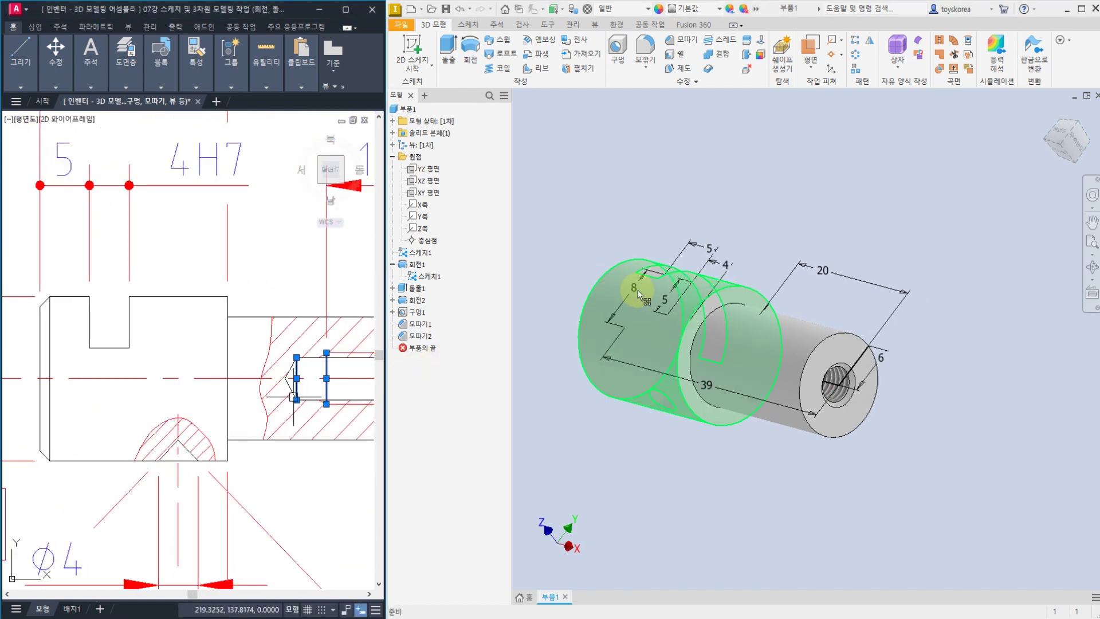
Hide the shared profile sketch and its dimensions in the shaft model.
{"action": "mouse_move", "coordinate": [685, 197]}
{"action": "middle_mouse_down", "text": "shift"}
{"action": "mouse_move", "coordinate": [717, 224]}
{"action": "mouse_move", "coordinate": [727, 256]}
{"action": "mouse_move", "coordinate": [685, 252]}
{"action": "middle_mouse_up", "text": "shift"}
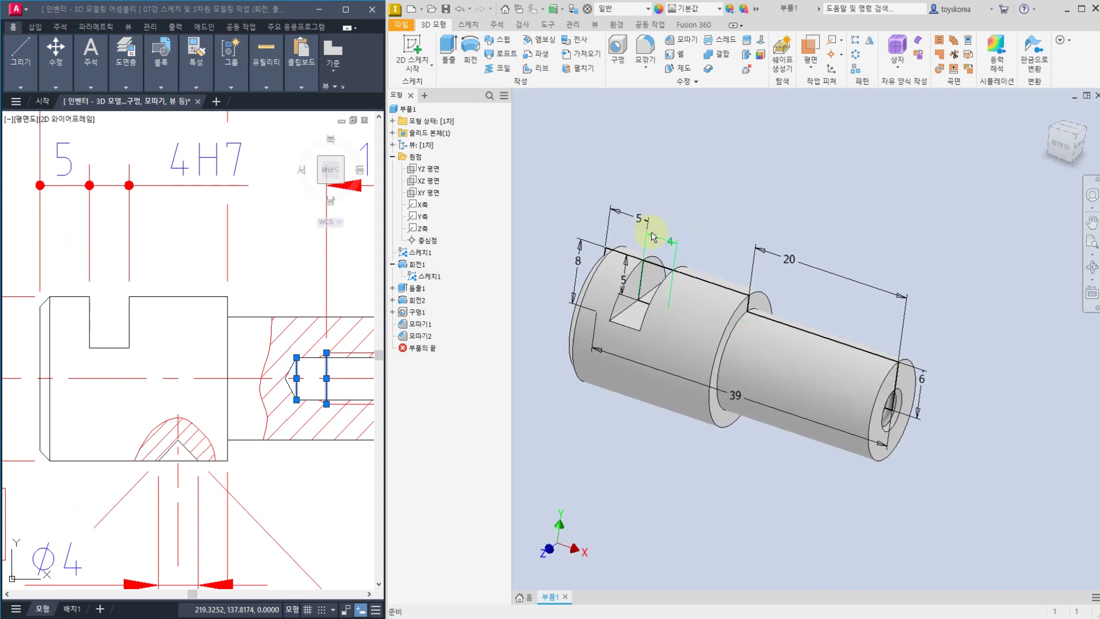
{"action": "right_click", "coordinate": [417, 254]}
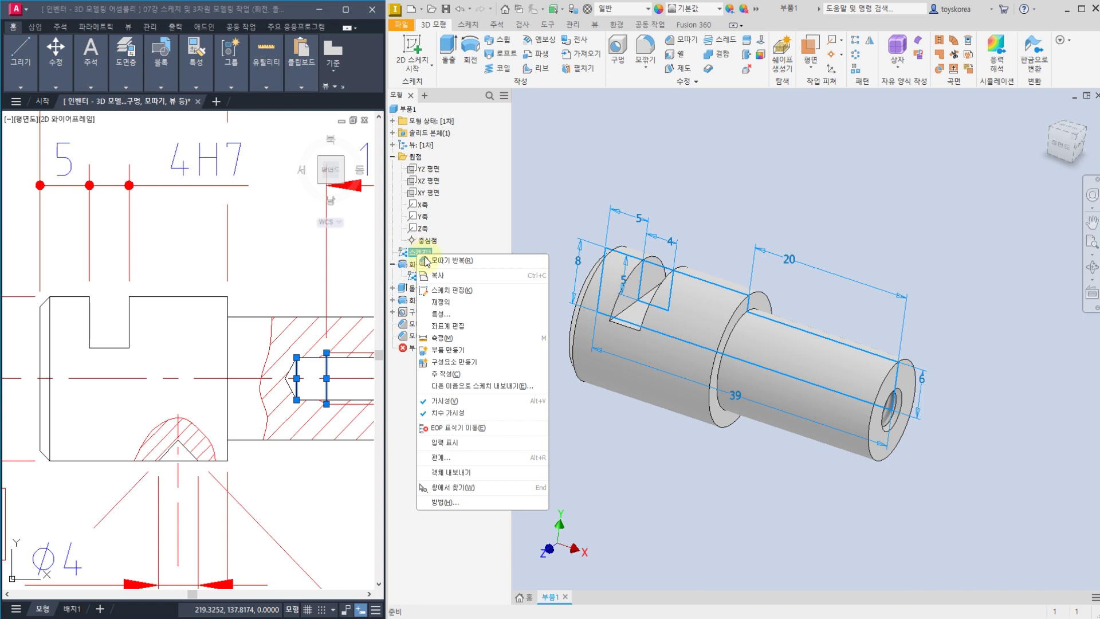
{"action": "left_click", "coordinate": [445, 401]}
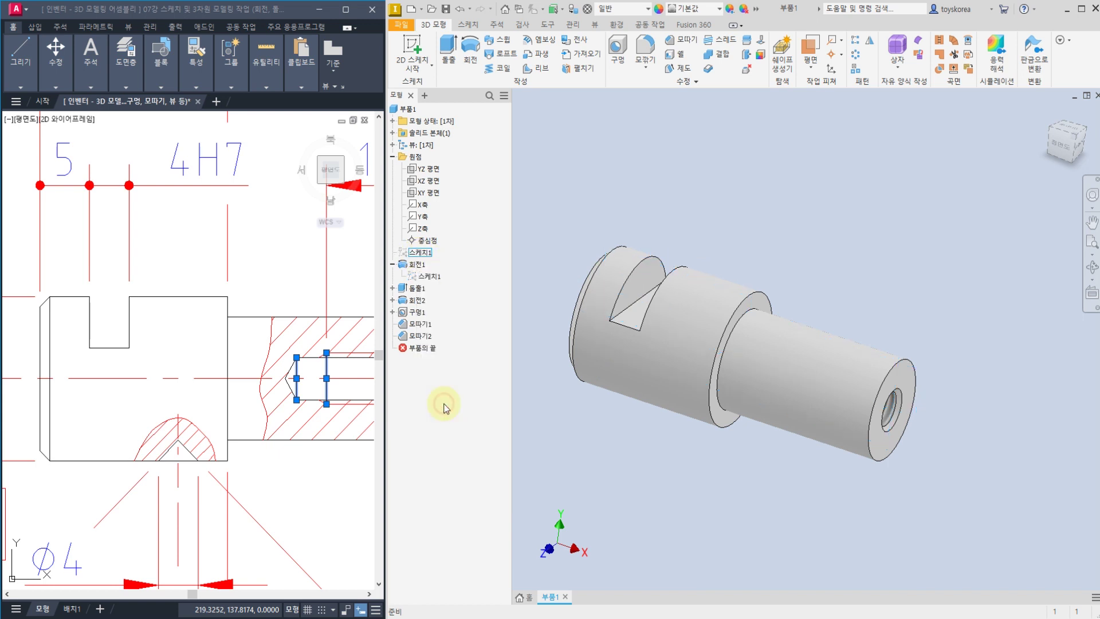
Cut the shaft open with a half section view along the XY origin plane at zero offset.
{"action": "mouse_move", "coordinate": [732, 209]}
{"action": "middle_mouse_down", "text": "shift"}
{"action": "mouse_move", "coordinate": [729, 275]}
{"action": "mouse_move", "coordinate": [712, 201]}
{"action": "mouse_move", "coordinate": [835, 197]}
{"action": "mouse_move", "coordinate": [747, 196]}
{"action": "middle_mouse_up", "text": "shift"}
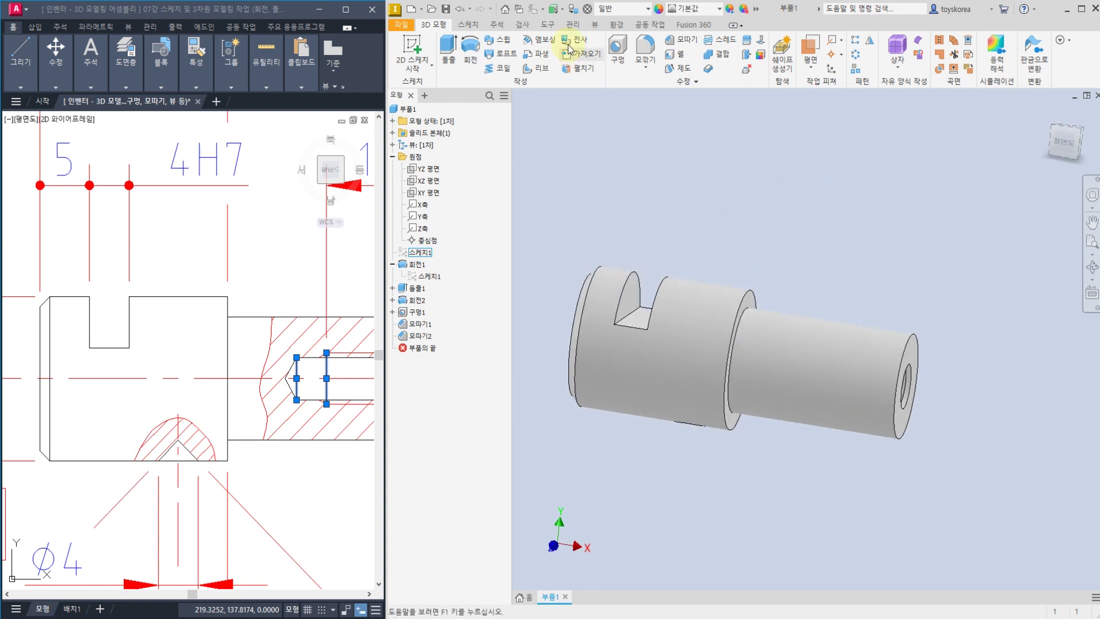
{"action": "left_click", "coordinate": [598, 25]}
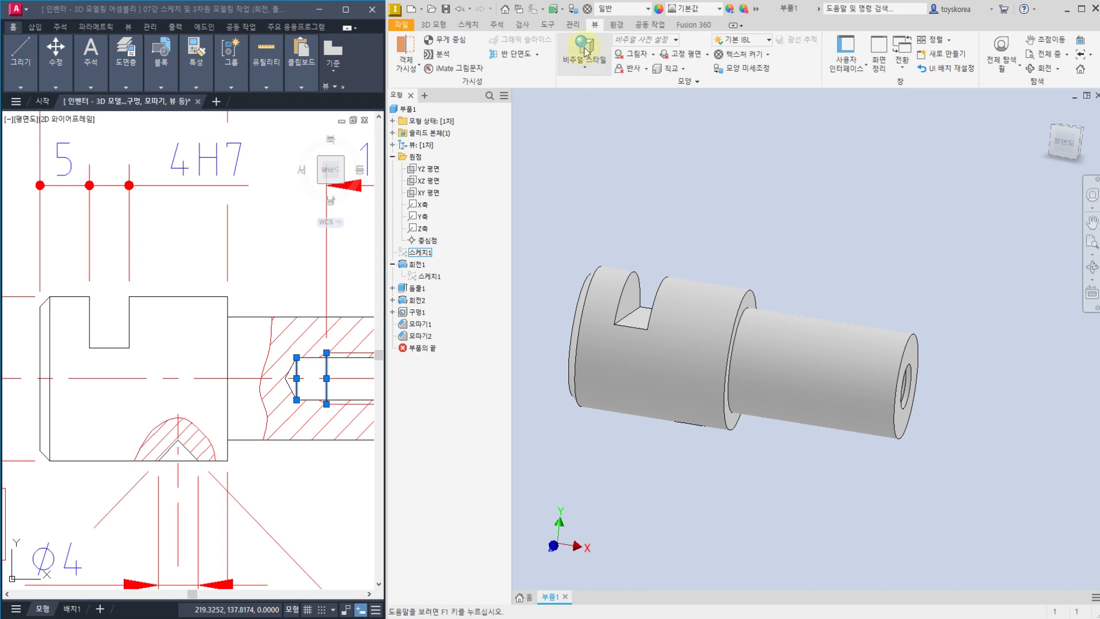
{"action": "left_click", "coordinate": [538, 55]}
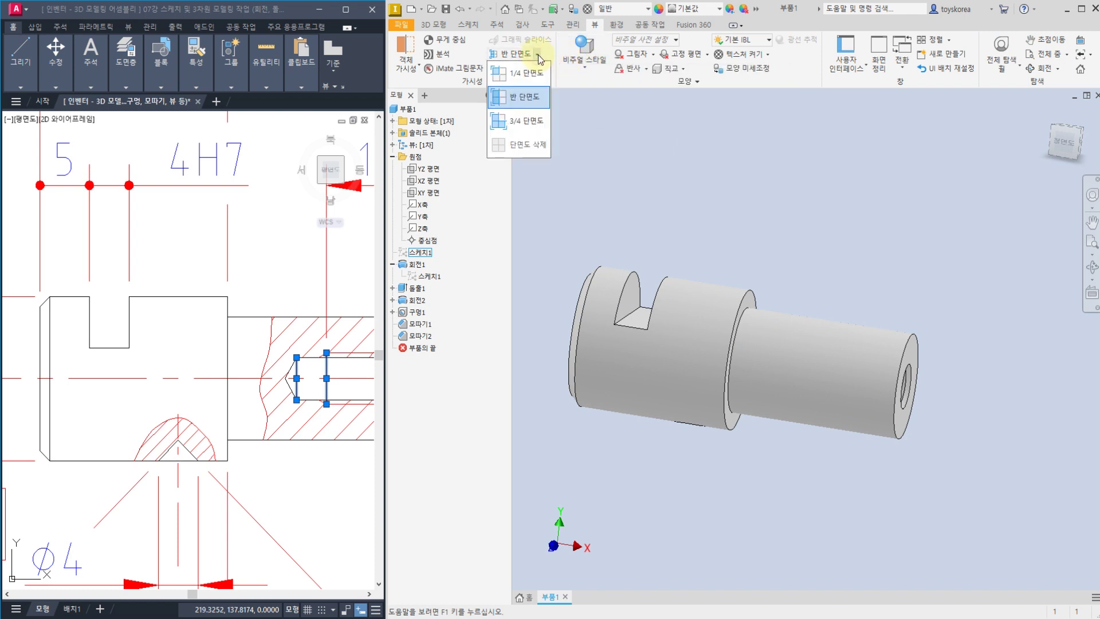
{"action": "left_click", "coordinate": [536, 96]}
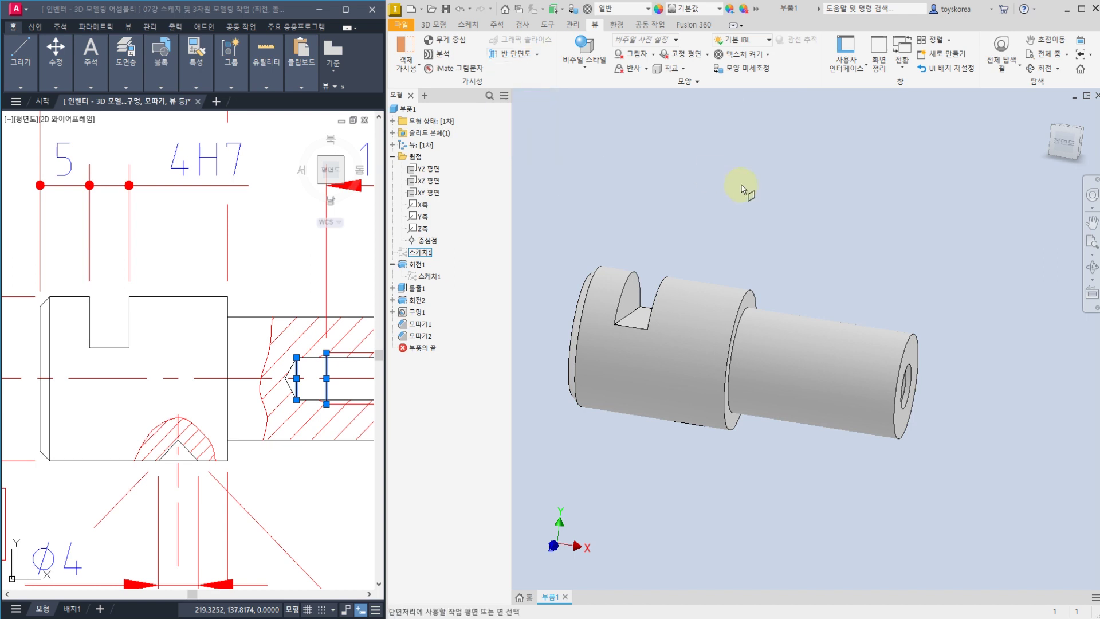
{"action": "middle_click_drag", "start_coordinate": [757, 229], "coordinate": [744, 233], "text": "shift"}
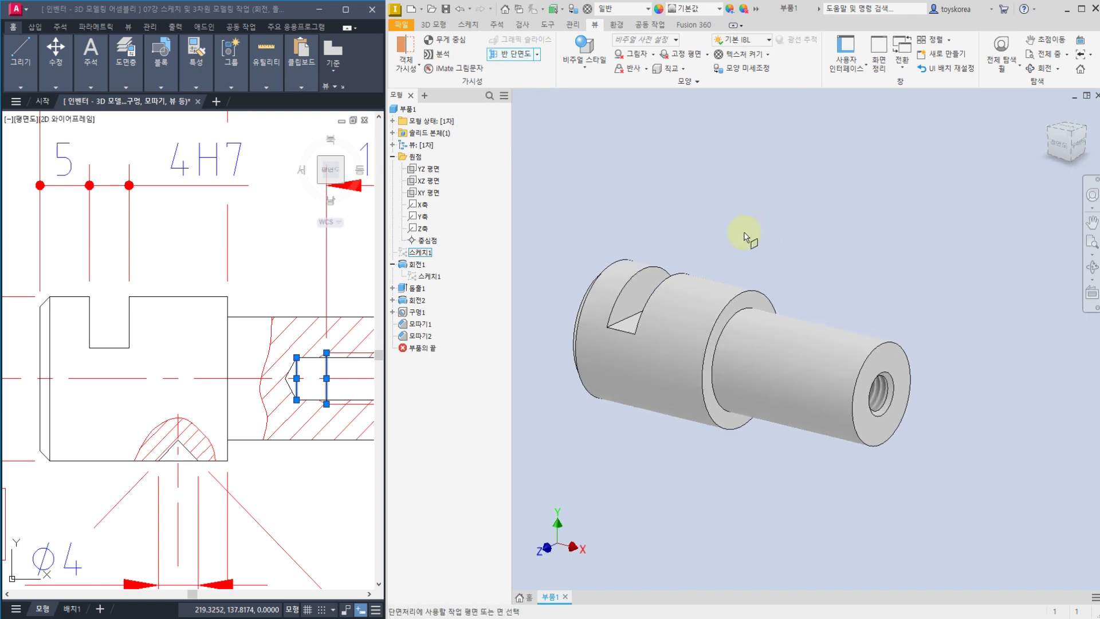
{"action": "left_click", "coordinate": [425, 193]}
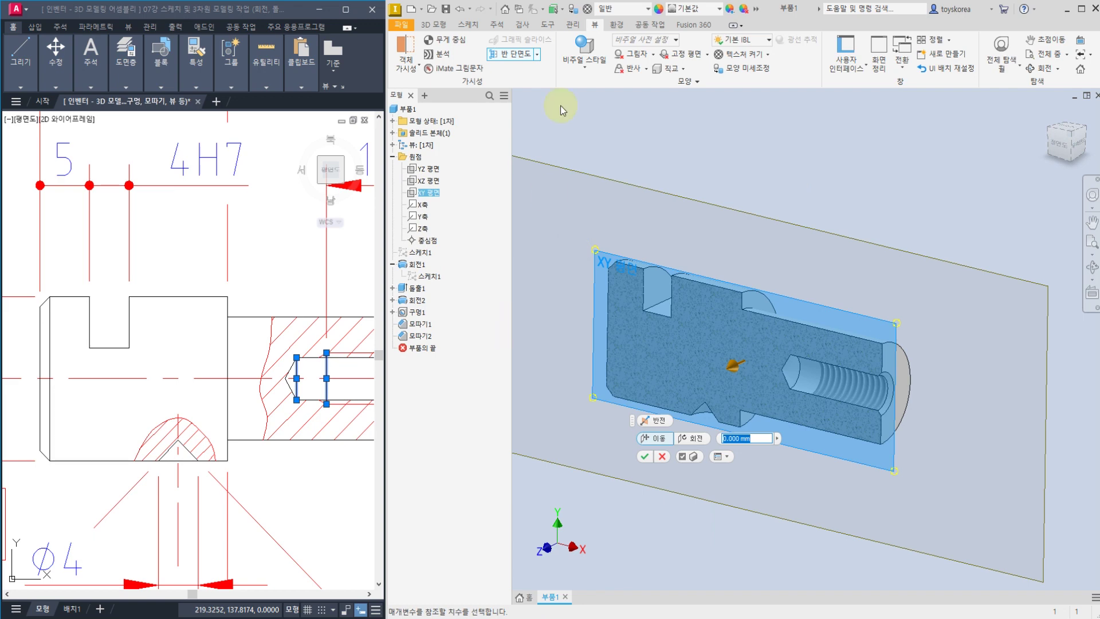
{"action": "middle_click_drag", "start_coordinate": [785, 234], "coordinate": [768, 211], "text": "shift"}
{"action": "left_click", "coordinate": [645, 456]}
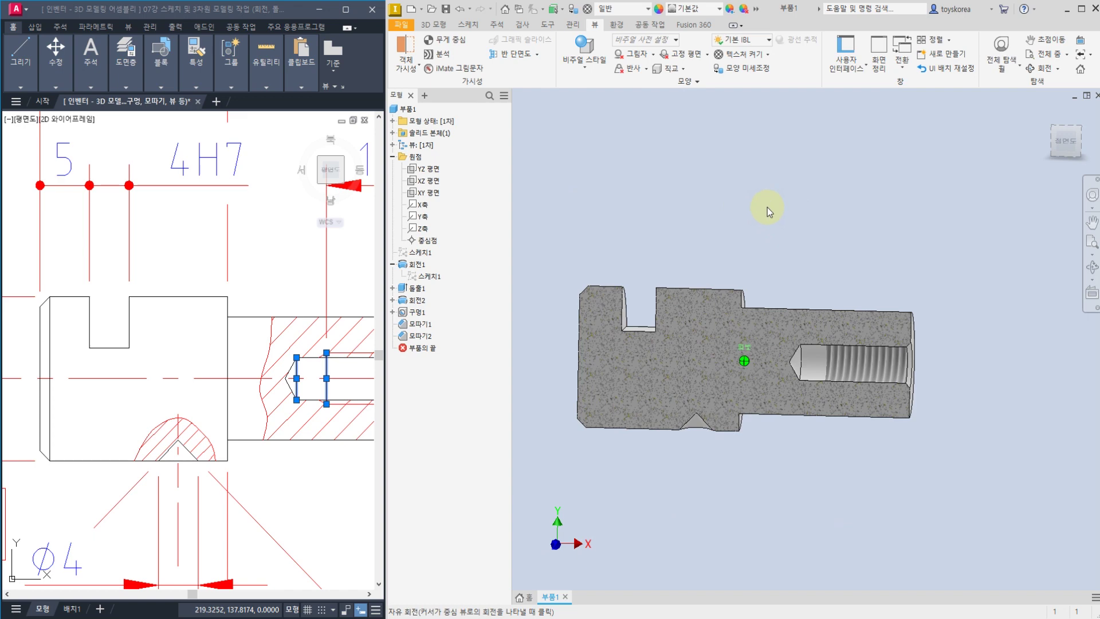
Compare the sectioned shaft's front view with the 2D drawing, and end the section view.
{"action": "left_click", "coordinate": [1065, 143]}
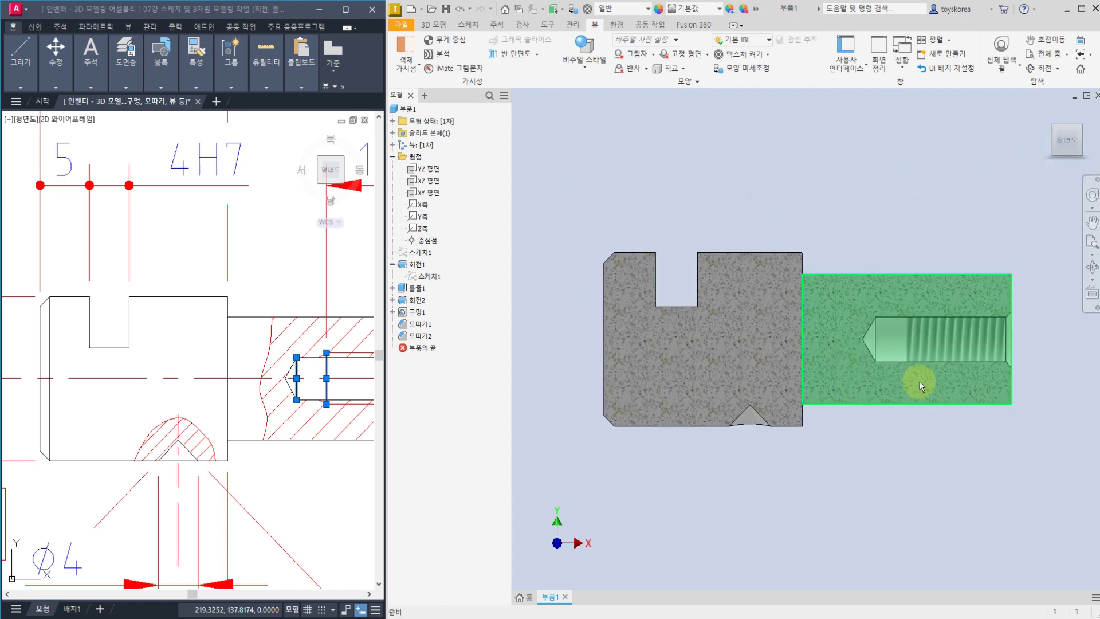
{"action": "scroll", "coordinate": [224, 325], "scroll_direction": "down", "scroll_amount": 2}
{"action": "middle_click_drag", "start_coordinate": [226, 327], "coordinate": [214, 319]}
{"action": "key", "text": "Escape"}
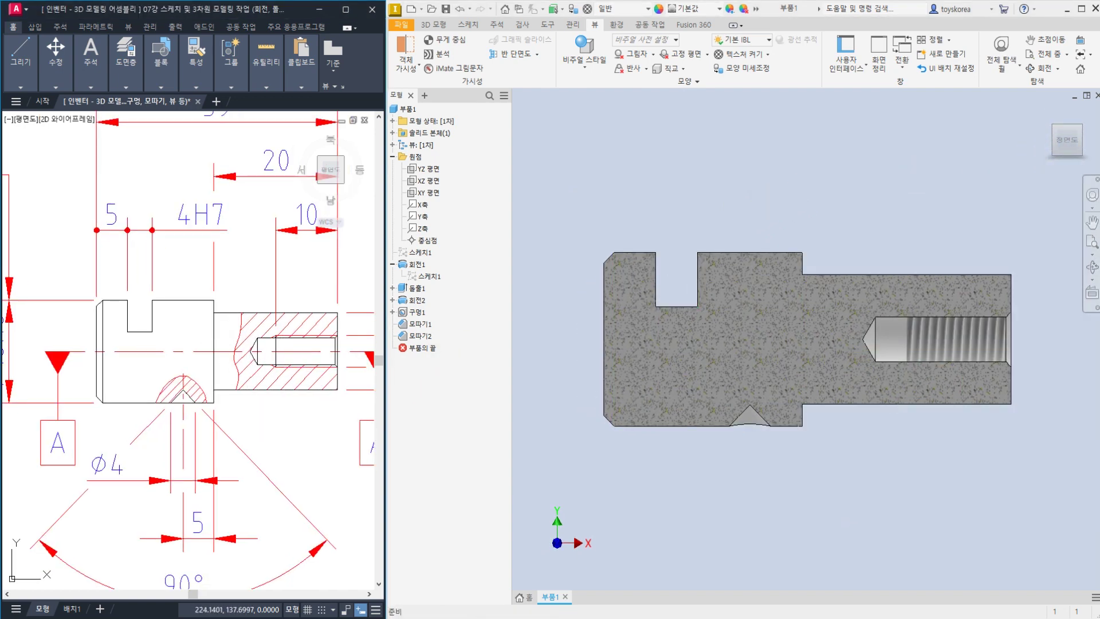
{"action": "middle_click_drag", "start_coordinate": [810, 402], "coordinate": [750, 398]}
{"action": "middle_click_drag", "start_coordinate": [842, 408], "coordinate": [827, 432], "text": "shift"}
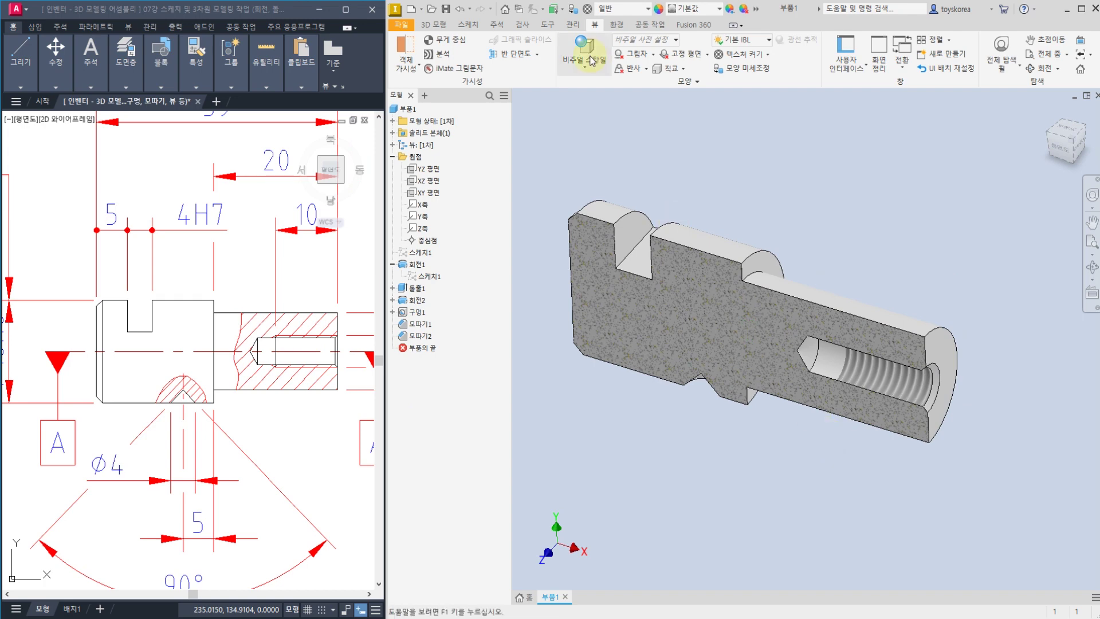
{"action": "left_click", "coordinate": [537, 55]}
{"action": "left_click", "coordinate": [527, 143]}
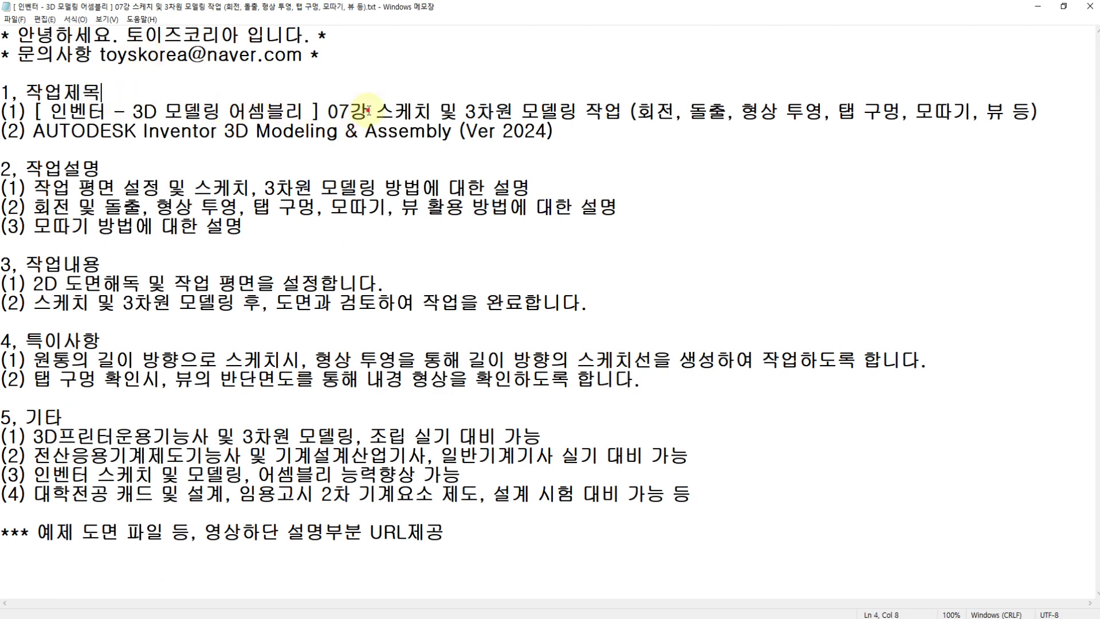
Review the lesson notes in Notepad, highlighting the title, the work descriptions on sketching, shape projection and views, and the special remarks.
{"action": "left_click_drag", "start_coordinate": [374, 111], "coordinate": [586, 110]}
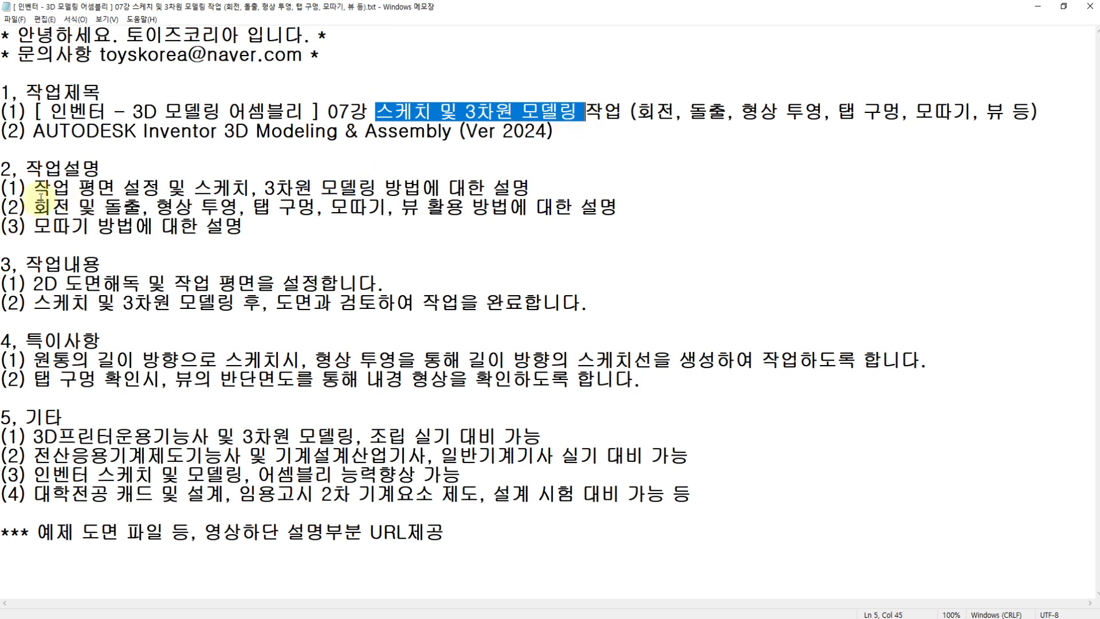
{"action": "left_click_drag", "start_coordinate": [34, 188], "coordinate": [364, 189]}
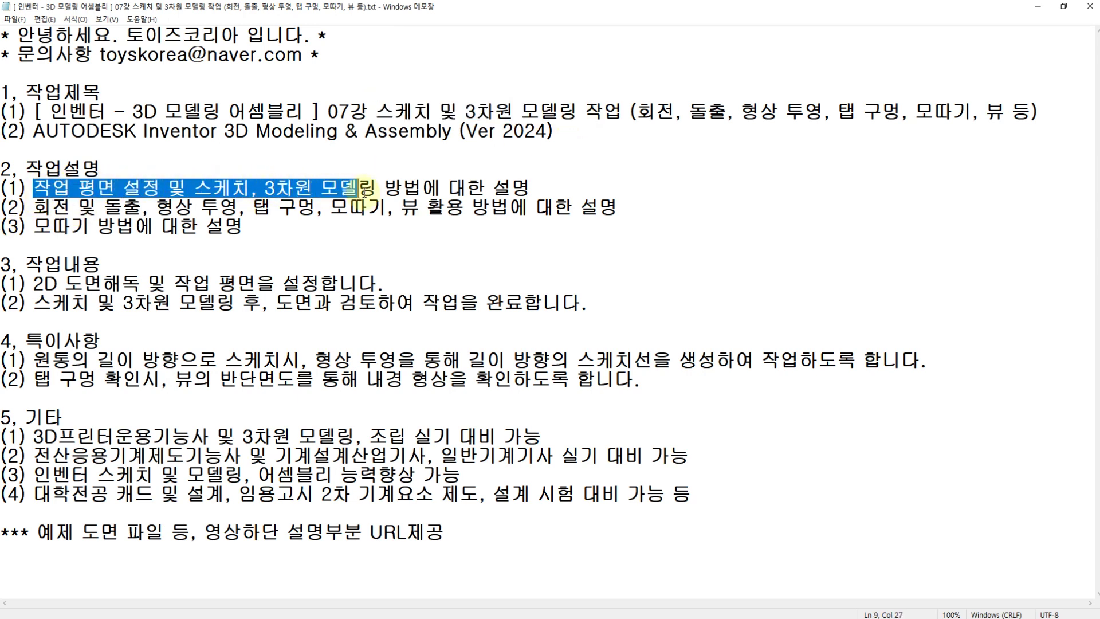
{"action": "left_click", "coordinate": [122, 207]}
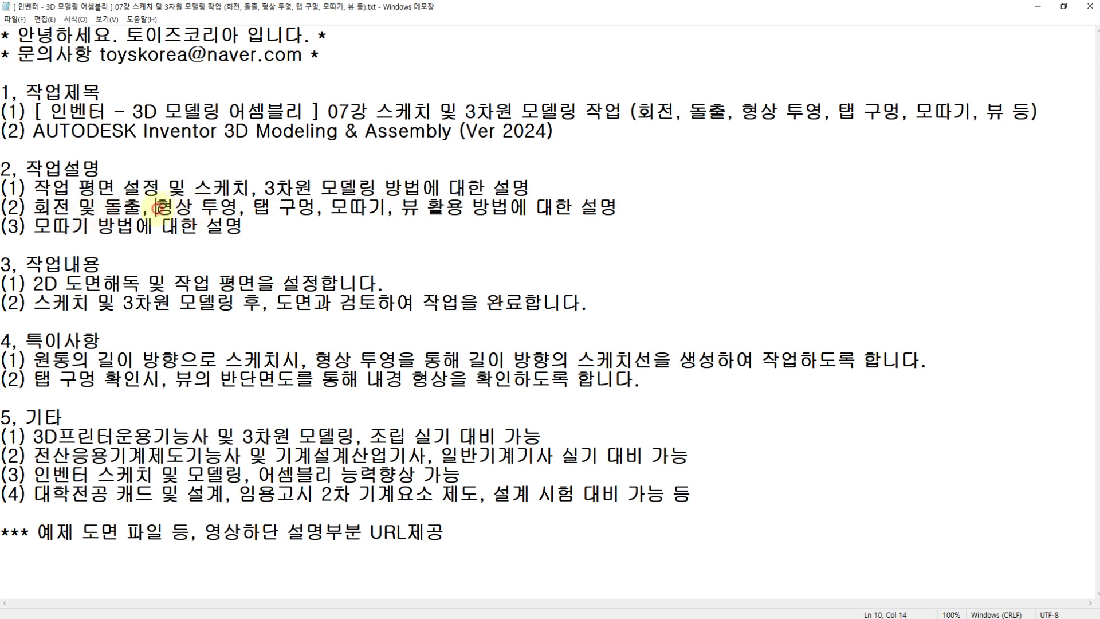
{"action": "left_click_drag", "start_coordinate": [157, 207], "coordinate": [217, 207]}
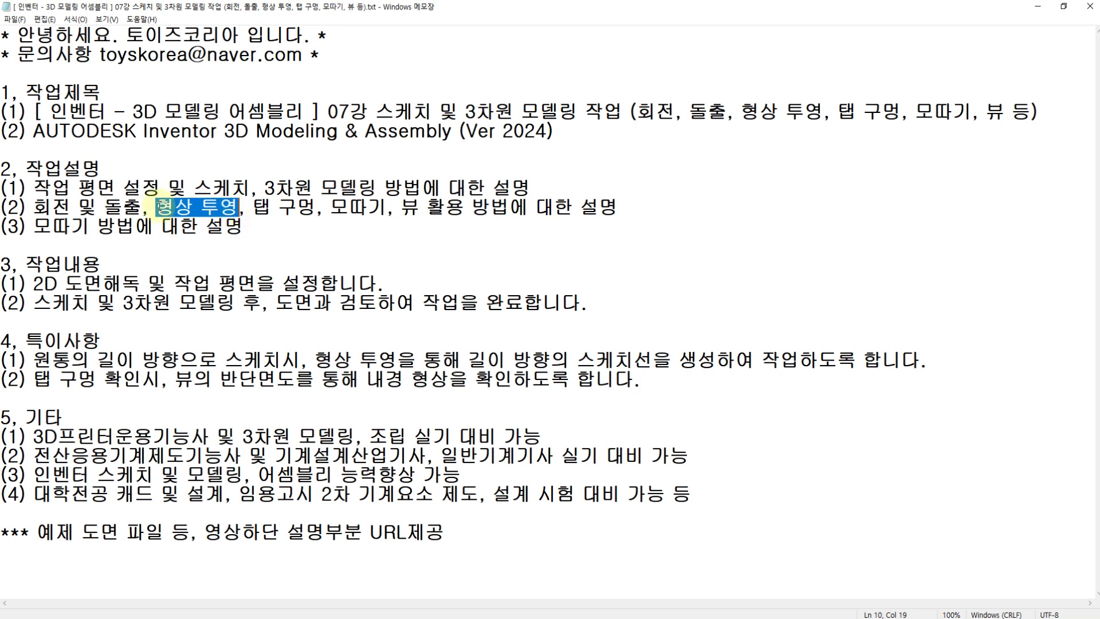
{"action": "left_click_drag", "start_coordinate": [157, 208], "coordinate": [423, 207]}
{"action": "left_click", "coordinate": [397, 208]}
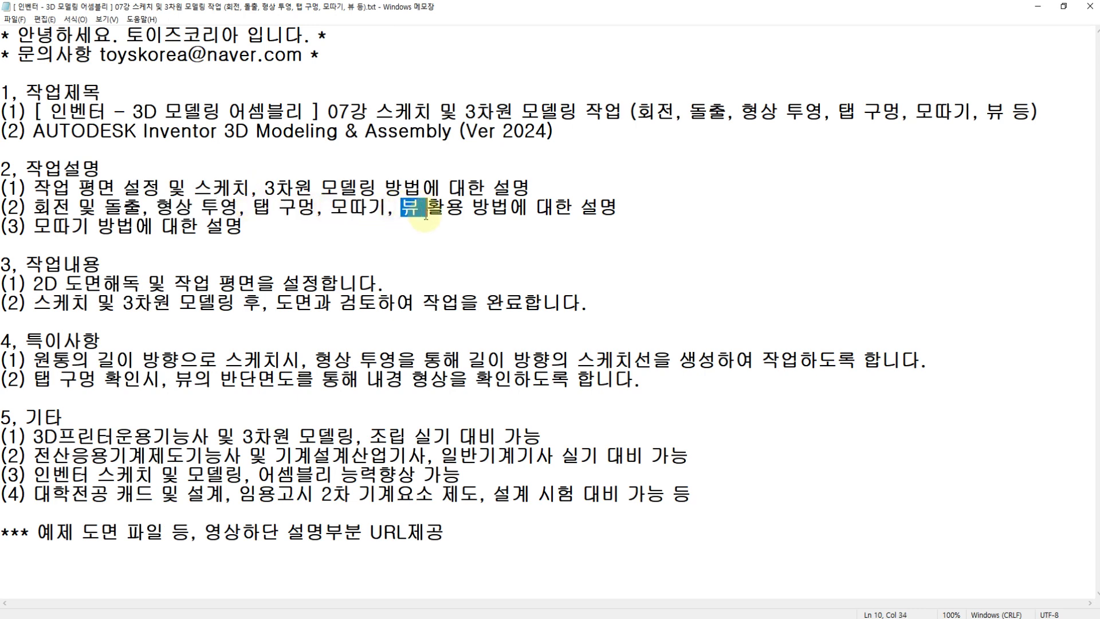
{"action": "left_click", "coordinate": [33, 360]}
{"action": "left_click_drag", "start_coordinate": [33, 360], "coordinate": [661, 379]}
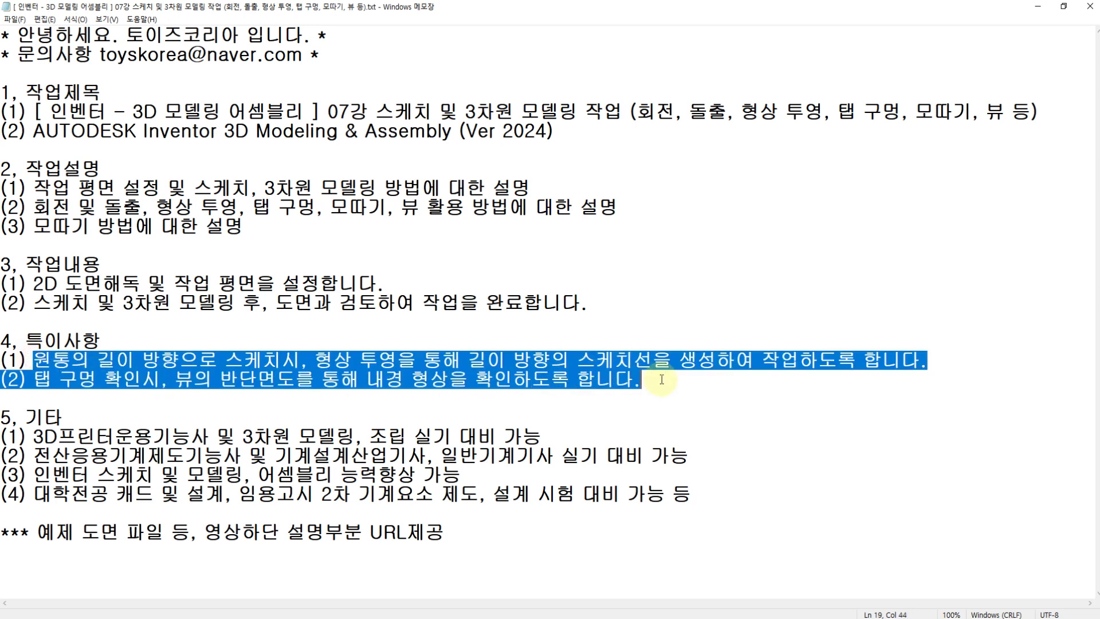
{"action": "left_click", "coordinate": [662, 380]}
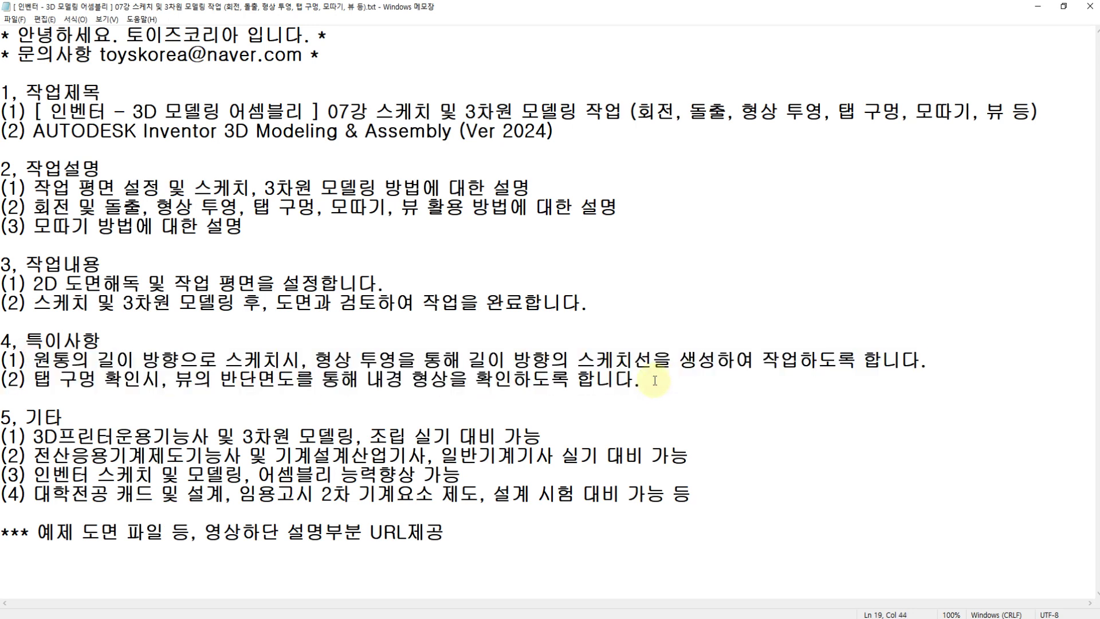